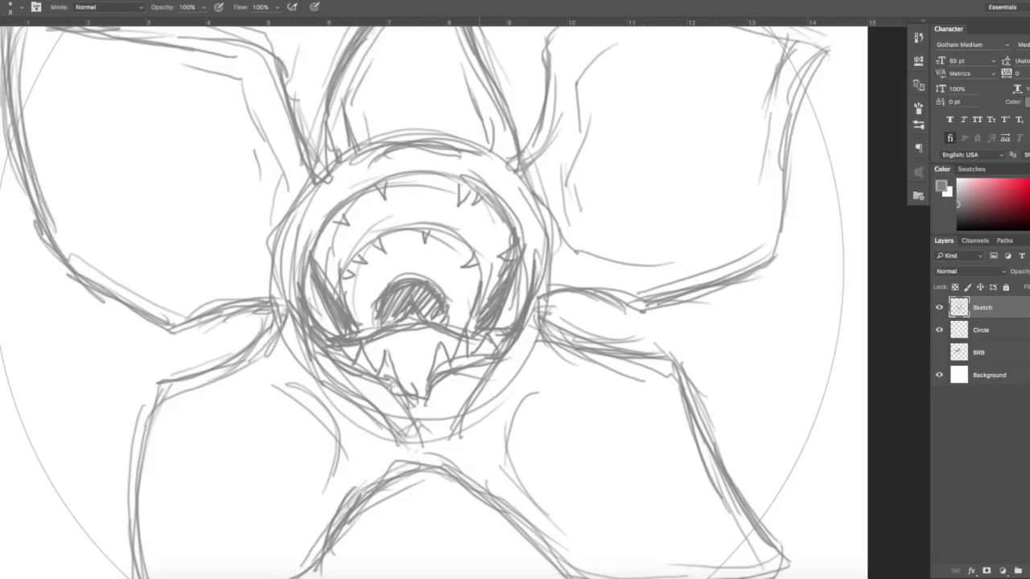
# Sketch curved contour lines across the petals and scatter small spikes over the mouth rings, top petal and upper-right petal
pyautogui.scroll(5, 423, 298)
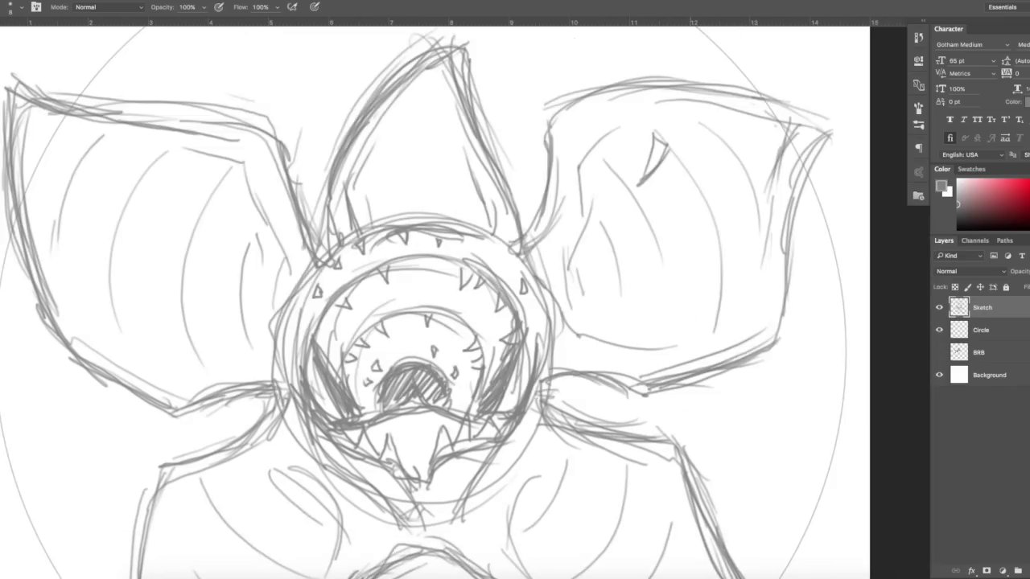
pyautogui.moveTo(609, 180); pyautogui.dragTo(619, 212)
pyautogui.scroll(1, 423, 298)
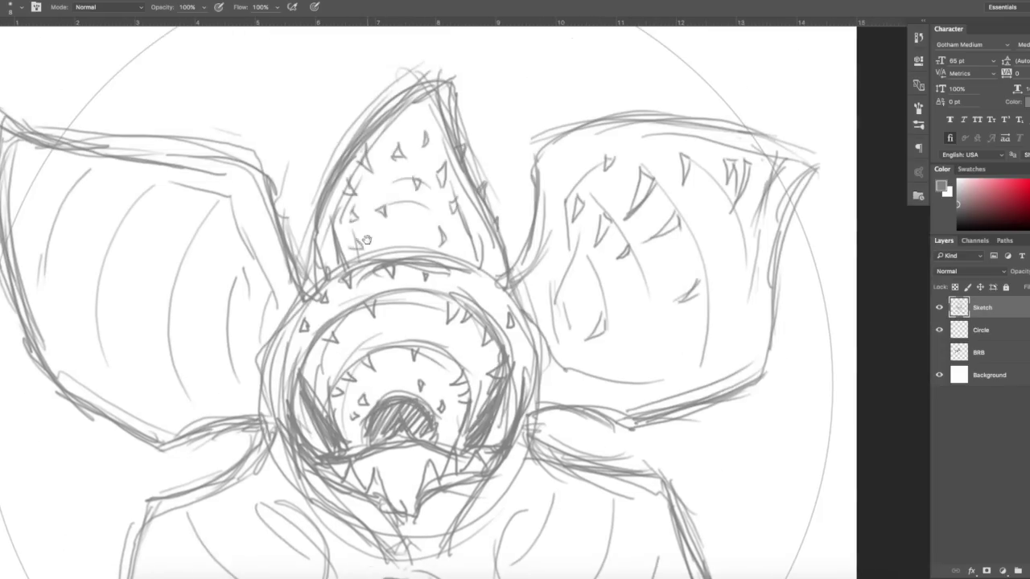
# Thicken the outline and base of the creature's top petal with heavy grey strokes
pyautogui.hscroll(-2, 451, 298)
pyautogui.scroll(-1, 451, 298)
pyautogui.moveTo(358, 261); pyautogui.dragTo(527, 186)
pyautogui.moveTo(356, 242); pyautogui.dragTo(471, 60)
pyautogui.moveTo(492, 53); pyautogui.dragTo(563, 271)
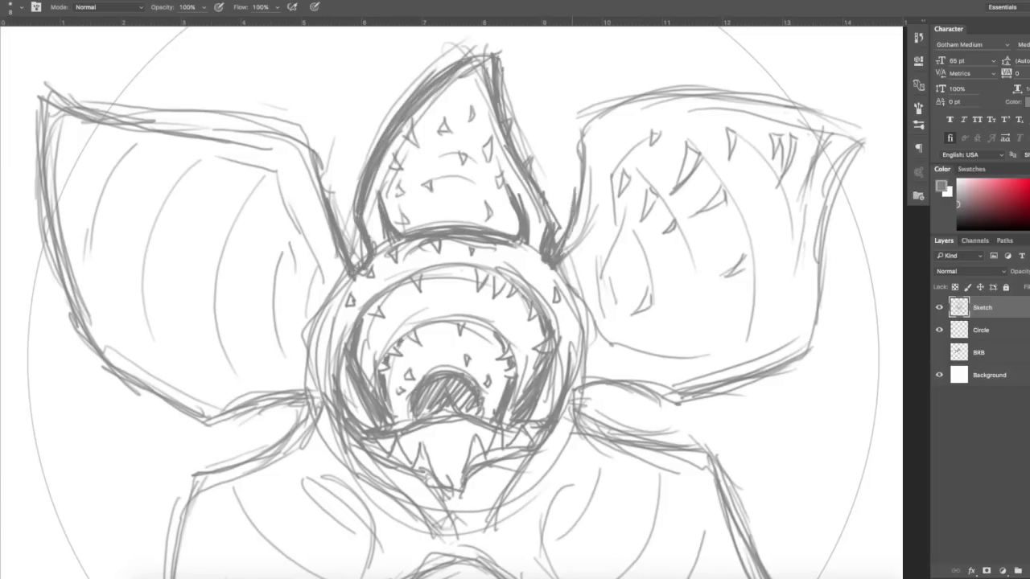
# Scatter small spikes over the upper-left petal and thicken its inner edge beside the head
pyautogui.hscroll(-3, 465, 299)
pyautogui.scroll(-1, 465, 300)
pyautogui.moveTo(331, 212); pyautogui.dragTo(304, 361)
pyautogui.scroll(1, 499, 298)
pyautogui.moveTo(234, 185); pyautogui.dragTo(278, 219)
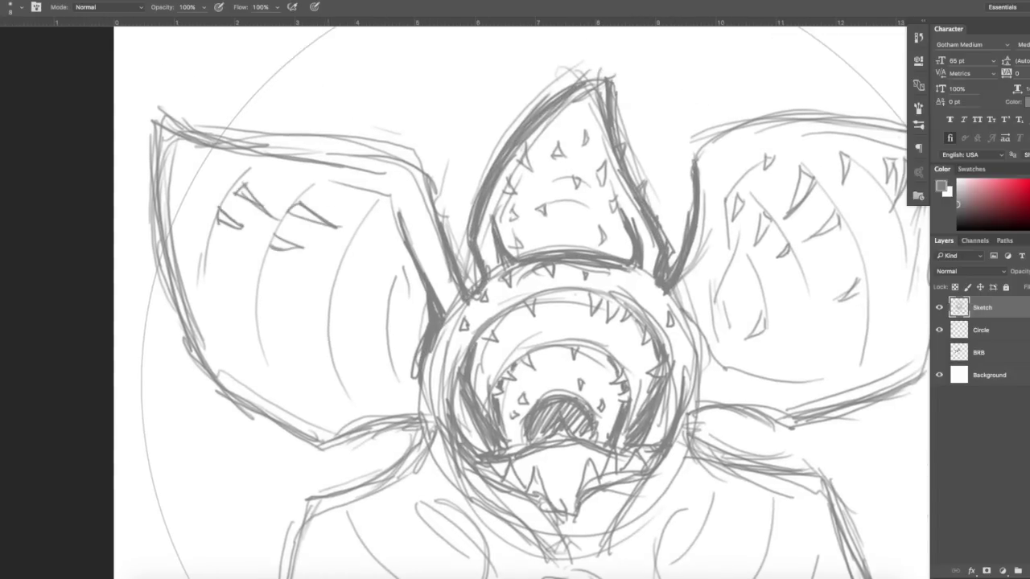
pyautogui.hscroll(2, 498, 297)
pyautogui.moveTo(250, 344); pyautogui.dragTo(273, 362)
pyautogui.moveTo(310, 280); pyautogui.dragTo(324, 296)
# Darken the tip of the upper-right petal and thicken the upper edge of the upper-left petal
pyautogui.scroll(1, 498, 297)
pyautogui.moveTo(764, 165); pyautogui.dragTo(821, 225)
pyautogui.moveTo(84, 186); pyautogui.dragTo(206, 181)
pyautogui.moveTo(331, 259); pyautogui.dragTo(80, 346)
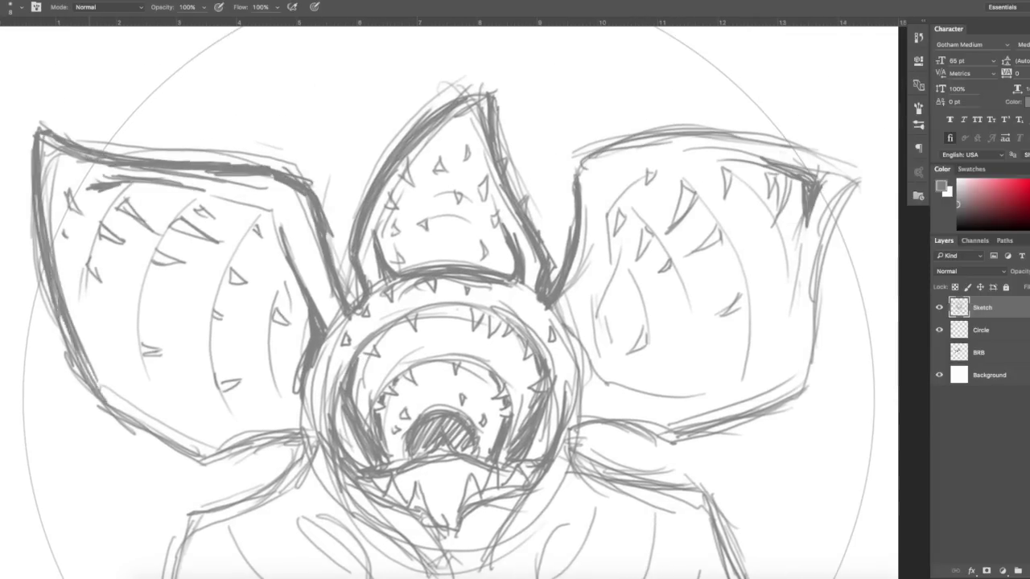
# Thicken the outer and lower outline of the upper-left petal down to where it joins the head
pyautogui.scroll(1, 458, 298)
pyautogui.hscroll(-1, 458, 298)
pyautogui.scroll(-1, 458, 298)
pyautogui.scroll(-2, 458, 297)
pyautogui.hscroll(-1, 459, 297)
pyautogui.moveTo(336, 268); pyautogui.dragTo(105, 388)
pyautogui.moveTo(77, 59); pyautogui.dragTo(148, 84)
# Thicken the full outer outline of the upper-right petal back to the head
pyautogui.scroll(2, 458, 297)
pyautogui.hscroll(1, 458, 297)
pyautogui.moveTo(661, 146); pyautogui.dragTo(861, 193)
pyautogui.moveTo(859, 198); pyautogui.dragTo(801, 408)
pyautogui.scroll(-1, 458, 297)
pyautogui.moveTo(584, 330); pyautogui.dragTo(688, 371)
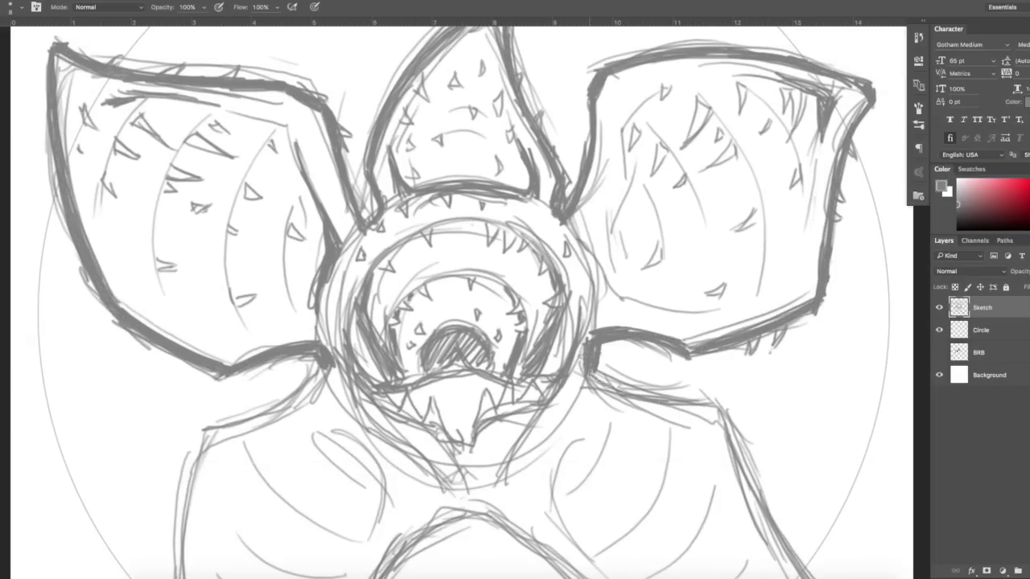
# Thicken the outlines of both lower petals, including the arch between them
pyautogui.scroll(-2, 459, 298)
pyautogui.hscroll(1, 459, 297)
pyautogui.scroll(-2, 459, 297)
pyautogui.hscroll(-1, 458, 297)
pyautogui.moveTo(193, 232)
pyautogui.mouseDown()
pyautogui.moveTo(221, 490)
pyautogui.moveTo(499, 329)
pyautogui.moveTo(615, 427)
pyautogui.mouseUp()
pyautogui.moveTo(684, 196)
pyautogui.mouseDown()
pyautogui.moveTo(748, 297)
pyautogui.moveTo(772, 428)
pyautogui.moveTo(614, 439)
pyautogui.mouseUp()
pyautogui.scroll(2, 458, 297)
pyautogui.hscroll(-1, 458, 297)
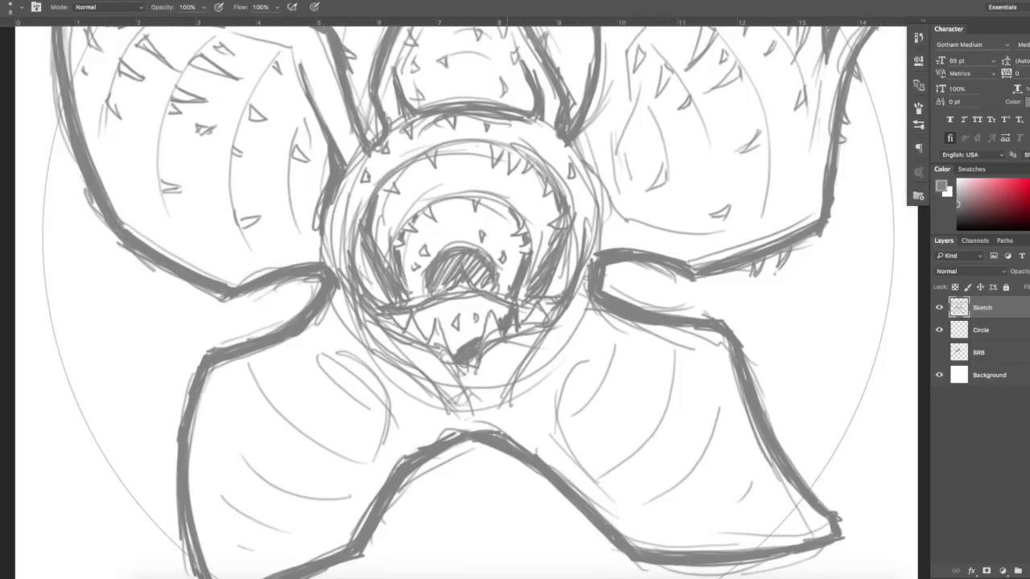
# Darken the inside of the mouth and paint white over the rough construction lines around the head
pyautogui.scroll(2, 459, 298)
pyautogui.moveTo(435, 255); pyautogui.dragTo(531, 330)
pyautogui.scroll(1, 459, 297)
pyautogui.press('x')
pyautogui.moveTo(595, 245); pyautogui.dragTo(579, 305)
pyautogui.moveTo(358, 298); pyautogui.dragTo(334, 374)
pyautogui.moveTo(378, 217); pyautogui.dragTo(426, 237)
pyautogui.moveTo(597, 313); pyautogui.dragTo(591, 402)
pyautogui.scroll(1, 470, 374)
pyautogui.moveTo(362, 366); pyautogui.dragTo(459, 446)
# Draw dark grey cheek lines beside the mouth and fill in the shadow around the lower teeth
pyautogui.scroll(-1, 470, 374)
pyautogui.scroll(-2, 470, 374)
pyautogui.press('x')
pyautogui.moveTo(346, 346)
pyautogui.mouseDown()
pyautogui.moveTo(502, 246)
pyautogui.moveTo(402, 398)
pyautogui.mouseUp()
pyautogui.moveTo(547, 326); pyautogui.dragTo(503, 398)
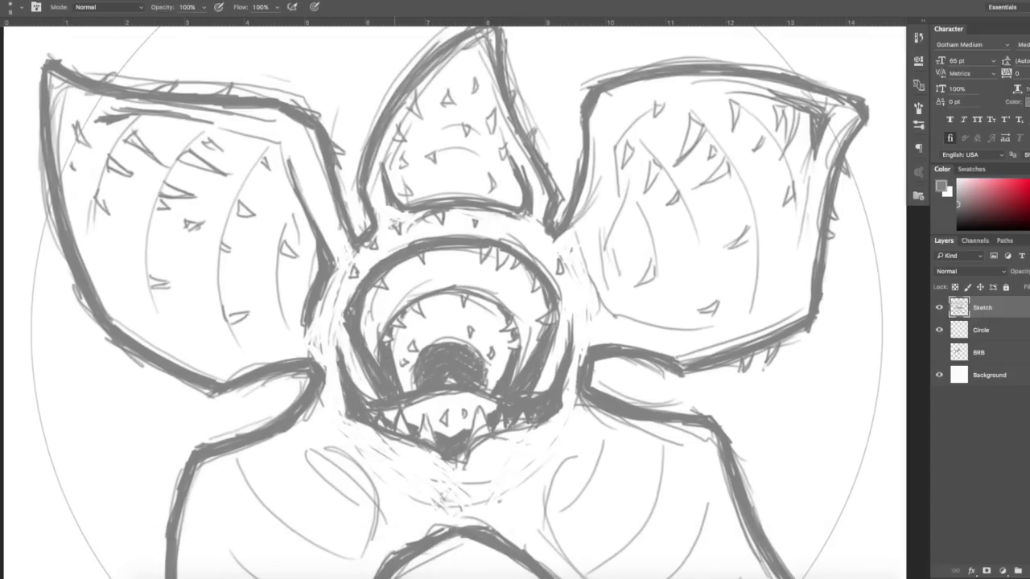
pyautogui.moveTo(418, 394); pyautogui.dragTo(482, 394)
# Draw thick inner edges on the upper petals and angular jaw and chin lines around the mouth
pyautogui.hscroll(1, 454, 298)
pyautogui.moveTo(579, 181); pyautogui.dragTo(547, 346)
pyautogui.moveTo(378, 56); pyautogui.dragTo(467, 129)
pyautogui.scroll(-1, 434, 322)
pyautogui.moveTo(90, 299)
pyautogui.mouseDown()
pyautogui.moveTo(215, 336)
pyautogui.moveTo(246, 367)
pyautogui.mouseUp()
pyautogui.moveTo(442, 388); pyautogui.dragTo(475, 404)
pyautogui.moveTo(241, 337); pyautogui.dragTo(318, 387)
pyautogui.scroll(1, 434, 322)
pyautogui.moveTo(394, 402); pyautogui.dragTo(482, 398)
pyautogui.scroll(1, 434, 322)
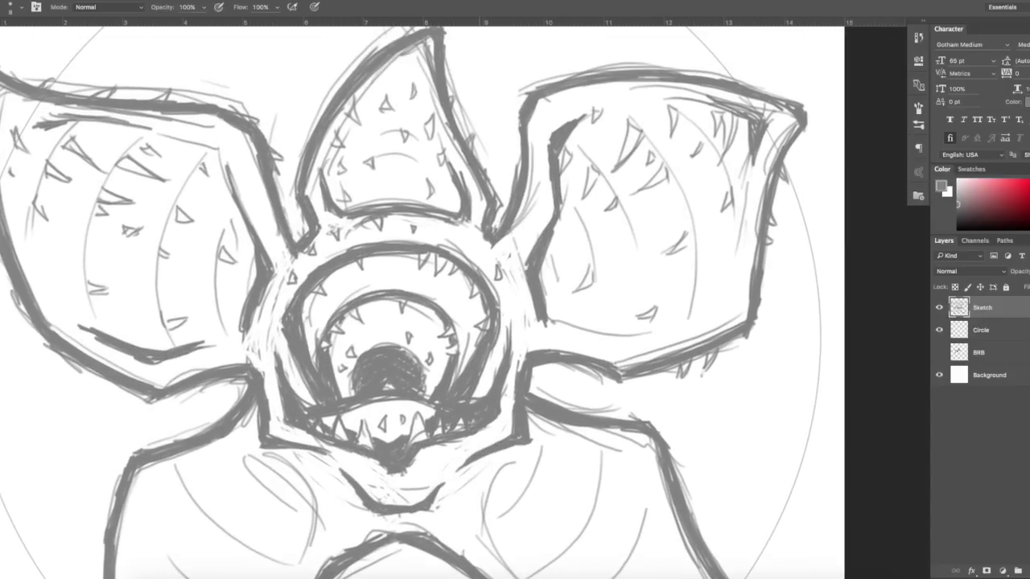
# Fill the band around the inner mouth ring with dark grey, leaving its small teeth white
pyautogui.moveTo(306, 293); pyautogui.dragTo(306, 326)
pyautogui.moveTo(444, 341); pyautogui.dragTo(444, 370)
pyautogui.scroll(1, 434, 321)
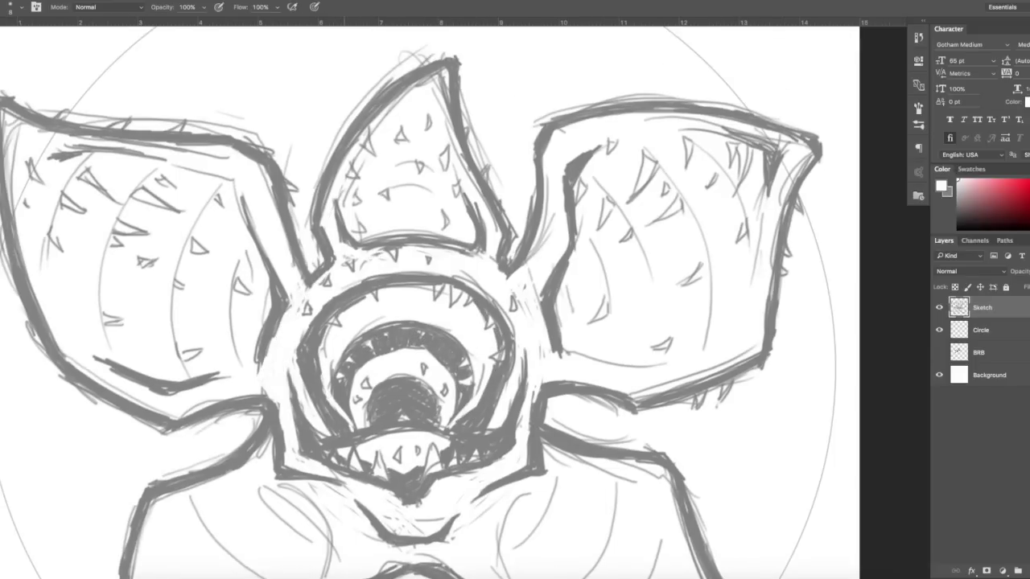
# Clean up the stray sketch lines along the petal outlines with white strokes
pyautogui.moveTo(337, 233); pyautogui.dragTo(446, 60)
pyautogui.moveTo(73, 113); pyautogui.dragTo(242, 137)
pyautogui.scroll(-1, 434, 322)
pyautogui.scroll(1, 435, 322)
pyautogui.moveTo(450, 64); pyautogui.dragTo(506, 258)
pyautogui.moveTo(542, 107); pyautogui.dragTo(772, 121)
pyautogui.moveTo(724, 333); pyautogui.dragTo(563, 402)
pyautogui.hscroll(-1, 435, 321)
pyautogui.scroll(-3, 434, 322)
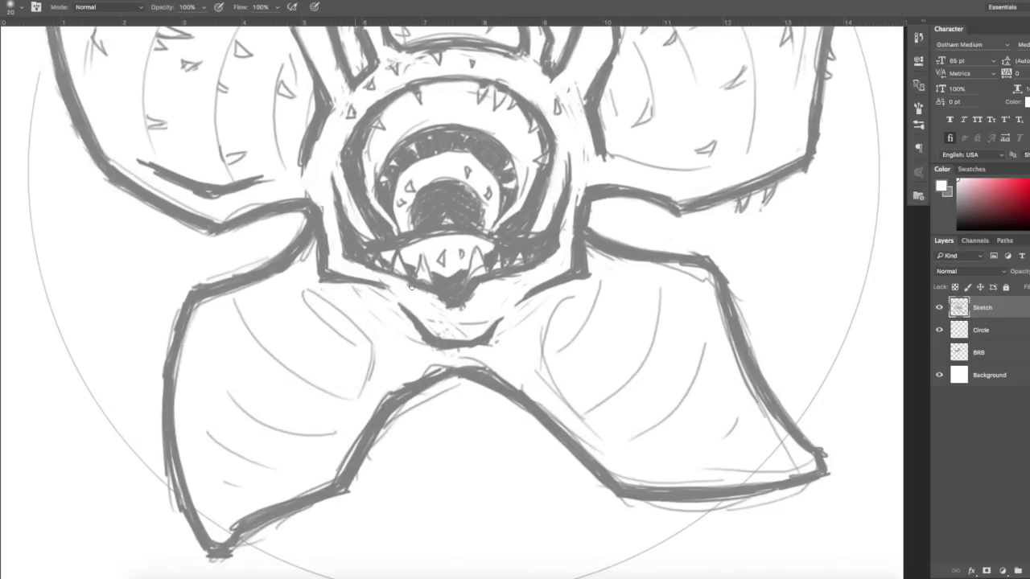
pyautogui.scroll(-2, 344, 268)
pyautogui.scroll(2, 676, 370)
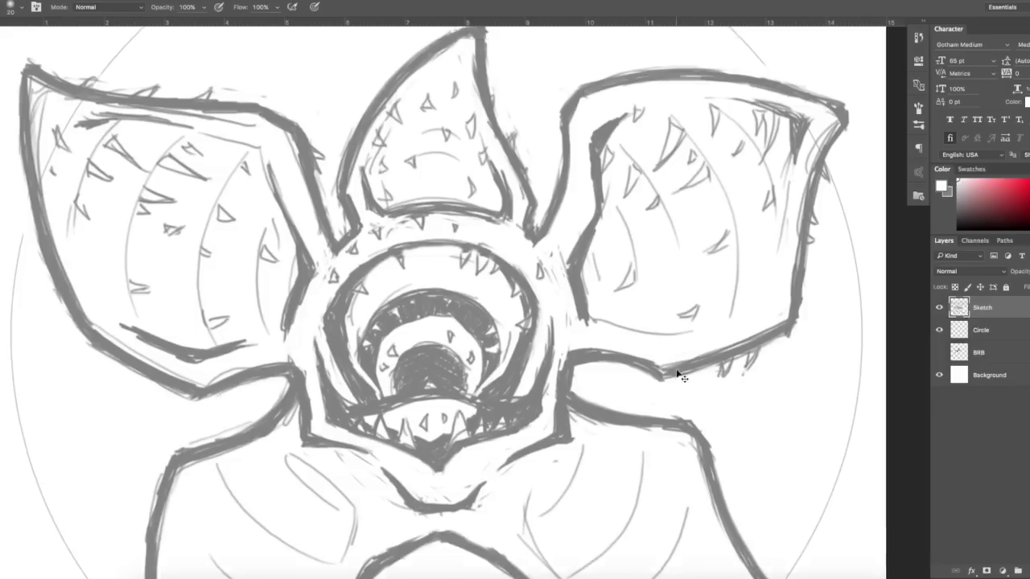
# Stretch the creature sketch slightly taller with a free transform
pyautogui.scroll(-2, 676, 370)
pyautogui.hotkey('ctrl', 't')
pyautogui.press('Return')
pyautogui.scroll(2, 434, 322)
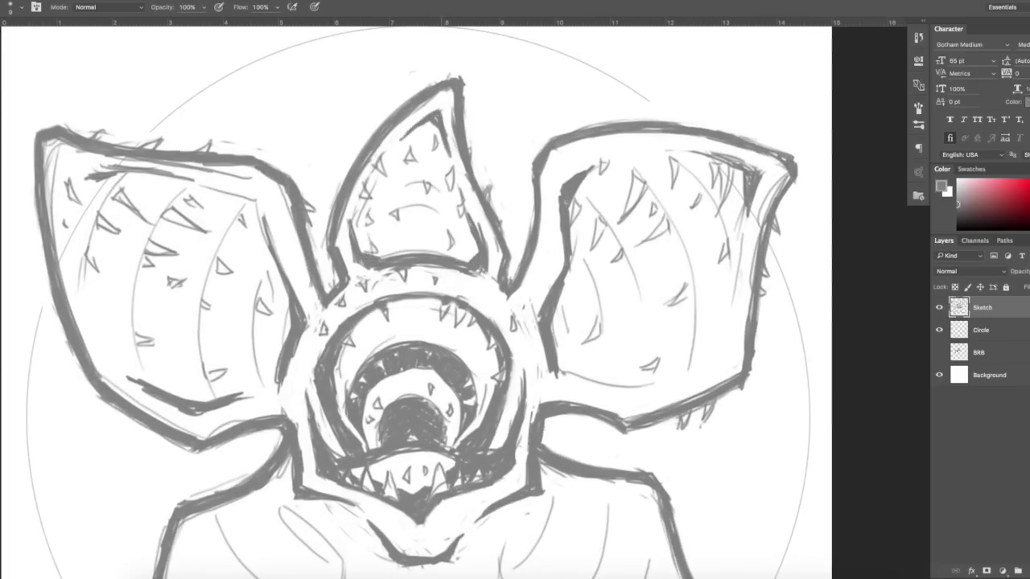
# Add more spikes to the upper-right petal and mouth ring, and thicken the upper-left petal's inner edge
pyautogui.scroll(-1, 434, 322)
pyautogui.scroll(-2, 435, 322)
pyautogui.hscroll(1, 435, 322)
pyautogui.scroll(-1, 434, 322)
pyautogui.scroll(-1, 434, 321)
pyautogui.scroll(1, 434, 321)
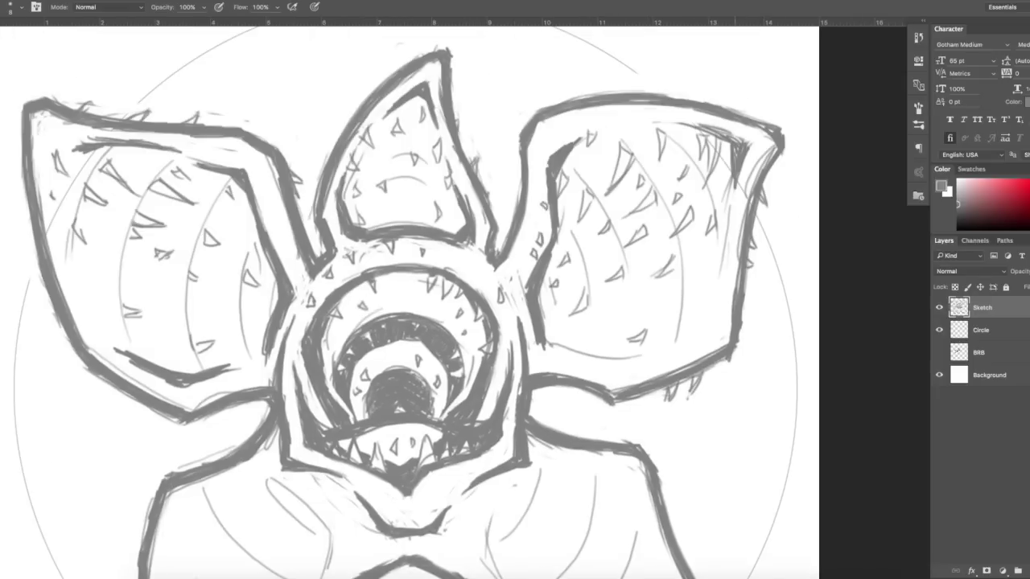
# Scatter small spikes over the lower-left petal and along its outer edge
pyautogui.hscroll(-1, 435, 322)
pyautogui.scroll(-2, 434, 322)
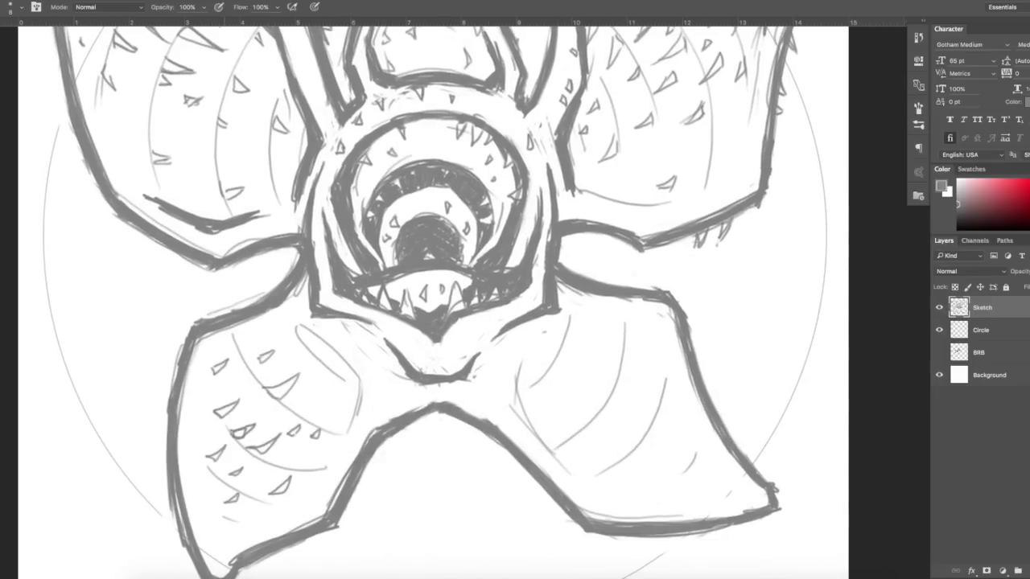
pyautogui.scroll(-1, 434, 322)
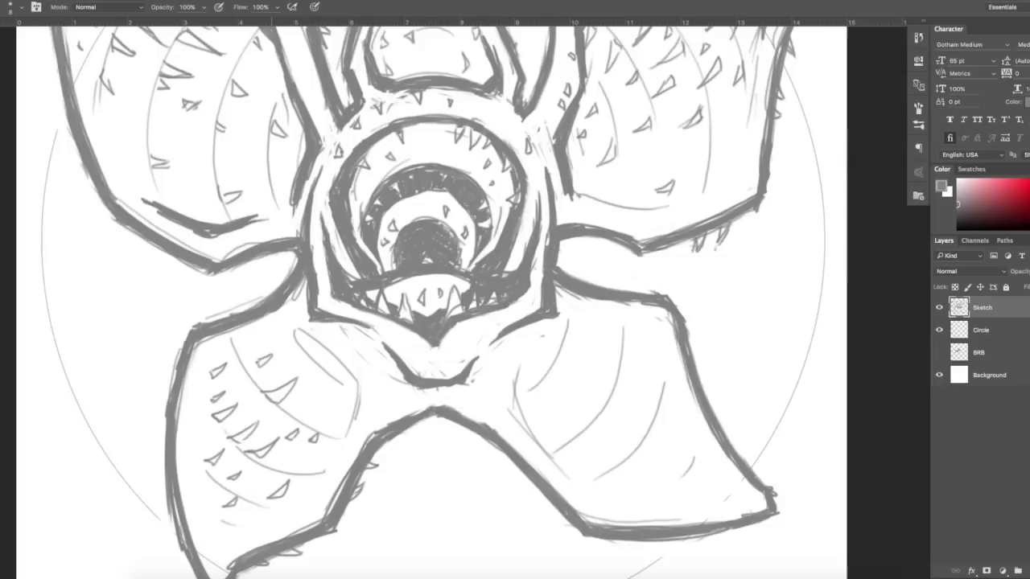
# Draw thick tapered shadows along the inner edges of both lower petals near the jaw
pyautogui.scroll(-1, 594, 355)
pyautogui.scroll(1, 594, 355)
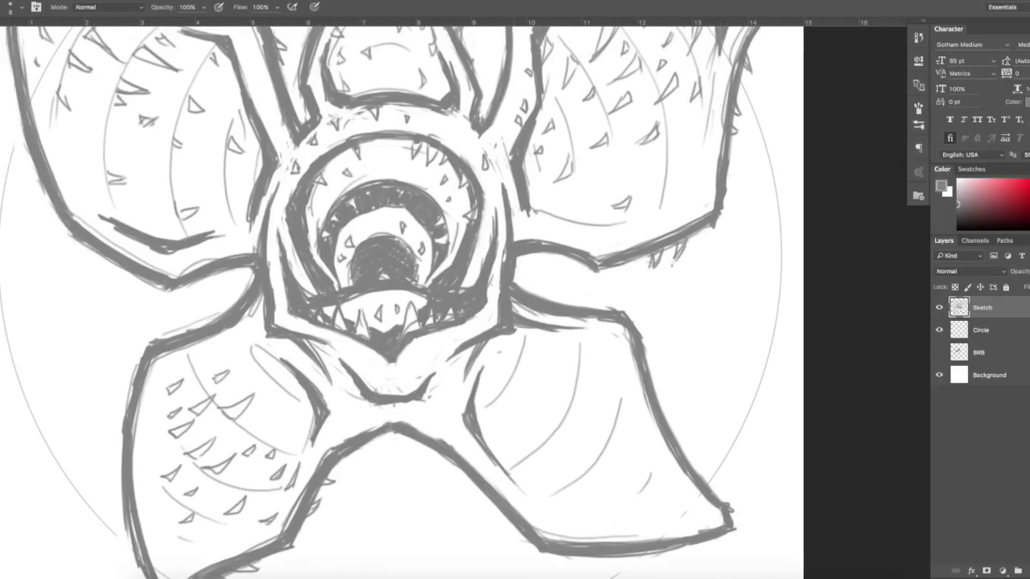
pyautogui.scroll(-1, 594, 355)
pyautogui.scroll(3, 595, 355)
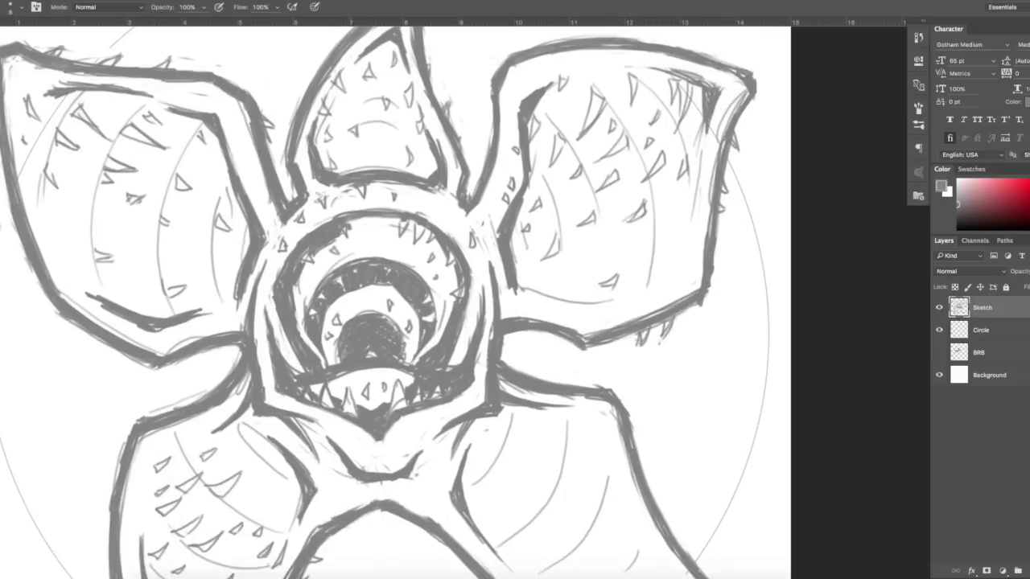
# Darken the outer mouth ring and add more detail and spikes to the top and upper-left petals
pyautogui.scroll(2, 393, 299)
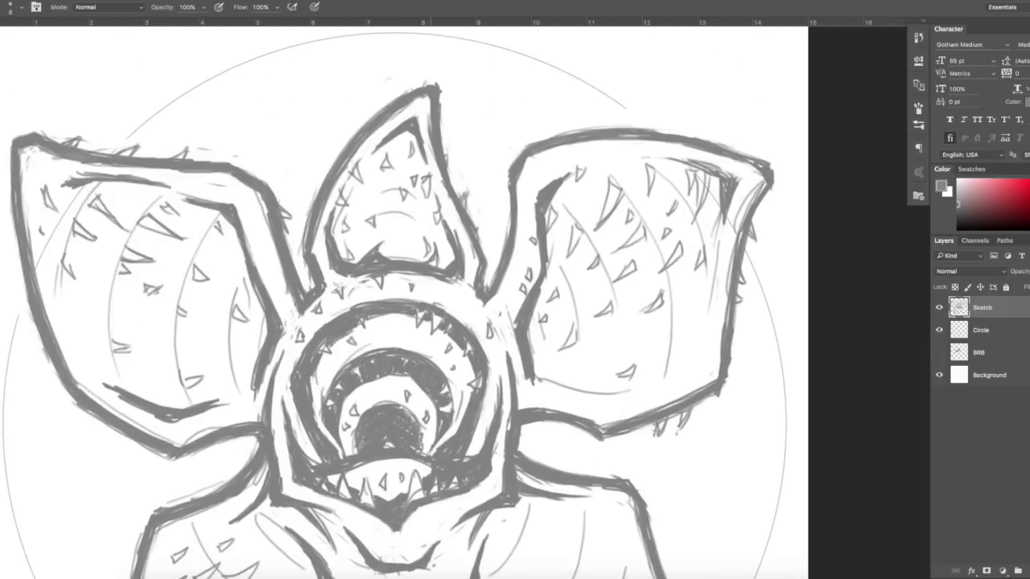
pyautogui.scroll(-1, 405, 299)
pyautogui.hscroll(1, 405, 299)
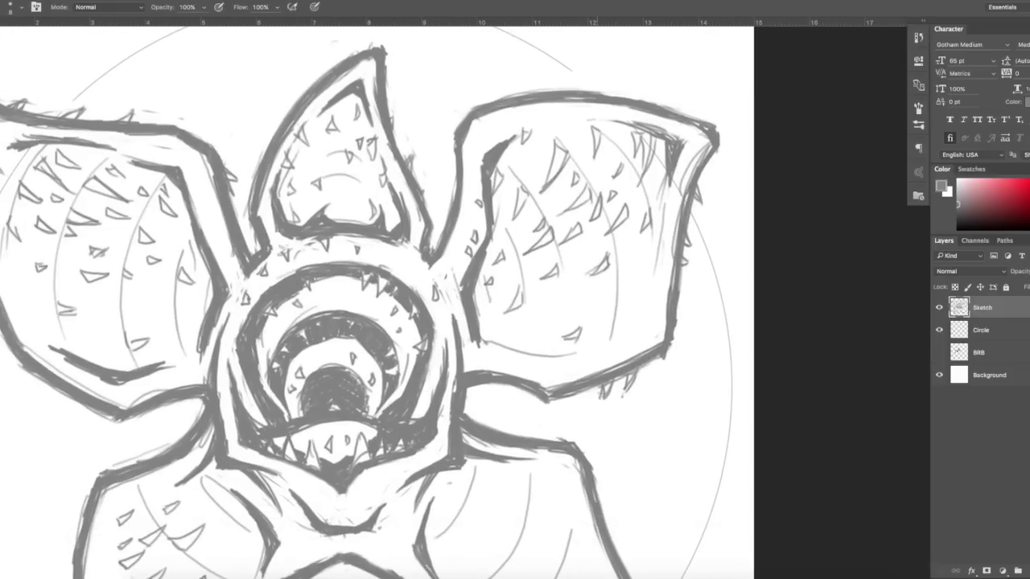
# Thicken the inner edges of the upper-right and lower-left petals and add more spikes to the upper petals
pyautogui.scroll(-3, 378, 299)
pyautogui.hscroll(-1, 378, 299)
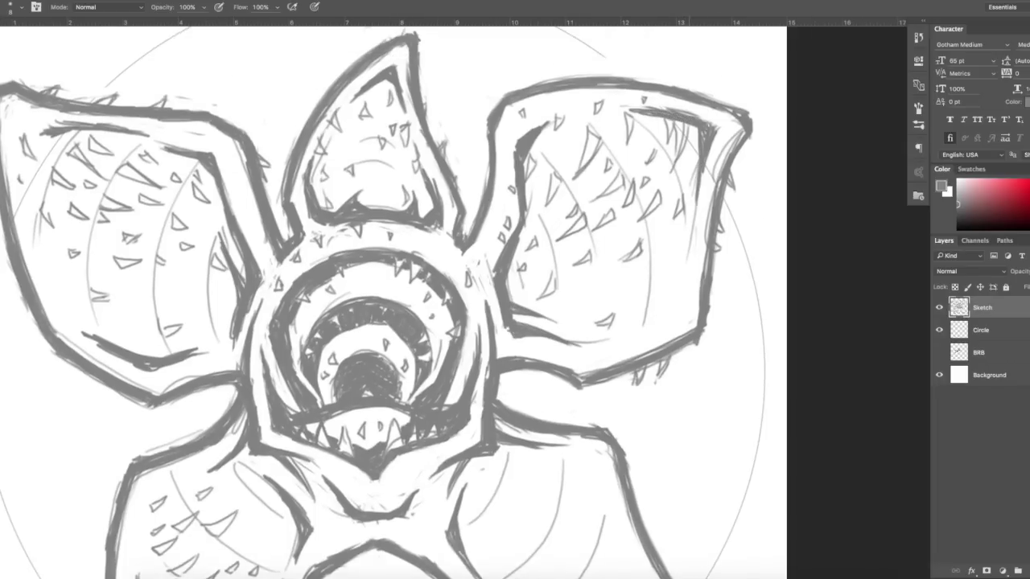
pyautogui.scroll(-2, 390, 299)
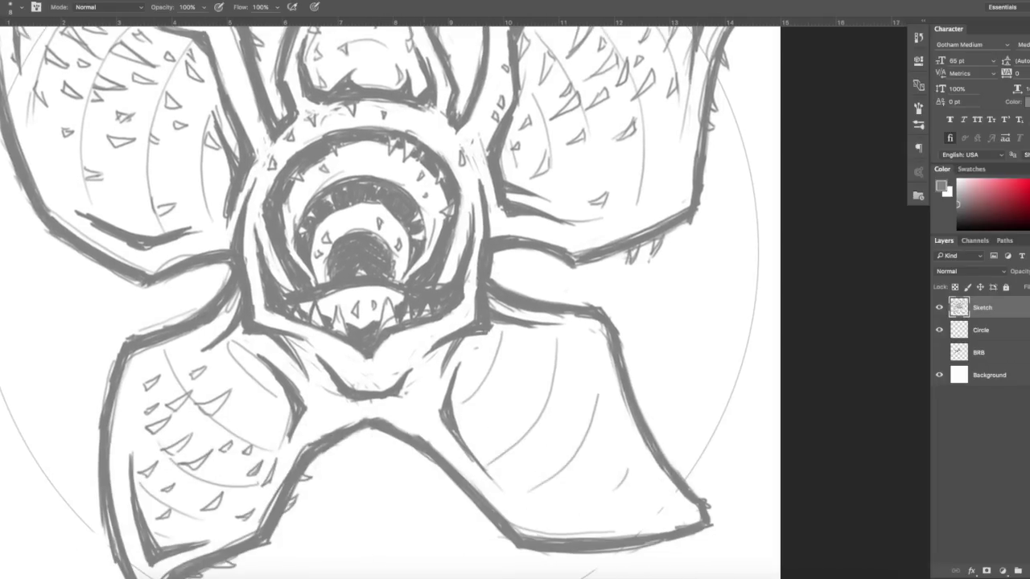
# Cover the lower-right petal and its outer edge with small spikes, and thicken its inner corner and the jaw sides
pyautogui.hscroll(2, 390, 300)
pyautogui.scroll(1, 390, 299)
pyautogui.hscroll(-1, 390, 300)
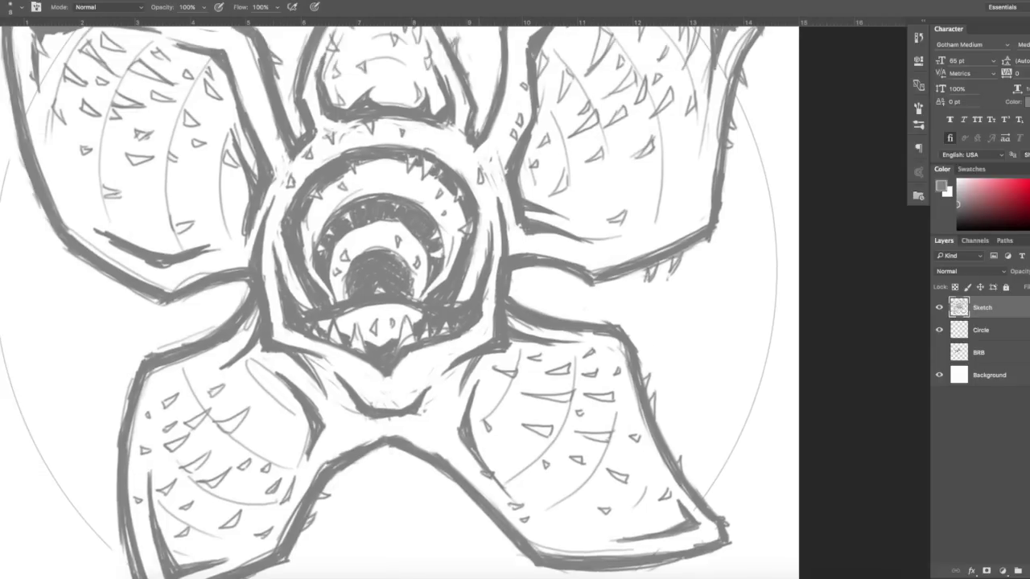
pyautogui.scroll(2, 398, 298)
pyautogui.hscroll(-1, 398, 298)
pyautogui.scroll(-1, 318, 398)
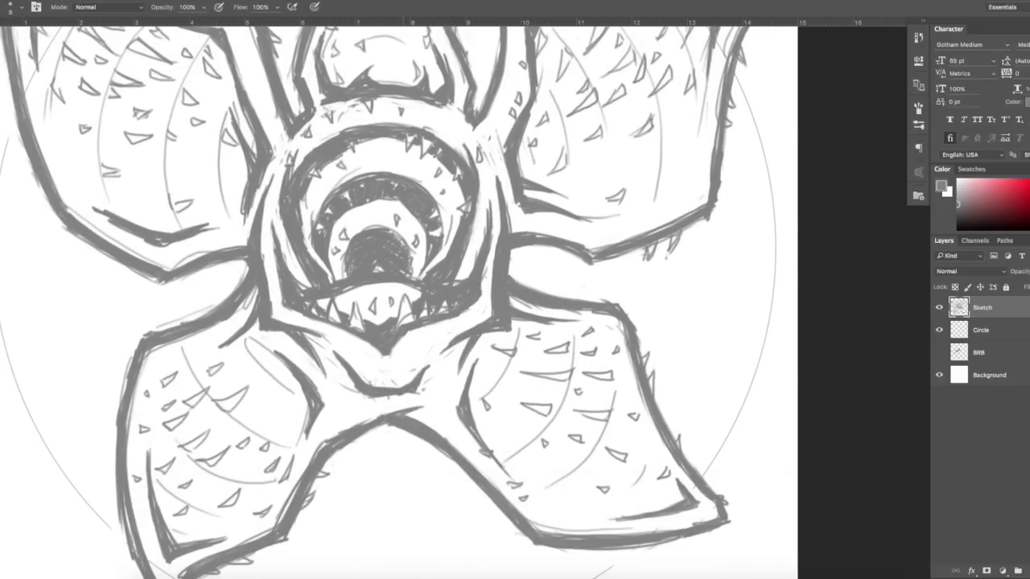
# Paint out the curved chin fold and draw a thick V-shaped chin line directly beneath the mouth
pyautogui.scroll(-3, 317, 399)
pyautogui.scroll(5, 318, 398)
pyautogui.scroll(1, 318, 398)
pyautogui.hscroll(-1, 318, 398)
pyautogui.press('[')
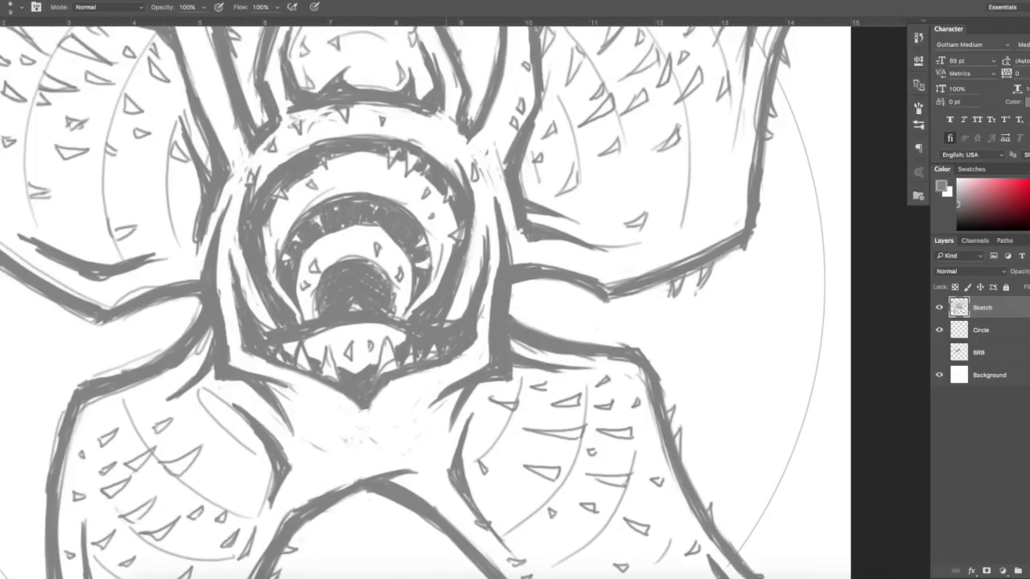
pyautogui.press('x')
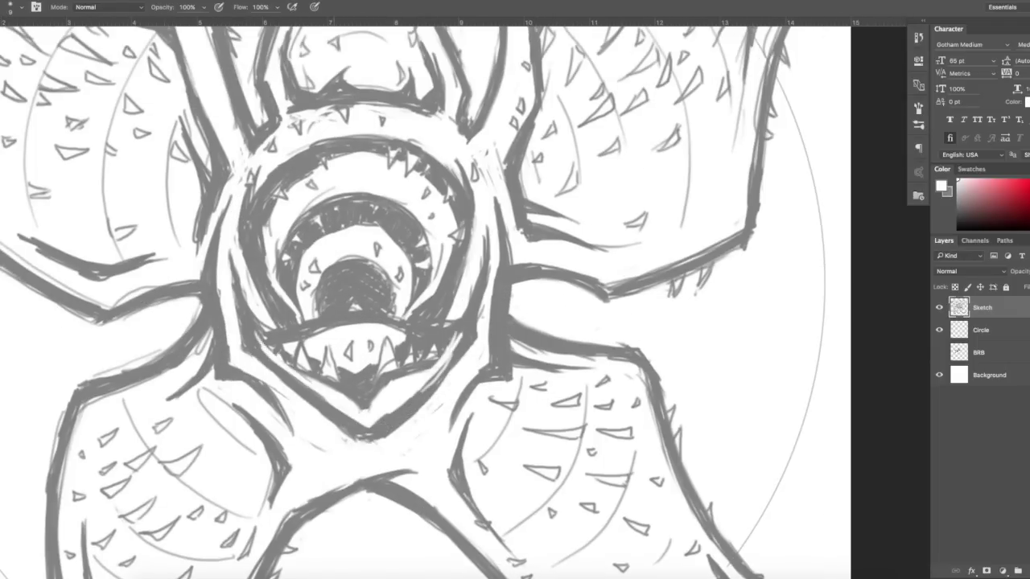
# Reshape the lower mouth and chin into closed oval rings by painting out the angular mouth corners
pyautogui.scroll(3, 426, 297)
pyautogui.hscroll(-1, 426, 297)
pyautogui.press('x')
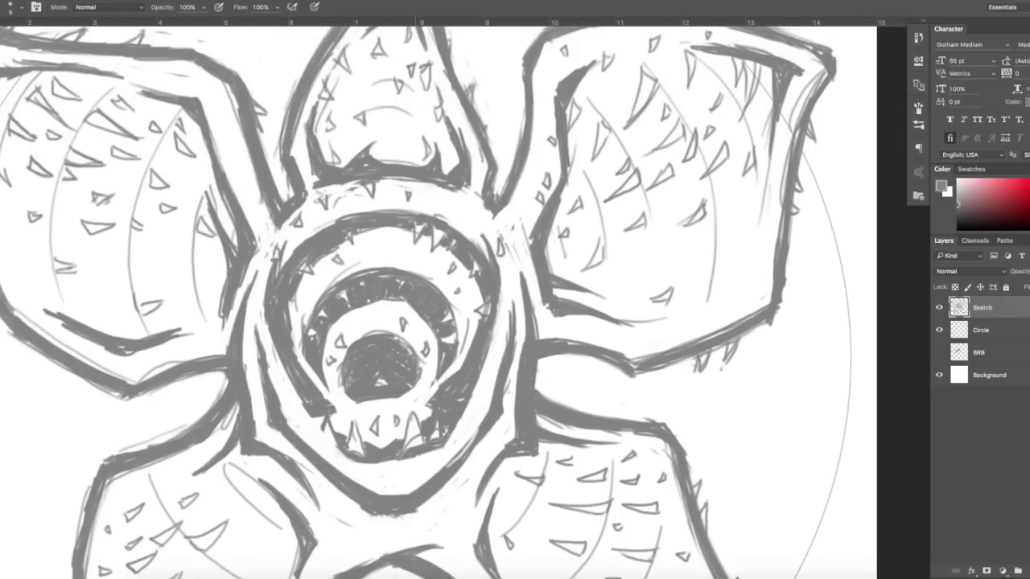
pyautogui.scroll(-2, 426, 298)
pyautogui.hscroll(1, 426, 298)
pyautogui.press('x')
pyautogui.scroll(2, 426, 298)
pyautogui.hscroll(-1, 426, 298)
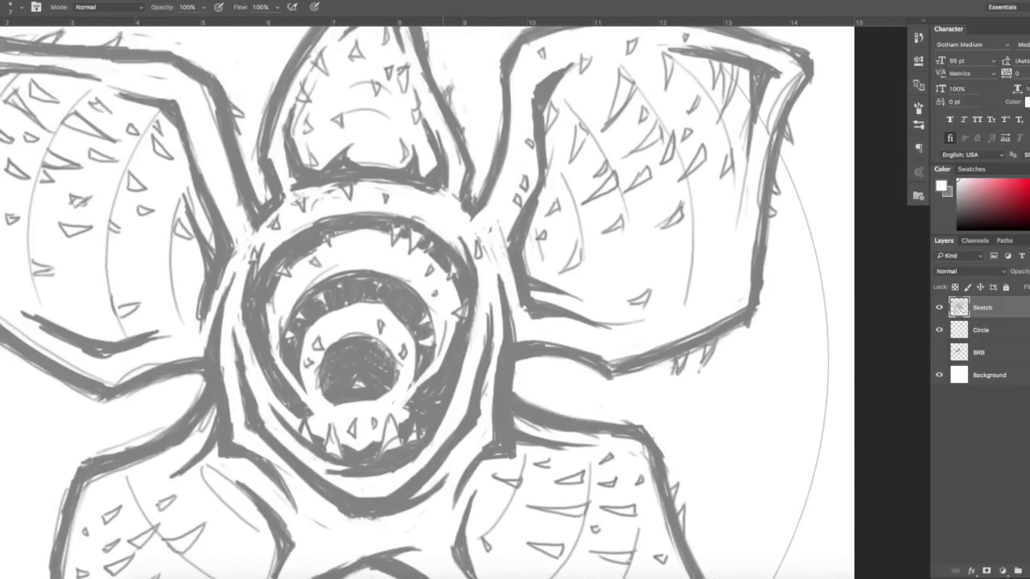
# Round off the dark throat, redraw the lower fangs and add small spikes around the lower mouth rings
pyautogui.scroll(-1, 426, 297)
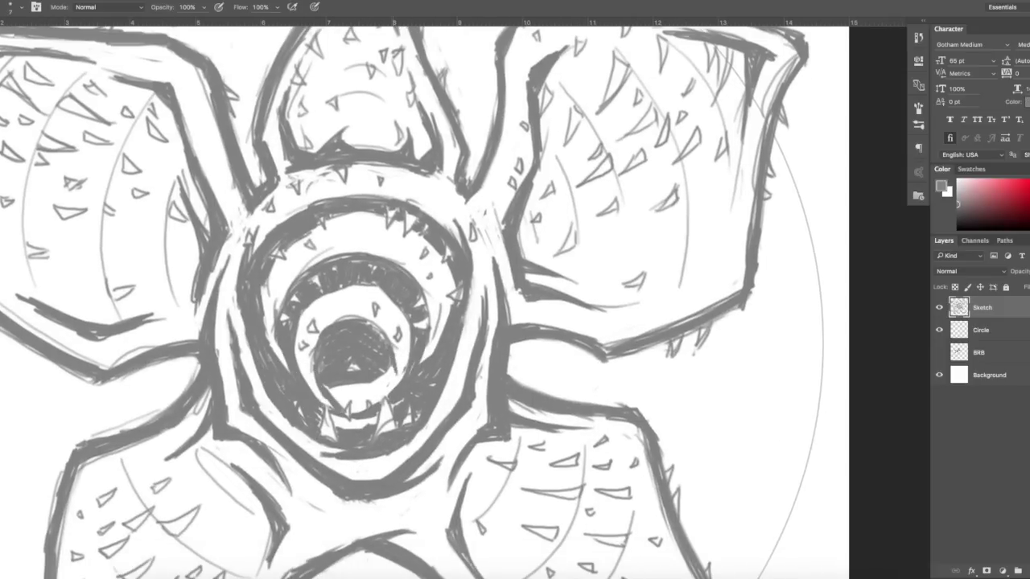
pyautogui.scroll(-5, 426, 297)
pyautogui.scroll(5, 426, 298)
pyautogui.press('x')
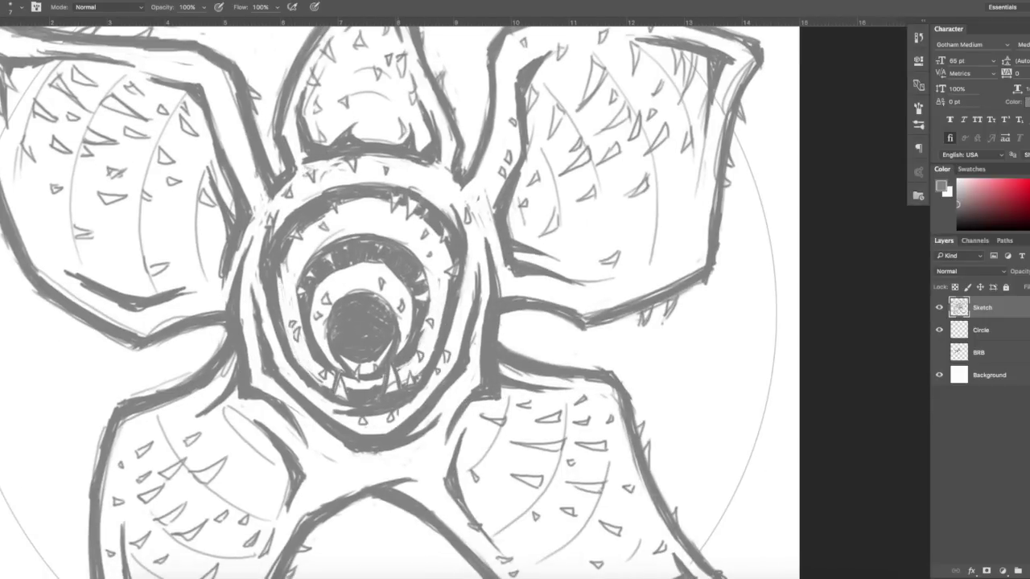
pyautogui.scroll(-3, 400, 298)
pyautogui.hscroll(4, 400, 298)
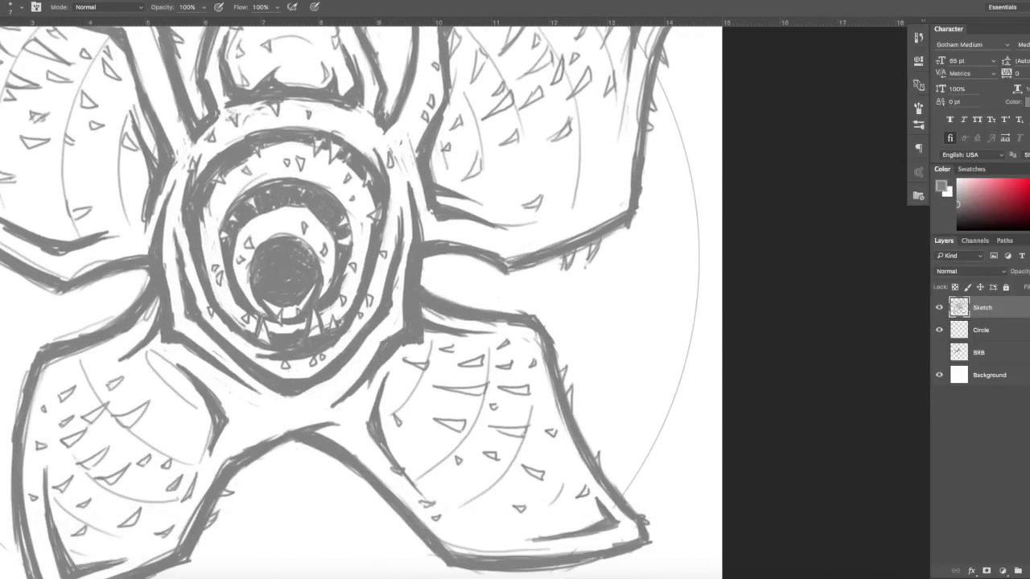
# Paint curved white highlights inside the dark throat to suggest receding inner rings
pyautogui.scroll(-3, 362, 322)
pyautogui.scroll(6, 362, 321)
pyautogui.moveTo(378, 338); pyautogui.dragTo(458, 301)
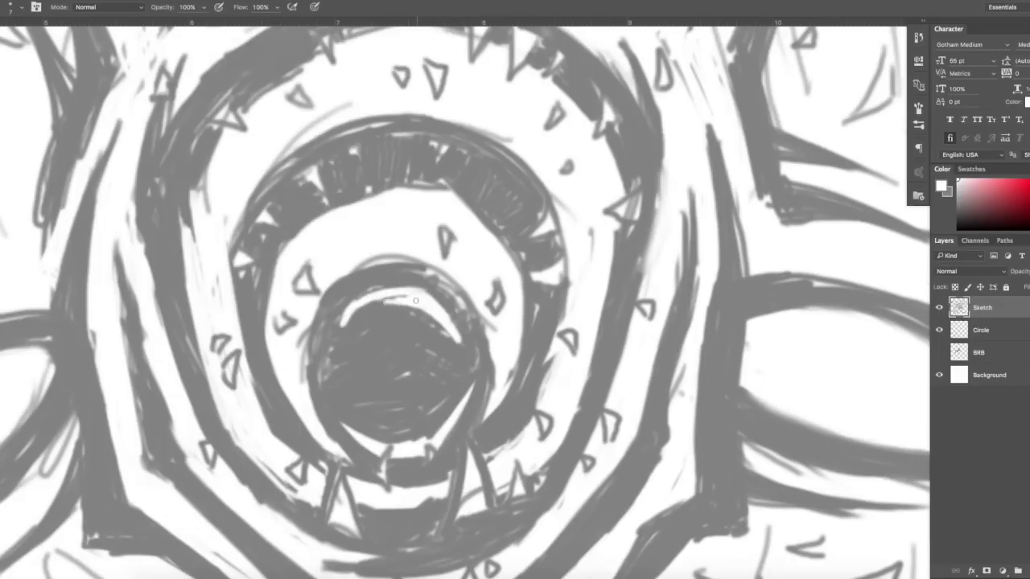
pyautogui.moveTo(354, 314); pyautogui.dragTo(364, 352)
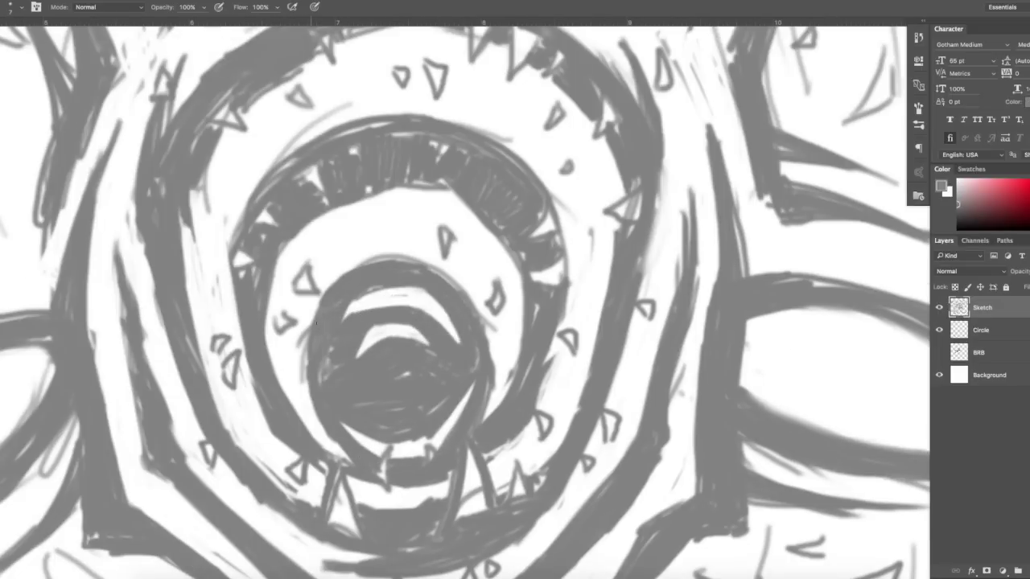
# Bold the outlines of the teeth and small triangular spikes around the upper half of the mouth rings
pyautogui.scroll(-5, 446, 363)
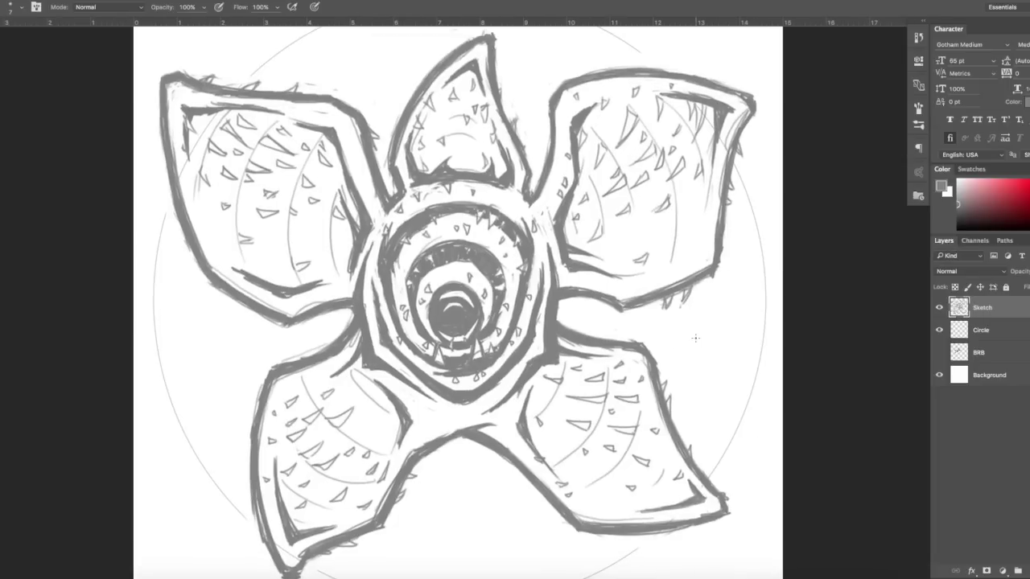
pyautogui.scroll(5, 588, 274)
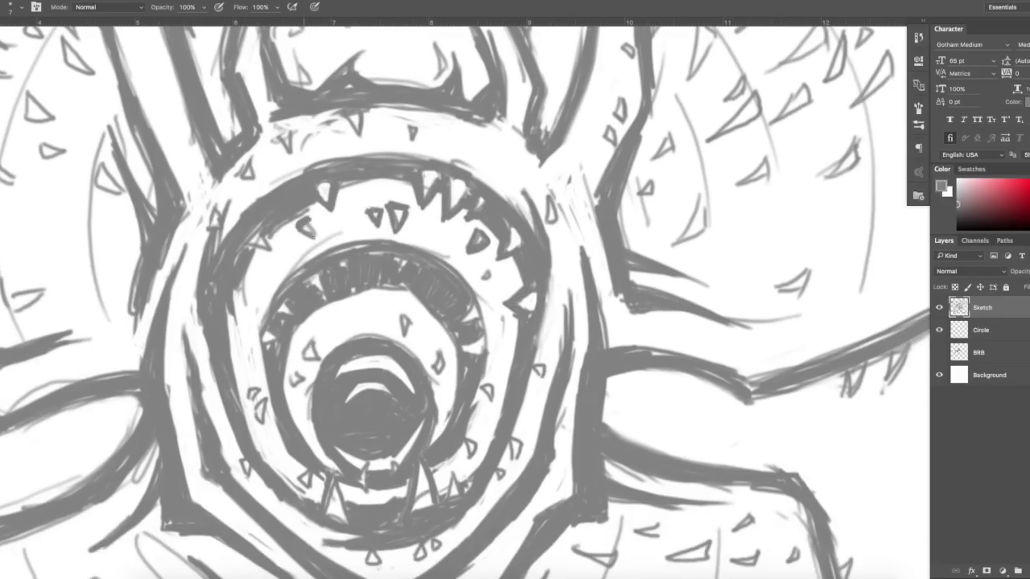
pyautogui.scroll(-2, 254, 238)
pyautogui.keyDown('alt'); pyautogui.click(336, 254); pyautogui.keyUp('alt')
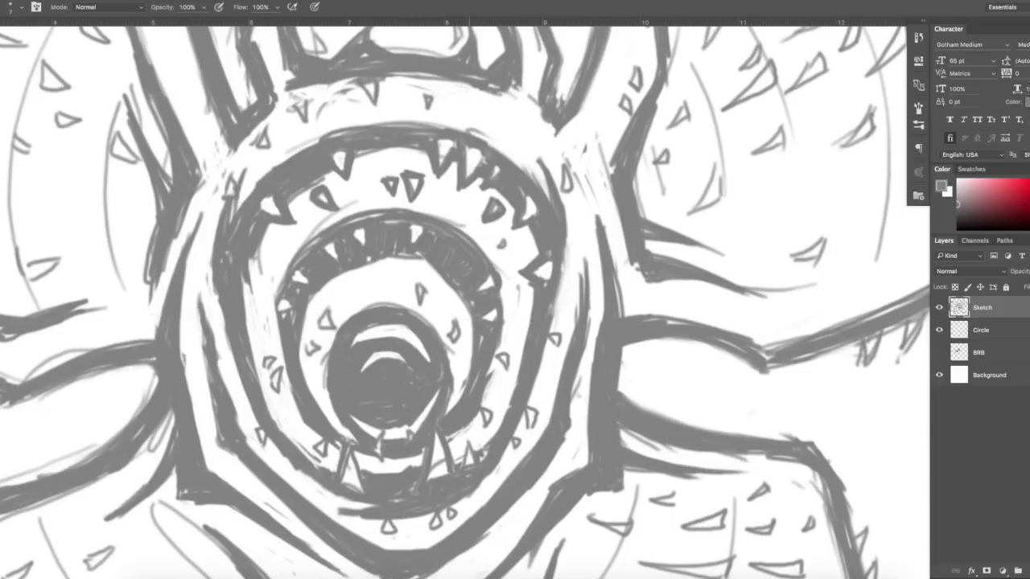
pyautogui.moveTo(330, 369); pyautogui.dragTo(480, 347)
pyautogui.scroll(5, 465, 298)
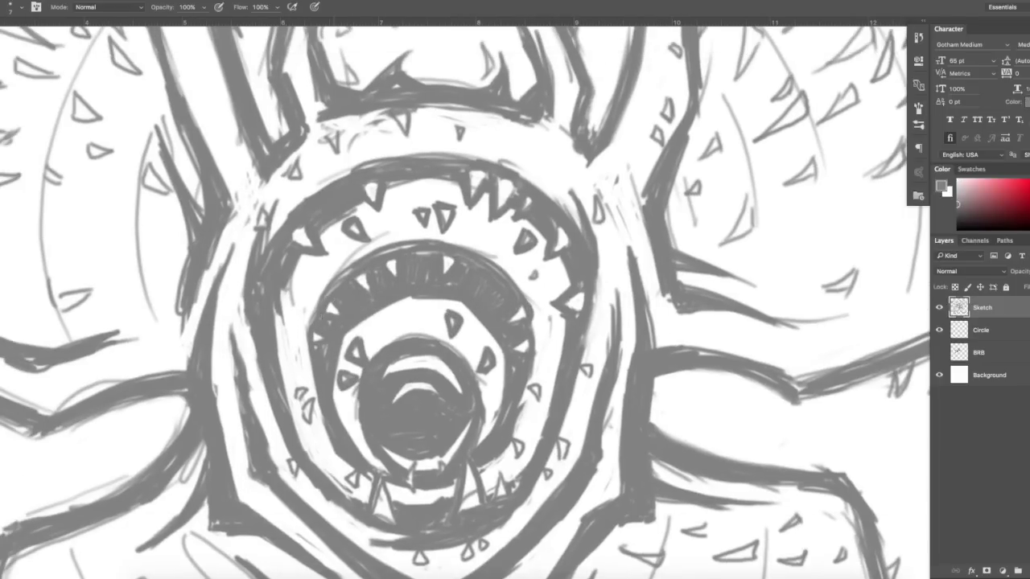
pyautogui.scroll(8, 336, 194)
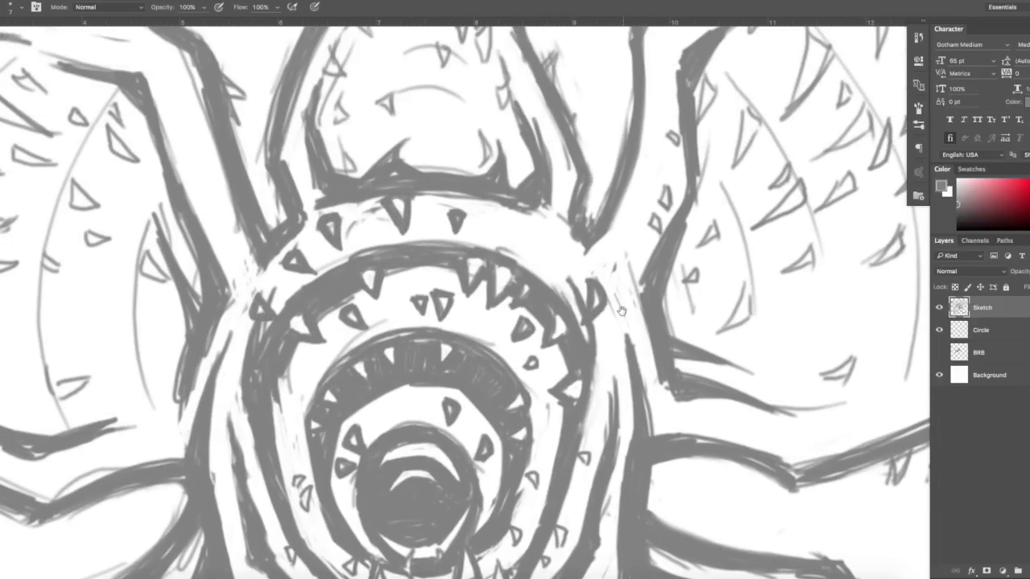
# Redraw the small spikes inside the top petal with thick dark outlines
pyautogui.moveTo(354, 170); pyautogui.dragTo(389, 116)
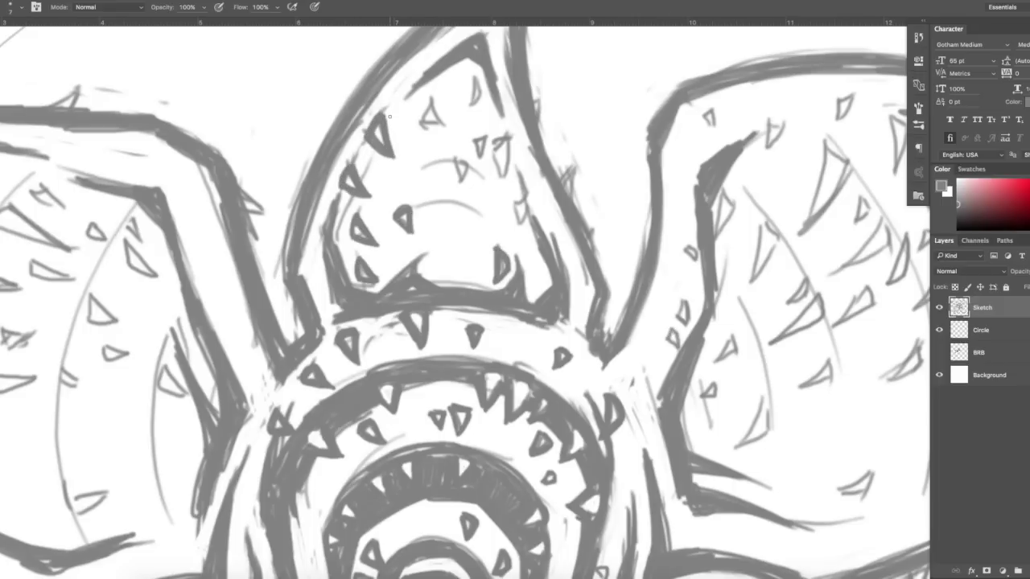
pyautogui.scroll(2, 448, 135)
pyautogui.moveTo(458, 169); pyautogui.dragTo(539, 262)
# Bold the outlines of the spikes along the upper edge of the upper-right petal
pyautogui.hotkey('ctrl', '0')
pyautogui.scroll(3, 378, 180)
pyautogui.moveTo(362, 107); pyautogui.dragTo(373, 145)
pyautogui.moveTo(457, 121); pyautogui.dragTo(444, 172)
pyautogui.moveTo(398, 226); pyautogui.dragTo(384, 273)
pyautogui.moveTo(454, 266); pyautogui.dragTo(426, 346)
pyautogui.moveTo(537, 157); pyautogui.dragTo(492, 277)
pyautogui.moveTo(556, 89); pyautogui.dragTo(543, 135)
pyautogui.moveTo(659, 81); pyautogui.dragTo(619, 201)
pyautogui.moveTo(724, 137); pyautogui.dragTo(716, 202)
pyautogui.moveTo(760, 145); pyautogui.dragTo(740, 266)
# Thicken the upper-right petal's inner border along its upper edge and both upper corners
pyautogui.hscroll(3, 692, 209)
pyautogui.moveTo(693, 215); pyautogui.dragTo(697, 305)
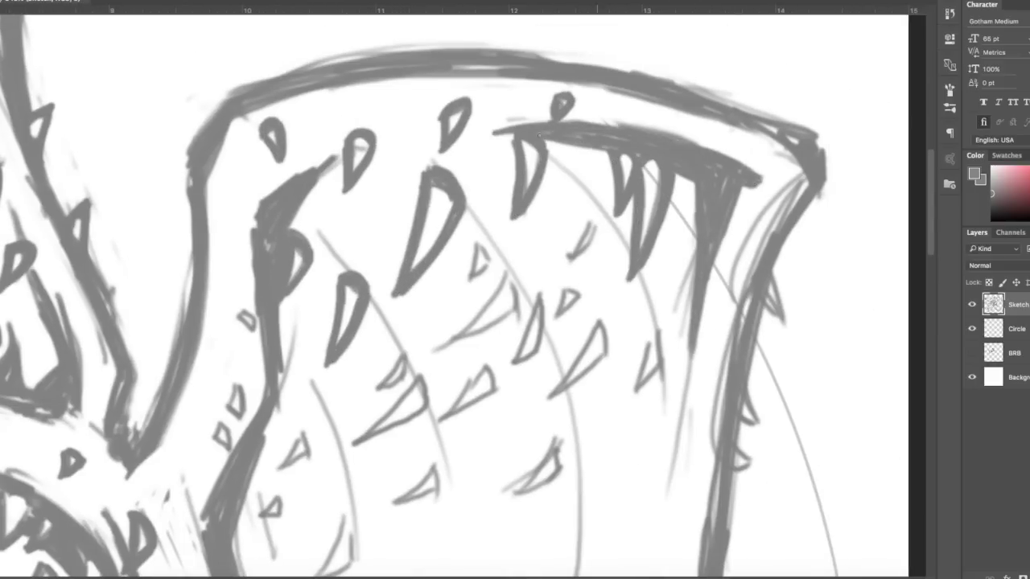
pyautogui.moveTo(539, 137); pyautogui.dragTo(609, 149)
pyautogui.moveTo(299, 179); pyautogui.dragTo(344, 151)
# Redraw the cluster of spikes across the middle of the upper-right petal with thick outlines
pyautogui.scroll(-2, 606, 234)
pyautogui.moveTo(516, 196); pyautogui.dragTo(551, 163)
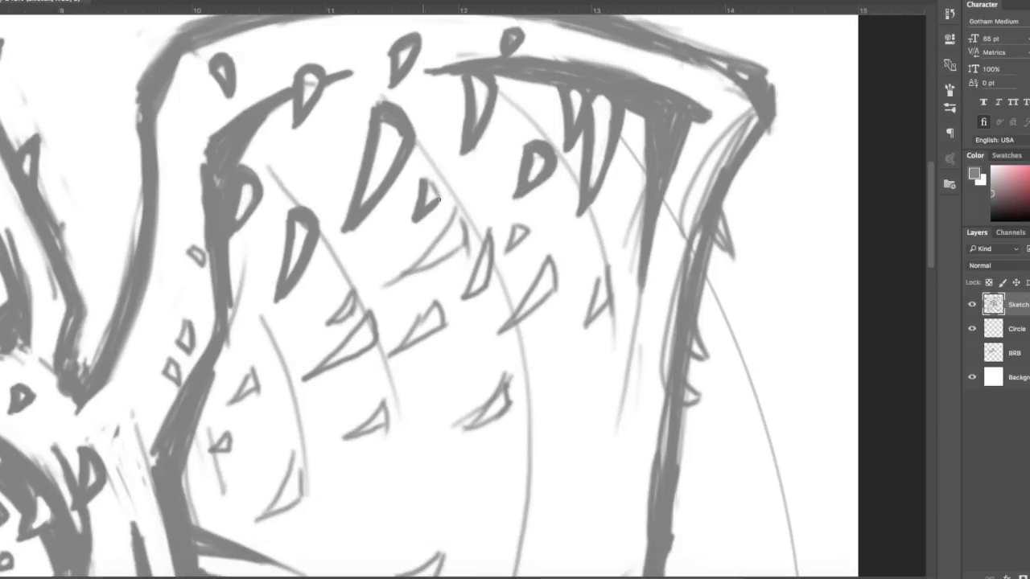
pyautogui.moveTo(427, 181); pyautogui.dragTo(431, 214)
pyautogui.moveTo(454, 205); pyautogui.dragTo(394, 278)
pyautogui.moveTo(482, 234); pyautogui.dragTo(458, 299)
pyautogui.moveTo(513, 227)
pyautogui.mouseDown()
pyautogui.moveTo(483, 277)
pyautogui.moveTo(503, 257)
pyautogui.mouseUp()
pyautogui.moveTo(555, 259); pyautogui.dragTo(495, 331)
pyautogui.moveTo(610, 272); pyautogui.dragTo(572, 330)
pyautogui.moveTo(438, 301); pyautogui.dragTo(393, 354)
pyautogui.moveTo(374, 312); pyautogui.dragTo(299, 378)
pyautogui.moveTo(372, 291); pyautogui.dragTo(321, 344)
# Bold the small spikes near the upper-right petal's mouth-side edge and in its lower middle
pyautogui.hscroll(-3, 346, 321)
pyautogui.scroll(-2, 346, 322)
pyautogui.moveTo(322, 245); pyautogui.dragTo(315, 288)
pyautogui.moveTo(394, 294); pyautogui.dragTo(366, 332)
pyautogui.moveTo(370, 358); pyautogui.dragTo(342, 384)
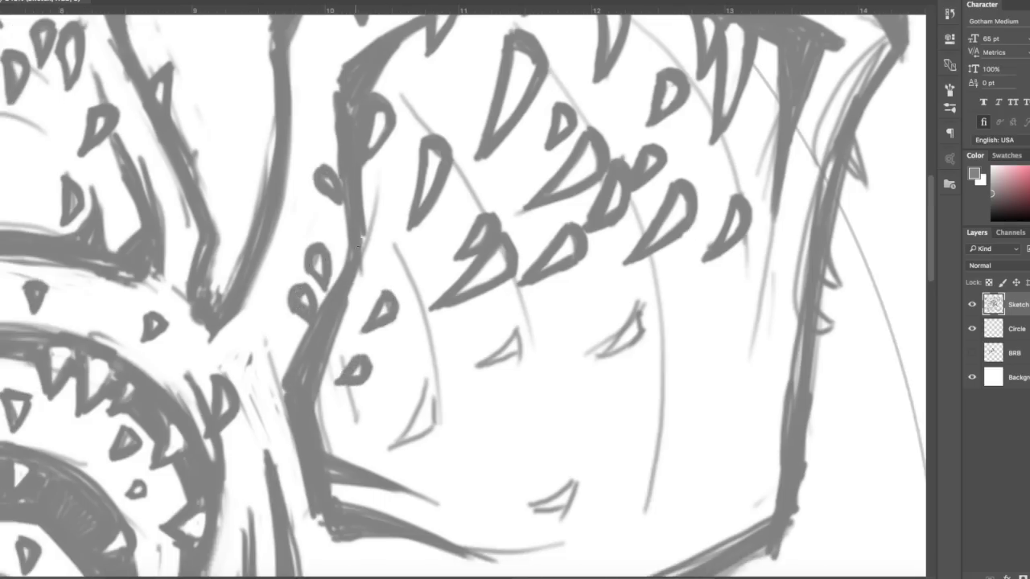
pyautogui.scroll(2, 483, 322)
pyautogui.moveTo(378, 289); pyautogui.dragTo(354, 338)
pyautogui.scroll(-2, 483, 322)
pyautogui.moveTo(611, 297); pyautogui.dragTo(575, 346)
# Bold the lowest spike of the upper-right petal and thicken the petal's lower border
pyautogui.scroll(-4, 482, 322)
pyautogui.scroll(-3, 482, 322)
pyautogui.hscroll(2, 482, 322)
pyautogui.moveTo(430, 372); pyautogui.dragTo(501, 341)
pyautogui.moveTo(563, 338)
pyautogui.mouseDown()
pyautogui.moveTo(426, 372)
pyautogui.moveTo(298, 467)
pyautogui.mouseUp()
pyautogui.scroll(3, 482, 322)
pyautogui.hscroll(-2, 483, 322)
pyautogui.scroll(3, 483, 321)
# Thicken the curved vein lines running down the upper-right petal into bold, tapered strokes
pyautogui.moveTo(345, 96)
pyautogui.mouseDown()
pyautogui.moveTo(435, 237)
pyautogui.moveTo(498, 426)
pyautogui.mouseUp()
pyautogui.moveTo(450, 180)
pyautogui.mouseDown()
pyautogui.moveTo(400, 160)
pyautogui.moveTo(498, 426)
pyautogui.mouseUp()
pyautogui.scroll(3, 483, 321)
pyautogui.hscroll(2, 483, 321)
pyautogui.moveTo(406, 98); pyautogui.dragTo(364, 137)
pyautogui.moveTo(482, 235); pyautogui.dragTo(453, 200)
pyautogui.moveTo(426, 133); pyautogui.dragTo(515, 265)
pyautogui.moveTo(535, 306); pyautogui.dragTo(531, 346)
pyautogui.scroll(-5, 483, 322)
pyautogui.moveTo(515, 124); pyautogui.dragTo(531, 330)
pyautogui.hotkey('ctrl', 'z')
pyautogui.scroll(5, 483, 321)
pyautogui.hscroll(2, 483, 321)
pyautogui.moveTo(442, 103); pyautogui.dragTo(518, 190)
pyautogui.moveTo(555, 270); pyautogui.dragTo(496, 161)
# Thicken the outer edge of the upper-right petal and bold the spikes sticking out along it
pyautogui.scroll(-3, 579, 174)
pyautogui.hscroll(2, 578, 174)
pyautogui.moveTo(588, 257); pyautogui.dragTo(563, 354)
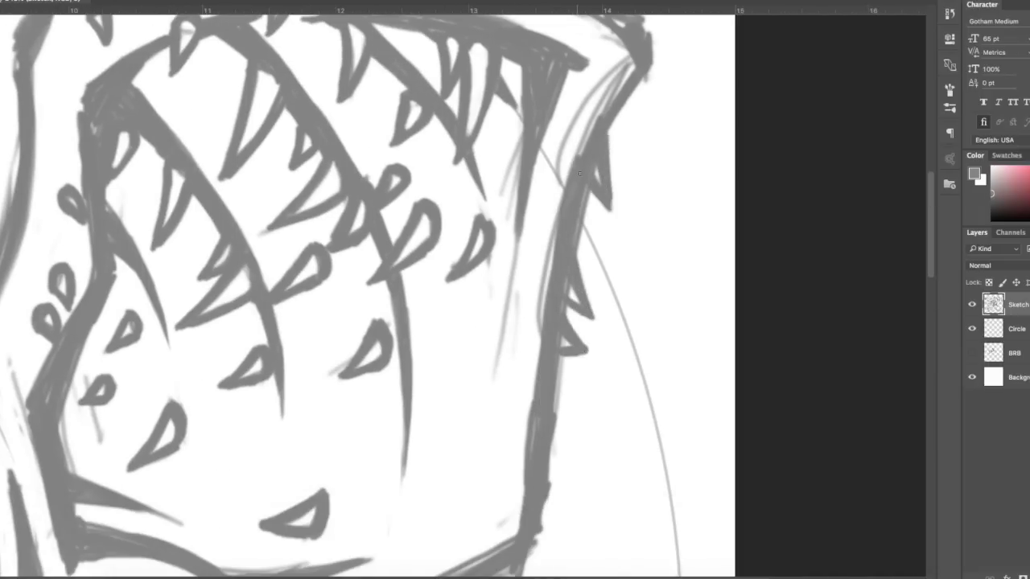
pyautogui.moveTo(636, 80); pyautogui.dragTo(583, 153)
pyautogui.scroll(-5, 563, 322)
pyautogui.hscroll(-2, 563, 322)
pyautogui.moveTo(455, 374); pyautogui.dragTo(432, 396)
# Draw a tapered inner border down the outer side and around the lower outer corner of the upper-right petal
pyautogui.scroll(5, 432, 396)
pyautogui.moveTo(593, 229); pyautogui.dragTo(531, 418)
pyautogui.moveTo(567, 369); pyautogui.dragTo(522, 434)
pyautogui.hscroll(-1, 595, 184)
pyautogui.scroll(-5, 595, 183)
pyautogui.scroll(5, 595, 184)
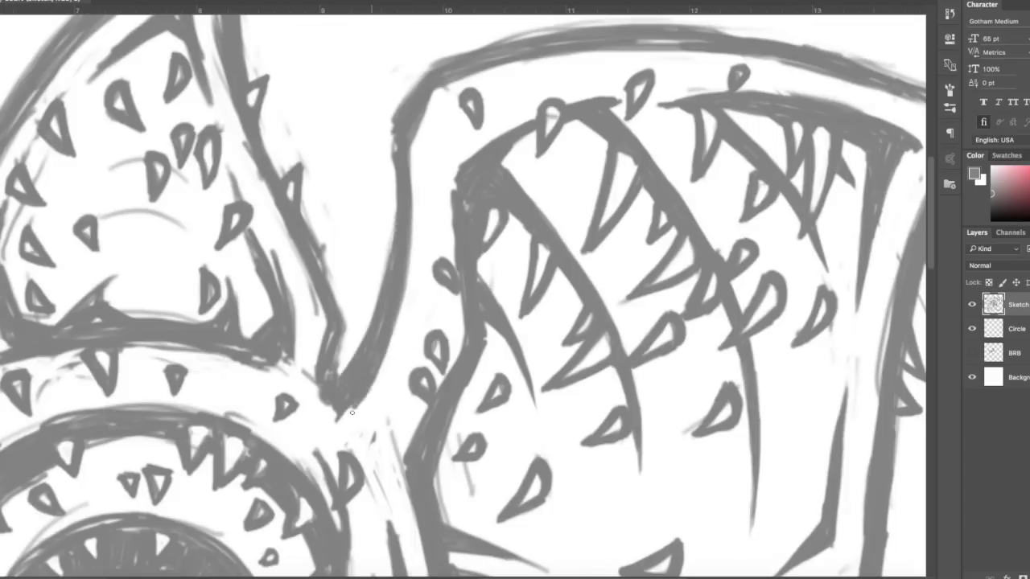
# Thicken the curved ridge lines across the top petal and the neighbouring edge of the upper-right petal
pyautogui.hscroll(-1, 595, 183)
pyautogui.moveTo(366, 169); pyautogui.dragTo(358, 314)
pyautogui.hscroll(-3, 204, 90)
pyautogui.moveTo(362, 201)
pyautogui.mouseDown()
pyautogui.moveTo(354, 265)
pyautogui.moveTo(471, 250)
pyautogui.mouseUp()
pyautogui.hscroll(-1, 354, 265)
pyautogui.moveTo(330, 214); pyautogui.dragTo(394, 193)
pyautogui.moveTo(293, 264); pyautogui.dragTo(362, 250)
# Thicken and smooth the left outer outline of the top petal
pyautogui.hscroll(2, 338, 196)
pyautogui.scroll(2, 338, 196)
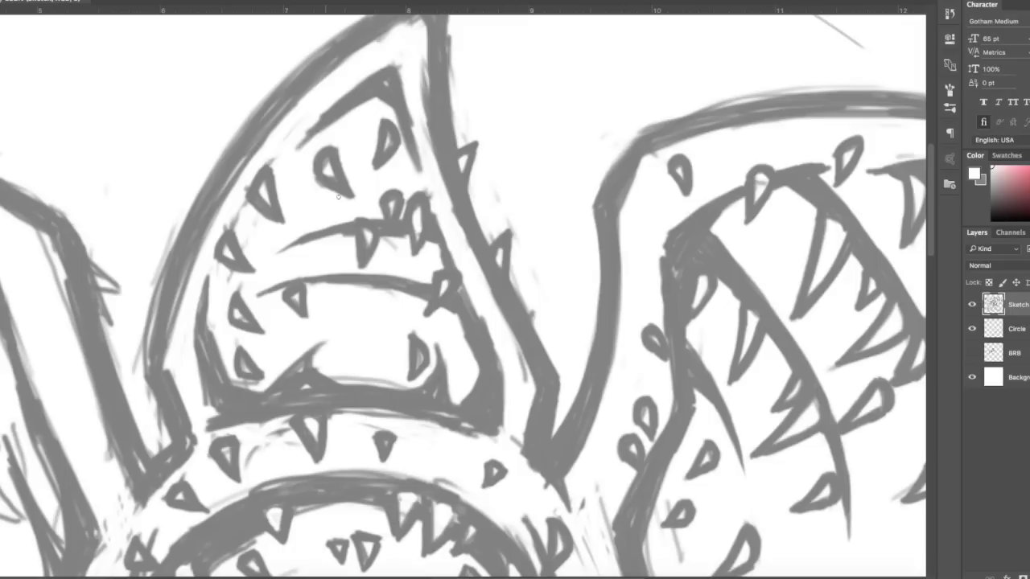
pyautogui.moveTo(322, 64); pyautogui.dragTo(173, 346)
pyautogui.moveTo(213, 161); pyautogui.dragTo(157, 450)
# Thicken the upper outline of the upper-left petal and redraw the three spikes along it in bold
pyautogui.hscroll(-4, 466, 290)
pyautogui.scroll(-1, 467, 290)
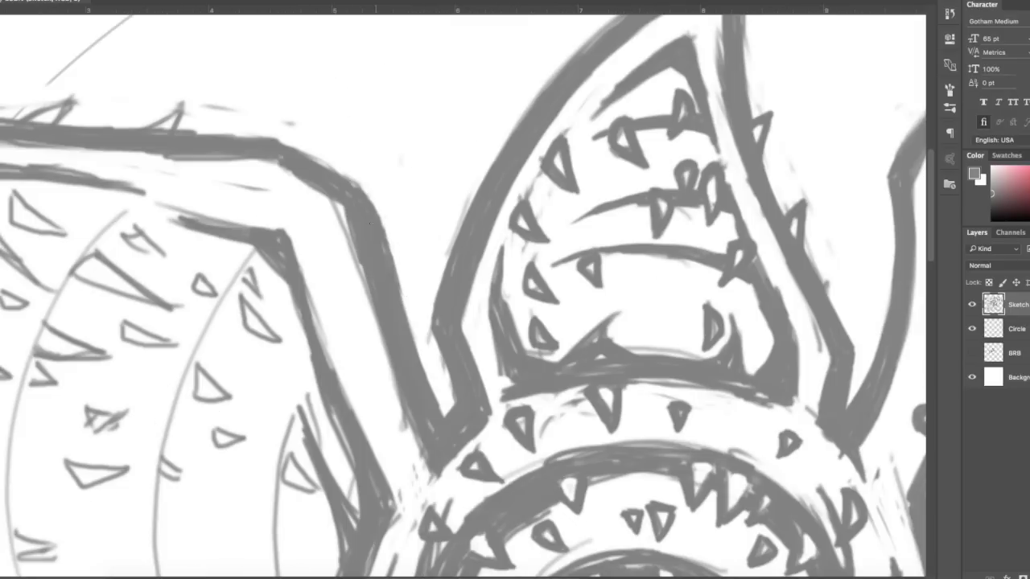
pyautogui.moveTo(282, 141); pyautogui.dragTo(394, 278)
pyautogui.hscroll(-5, 466, 289)
pyautogui.scroll(1, 467, 290)
pyautogui.moveTo(450, 241); pyautogui.dragTo(773, 230)
pyautogui.moveTo(624, 221); pyautogui.dragTo(676, 193)
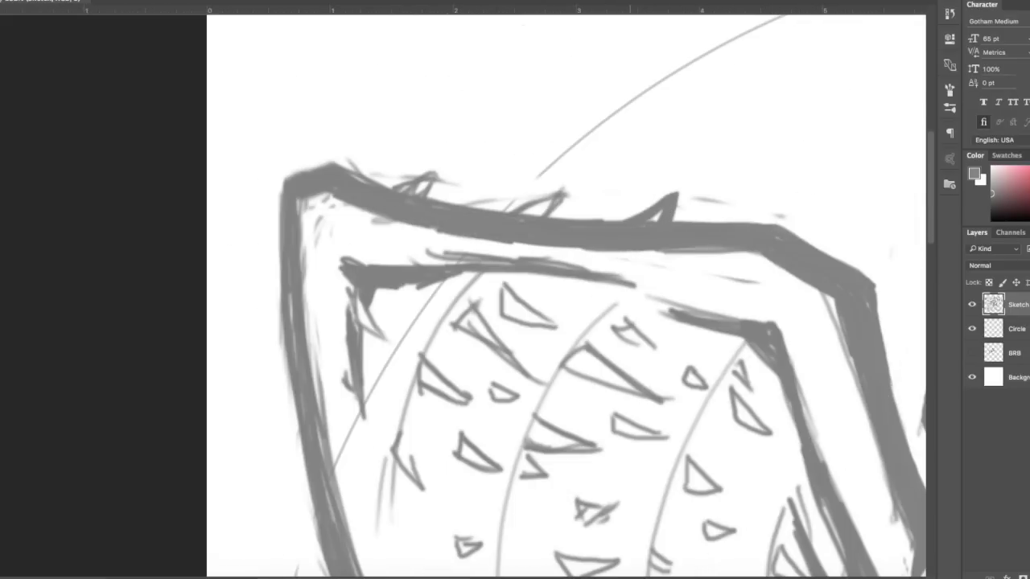
pyautogui.moveTo(491, 215); pyautogui.dragTo(567, 190)
pyautogui.moveTo(388, 190); pyautogui.dragTo(442, 173)
# Thicken the side edges and lower outer outline of the upper-left petal into smooth, heavy lines
pyautogui.scroll(-1, 417, 229)
pyautogui.moveTo(321, 105); pyautogui.dragTo(290, 418)
pyautogui.hscroll(5, 466, 290)
pyautogui.scroll(-4, 467, 289)
pyautogui.moveTo(113, 241)
pyautogui.mouseDown()
pyautogui.moveTo(515, 330)
pyautogui.moveTo(337, 382)
pyautogui.mouseUp()
pyautogui.scroll(-1, 505, 312)
pyautogui.scroll(3, 505, 312)
pyautogui.scroll(1, 466, 290)
pyautogui.moveTo(483, 113)
pyautogui.mouseDown()
pyautogui.moveTo(463, 233)
pyautogui.moveTo(418, 362)
pyautogui.mouseUp()
pyautogui.hscroll(-3, 467, 290)
pyautogui.moveTo(89, 61); pyautogui.dragTo(177, 571)
# Clean up the upper-left petal's inner border into solid, tapered strokes along its upper edge and corners
pyautogui.moveTo(241, 148); pyautogui.dragTo(430, 161)
pyautogui.hscroll(-2, 459, 207)
pyautogui.scroll(1, 460, 207)
pyautogui.moveTo(346, 214); pyautogui.dragTo(552, 217)
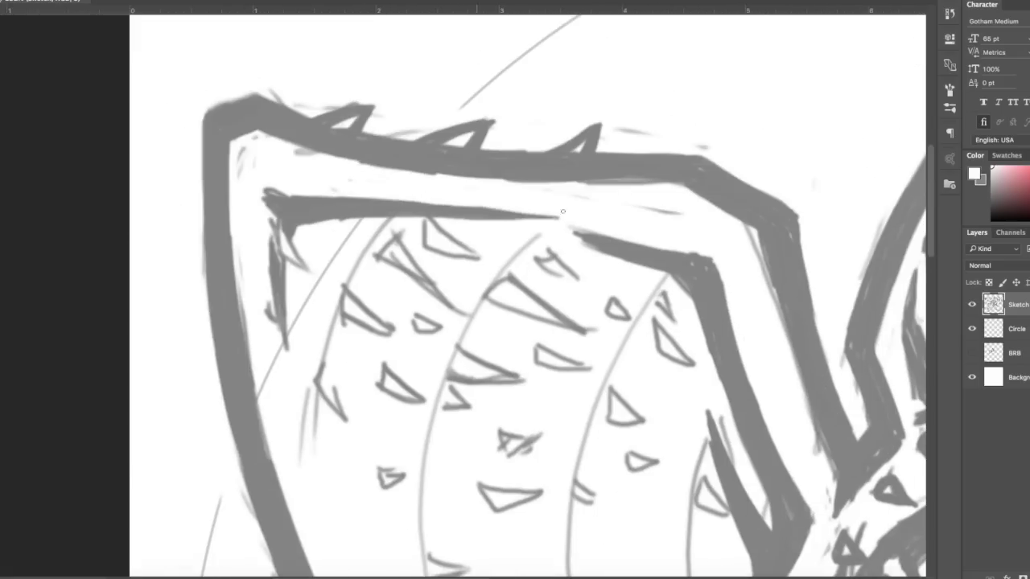
pyautogui.moveTo(719, 261); pyautogui.dragTo(584, 229)
pyautogui.moveTo(266, 194); pyautogui.dragTo(283, 347)
pyautogui.scroll(-4, 273, 321)
pyautogui.hscroll(2, 274, 322)
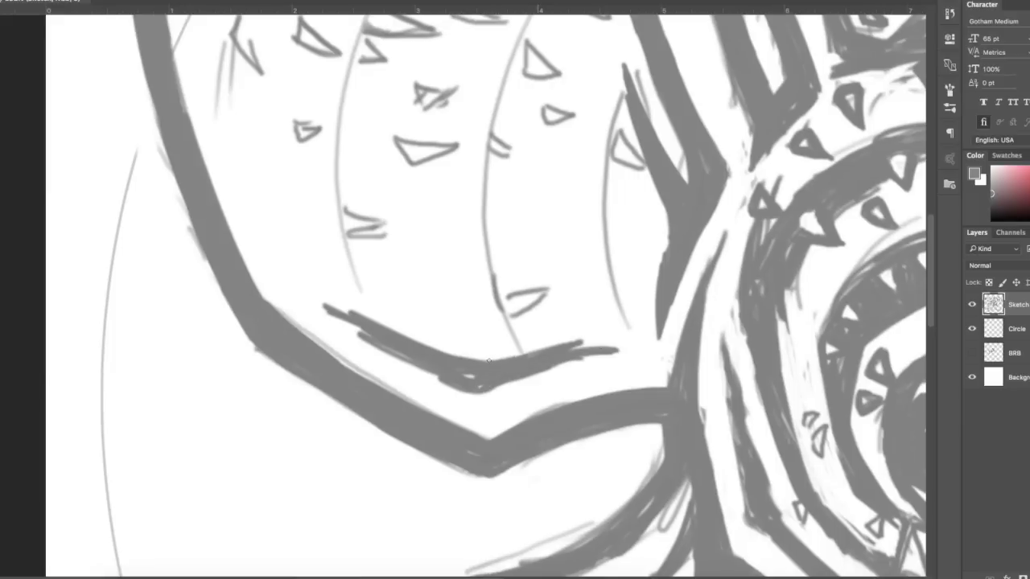
# Redraw the spikes in the outer half of the upper-left petal with thick outlines
pyautogui.scroll(2, 241, 281)
pyautogui.moveTo(195, 227); pyautogui.dragTo(235, 277)
pyautogui.moveTo(214, 146)
pyautogui.mouseDown()
pyautogui.moveTo(285, 195)
pyautogui.moveTo(310, 261)
pyautogui.mouseUp()
pyautogui.moveTo(288, 170); pyautogui.dragTo(328, 194)
pyautogui.moveTo(256, 95); pyautogui.dragTo(346, 161)
pyautogui.moveTo(291, 77); pyautogui.dragTo(362, 114)
pyautogui.moveTo(322, 233)
pyautogui.mouseDown()
pyautogui.moveTo(406, 237)
pyautogui.moveTo(358, 266)
pyautogui.mouseUp()
pyautogui.moveTo(366, 128); pyautogui.dragTo(471, 193)
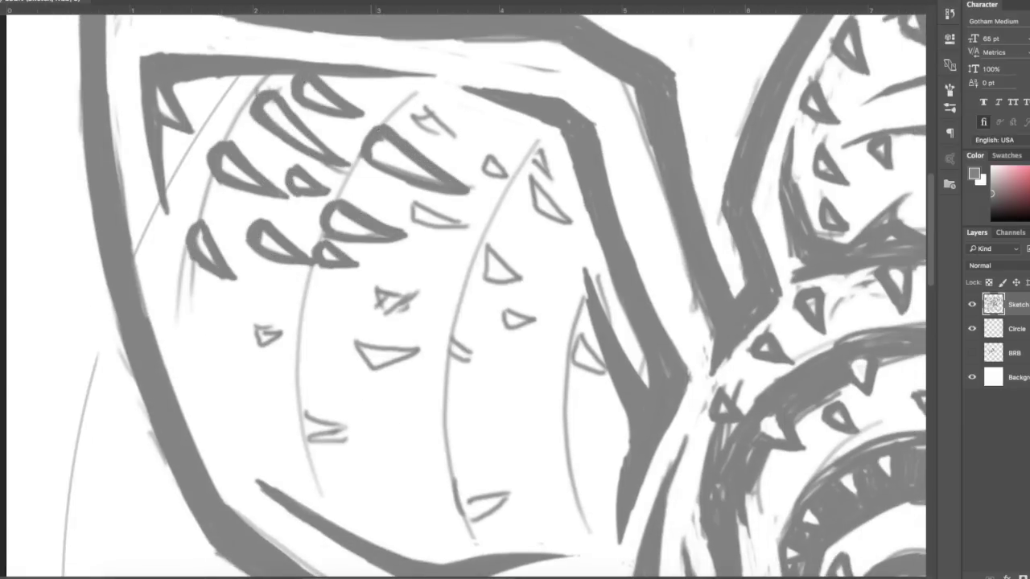
# Bold the spikes near the upper-left petal's inner corner and add small spikes on its upper rim
pyautogui.moveTo(411, 107); pyautogui.dragTo(450, 143)
pyautogui.moveTo(412, 197); pyautogui.dragTo(466, 227)
pyautogui.moveTo(483, 153); pyautogui.dragTo(521, 183)
pyautogui.moveTo(527, 144); pyautogui.dragTo(562, 185)
pyautogui.scroll(3, 402, 281)
pyautogui.moveTo(366, 149); pyautogui.dragTo(402, 178)
pyautogui.scroll(-2, 402, 281)
pyautogui.moveTo(149, 64); pyautogui.dragTo(187, 96)
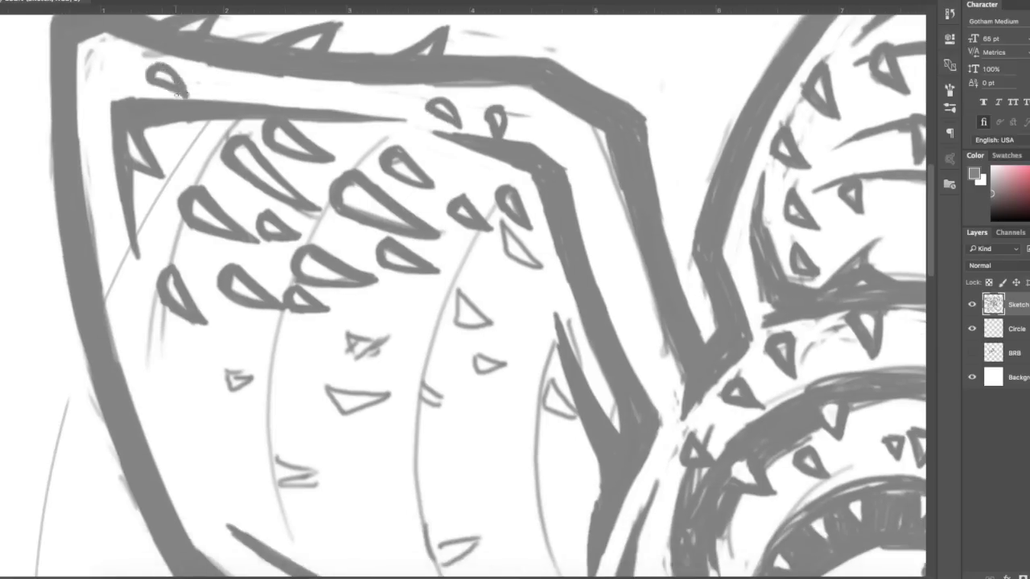
# Bold the remaining spikes in the middle, lower part and mouth-side rim of the upper-left petal
pyautogui.hscroll(5, 185, 94)
pyautogui.scroll(-2, 185, 94)
pyautogui.moveTo(330, 176); pyautogui.dragTo(370, 216)
pyautogui.moveTo(274, 235); pyautogui.dragTo(322, 274)
pyautogui.moveTo(361, 326); pyautogui.dragTo(398, 362)
pyautogui.moveTo(237, 329); pyautogui.dragTo(277, 354)
pyautogui.moveTo(165, 282); pyautogui.dragTo(214, 296)
pyautogui.moveTo(147, 331); pyautogui.dragTo(213, 338)
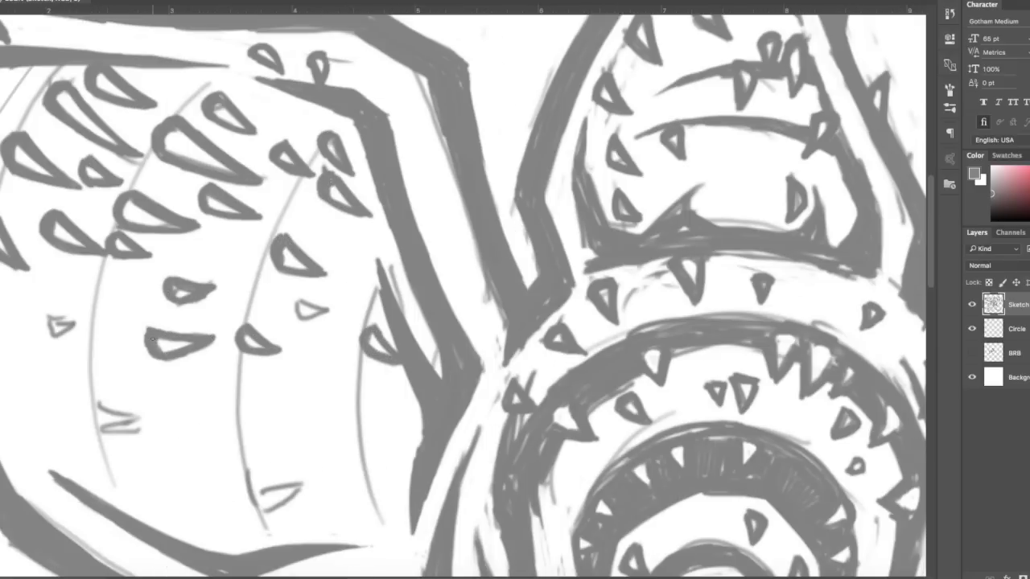
pyautogui.scroll(-2, 152, 339)
pyautogui.moveTo(418, 394); pyautogui.dragTo(467, 427)
pyautogui.scroll(2, 402, 322)
pyautogui.moveTo(378, 185); pyautogui.dragTo(406, 213)
# Thicken the long curved veins of the upper-left petal into bold strokes that taper toward its lower edge
pyautogui.hotkey('ctrl', '0')
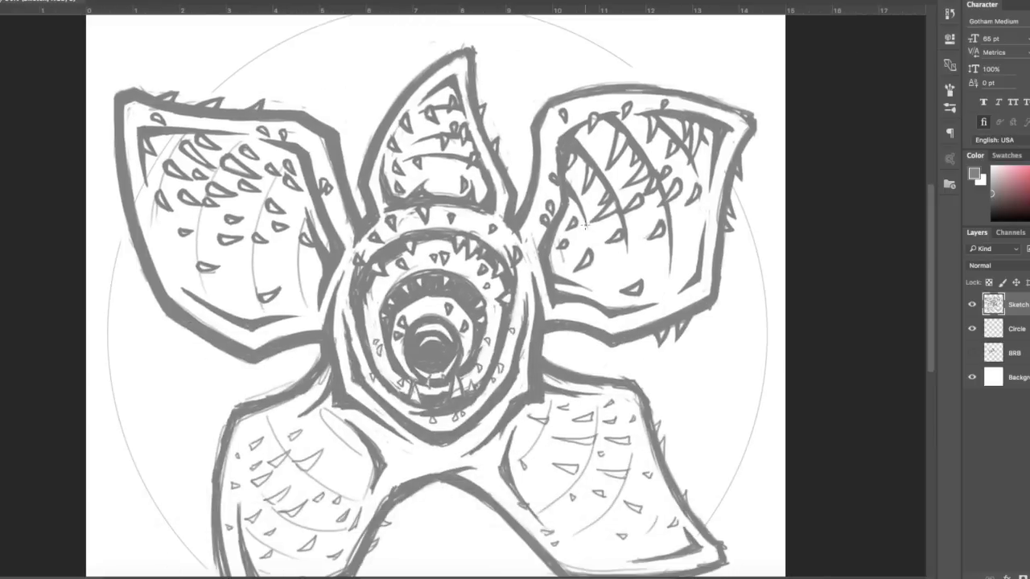
pyautogui.scroll(2, 219, 103)
pyautogui.moveTo(334, 187); pyautogui.dragTo(273, 386)
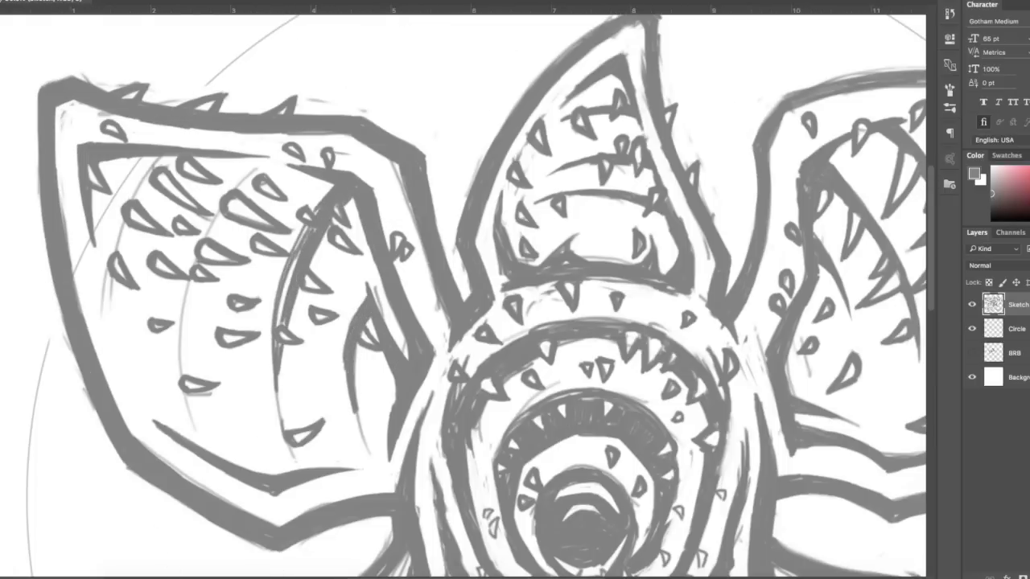
pyautogui.moveTo(178, 336); pyautogui.dragTo(210, 452)
pyautogui.moveTo(216, 216); pyautogui.dragTo(179, 378)
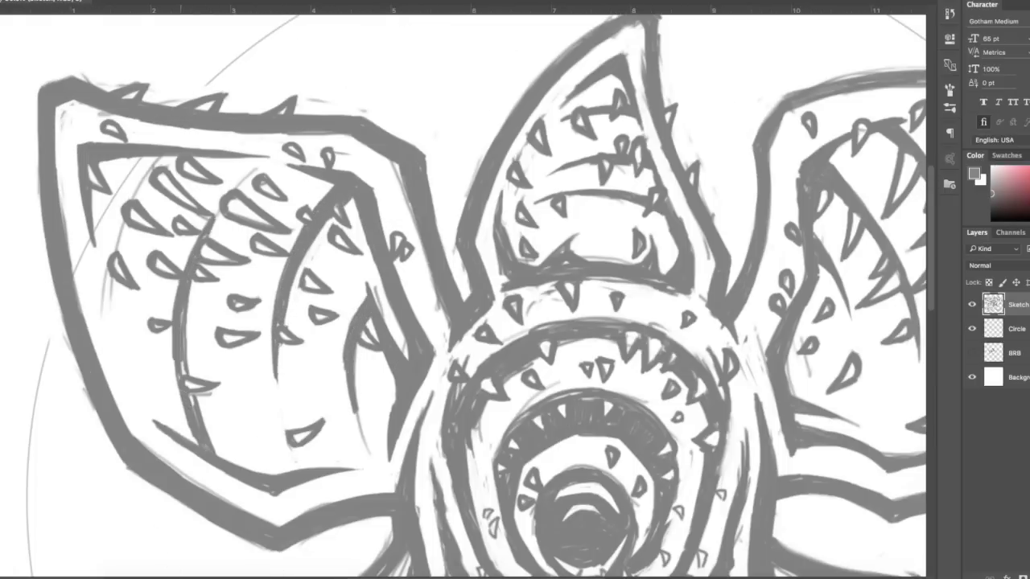
# Select and transform the two lower petals so they swing outward from the mouth, and patch the outline where they meet
pyautogui.moveTo(480, 563); pyautogui.dragTo(342, 279)
pyautogui.hotkey('ctrl', 't')
pyautogui.moveTo(426, 492); pyautogui.dragTo(378, 519)
pyautogui.press('Return')
pyautogui.moveTo(729, 331)
pyautogui.mouseDown()
pyautogui.moveTo(685, 475)
pyautogui.moveTo(667, 475)
pyautogui.mouseUp()
pyautogui.hotkey('ctrl', 't')
pyautogui.hotkey('ctrl', '0')
pyautogui.hotkey('ctrl', '+')
pyautogui.press('Return')
pyautogui.hotkey('ctrl', 'd')
pyautogui.moveTo(415, 354); pyautogui.dragTo(539, 327)
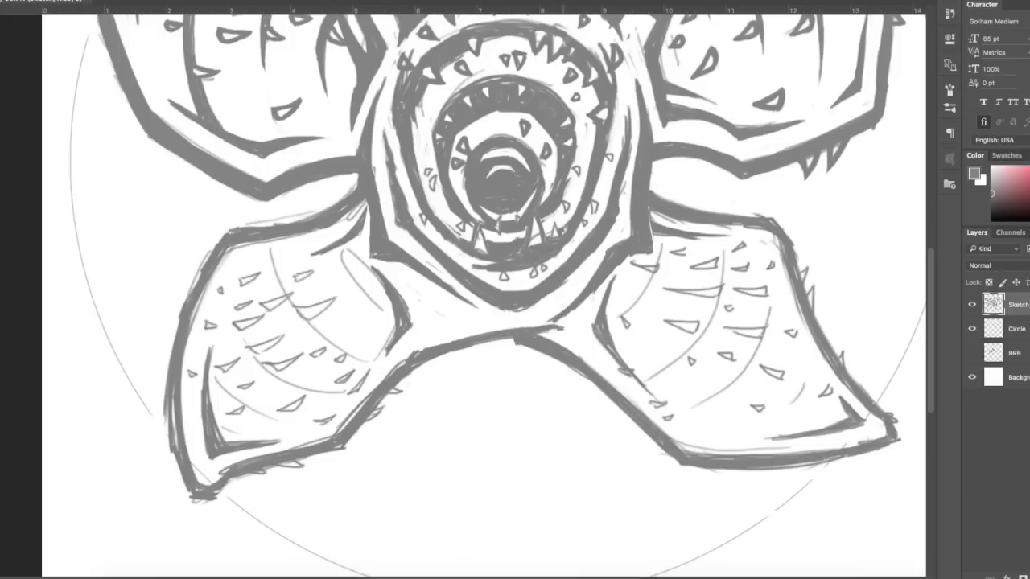
# Bold the outer outline of the lower-left petal into one heavy, even line around its edges and tip
pyautogui.scroll(3, 445, 142)
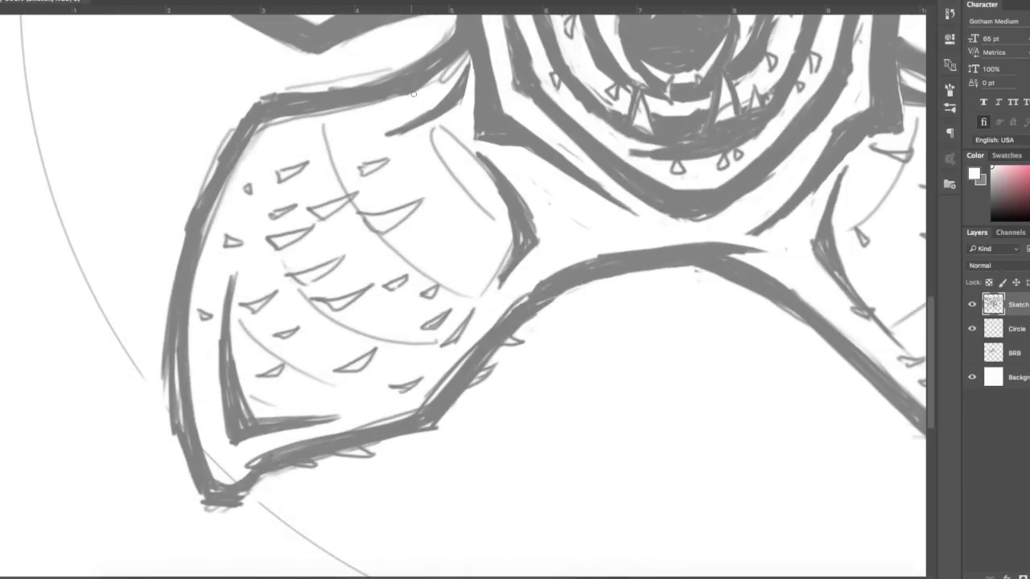
pyautogui.press('x')
pyautogui.scroll(-1, 445, 143)
pyautogui.scroll(5, 242, 165)
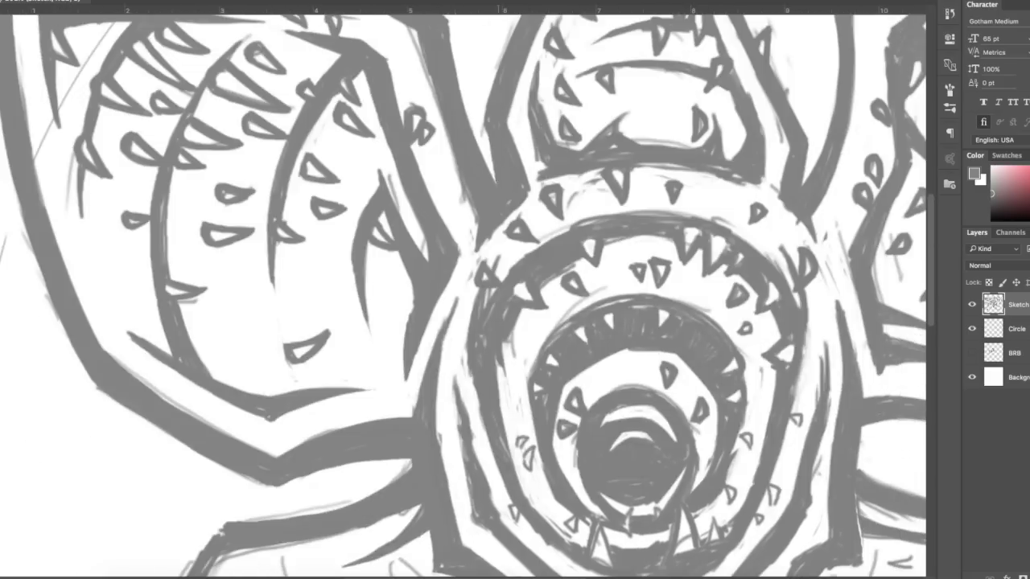
pyautogui.scroll(-6, 242, 165)
pyautogui.moveTo(246, 100)
pyautogui.mouseDown()
pyautogui.moveTo(182, 508)
pyautogui.moveTo(171, 370)
pyautogui.mouseUp()
pyautogui.scroll(-1, 171, 370)
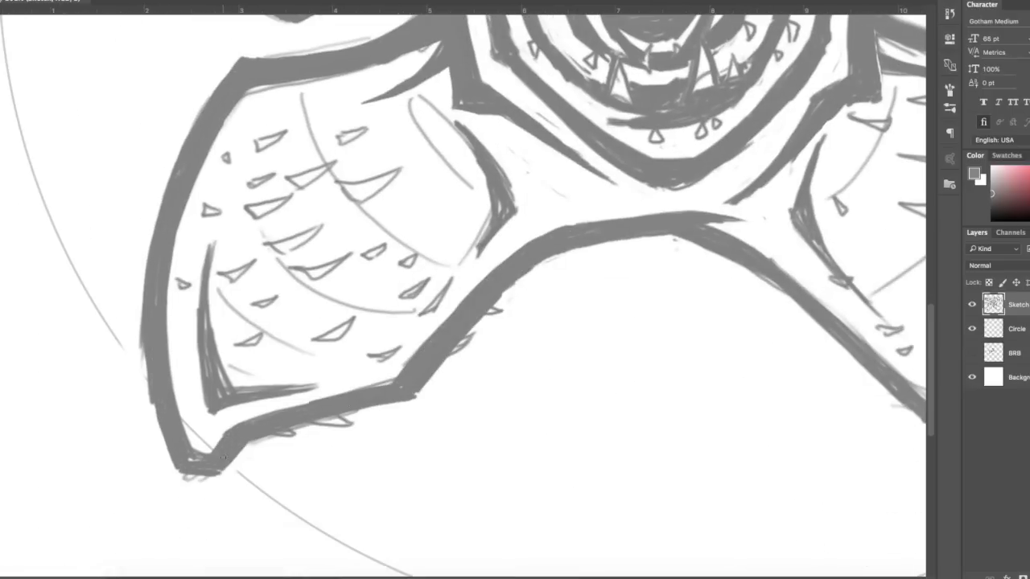
pyautogui.moveTo(232, 453); pyautogui.dragTo(197, 462)
# Clean up the lower-left petal's inner border into solid, tapered strokes at its corners and along the mouth side
pyautogui.scroll(2, 483, 290)
pyautogui.moveTo(241, 164); pyautogui.dragTo(368, 107)
pyautogui.moveTo(158, 273); pyautogui.dragTo(297, 426)
pyautogui.moveTo(378, 361); pyautogui.dragTo(465, 259)
pyautogui.moveTo(414, 177); pyautogui.dragTo(491, 261)
pyautogui.scroll(2, 483, 242)
pyautogui.hscroll(3, 483, 241)
pyautogui.hscroll(-2, 482, 241)
pyautogui.moveTo(366, 238); pyautogui.dragTo(421, 283)
pyautogui.hotkey('ctrl', 'z')
pyautogui.hotkey('ctrl', 'z')
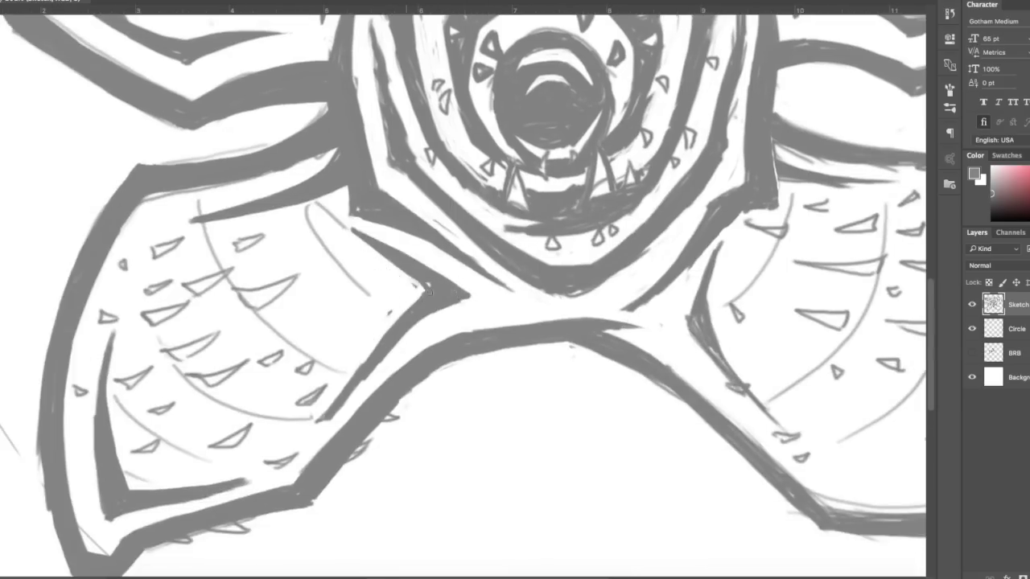
# Redraw the spikes inside the lower-left petal and along its lower rim with thick outlines
pyautogui.scroll(-2, 195, 268)
pyautogui.hscroll(-2, 196, 269)
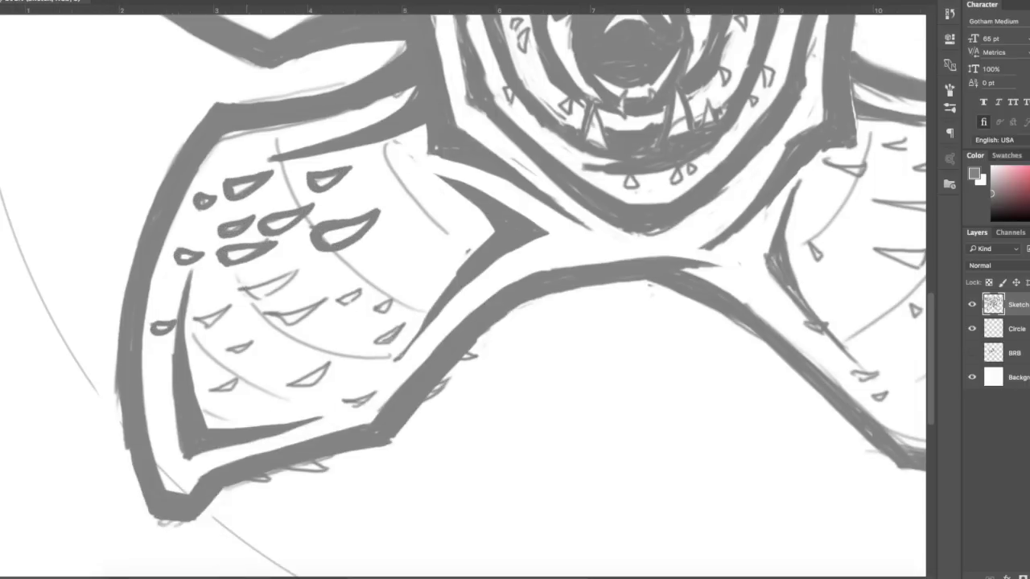
pyautogui.moveTo(304, 266); pyautogui.dragTo(242, 297)
pyautogui.moveTo(233, 305); pyautogui.dragTo(197, 328)
pyautogui.moveTo(385, 300); pyautogui.dragTo(374, 312)
pyautogui.moveTo(330, 361); pyautogui.dragTo(289, 390)
pyautogui.moveTo(402, 328); pyautogui.dragTo(397, 336)
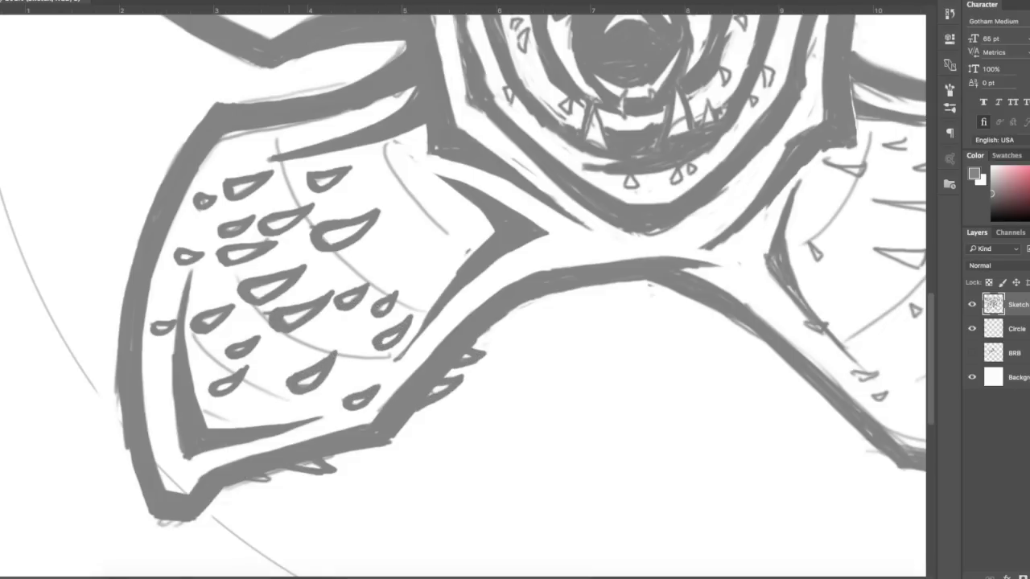
pyautogui.moveTo(330, 465); pyautogui.dragTo(241, 484)
# Thicken the curved veins of the lower-left petal into bold, tapered strokes
pyautogui.hscroll(4, 466, 289)
pyautogui.scroll(1, 466, 290)
pyautogui.scroll(-1, 467, 290)
pyautogui.moveTo(140, 181); pyautogui.dragTo(183, 261)
pyautogui.moveTo(195, 270); pyautogui.dragTo(274, 315)
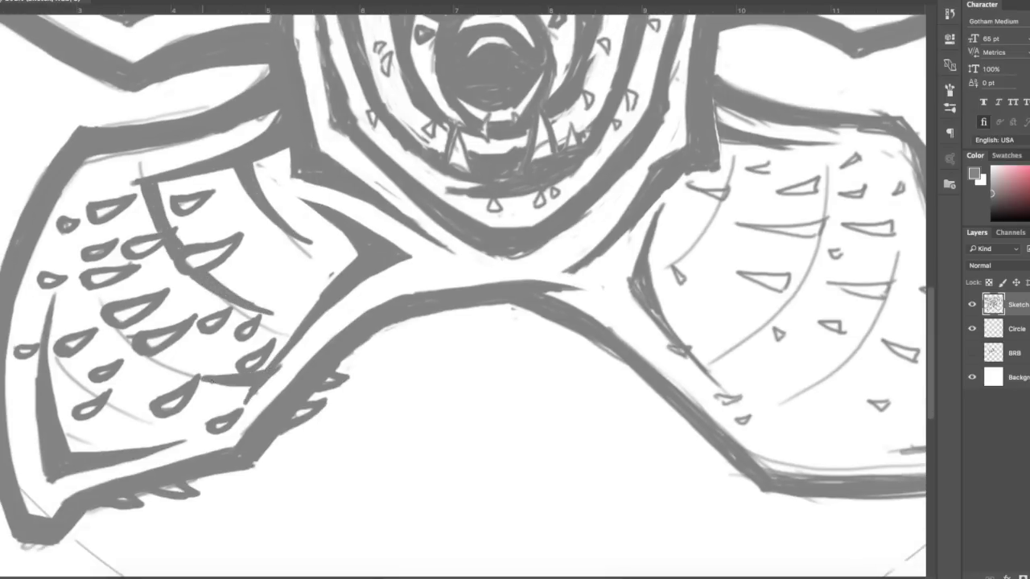
pyautogui.moveTo(239, 384); pyautogui.dragTo(92, 291)
pyautogui.moveTo(60, 365); pyautogui.dragTo(96, 401)
# Bold the small teeth around the lower half of the mouth and add short tapered strokes between its rings
pyautogui.scroll(-3, 590, 248)
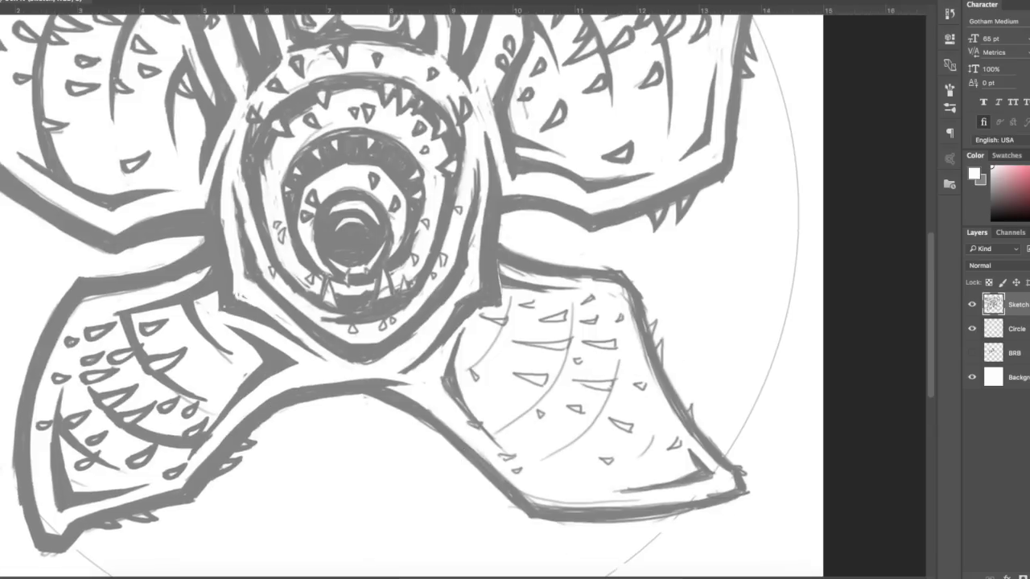
pyautogui.scroll(3, 429, 320)
pyautogui.scroll(-2, 427, 258)
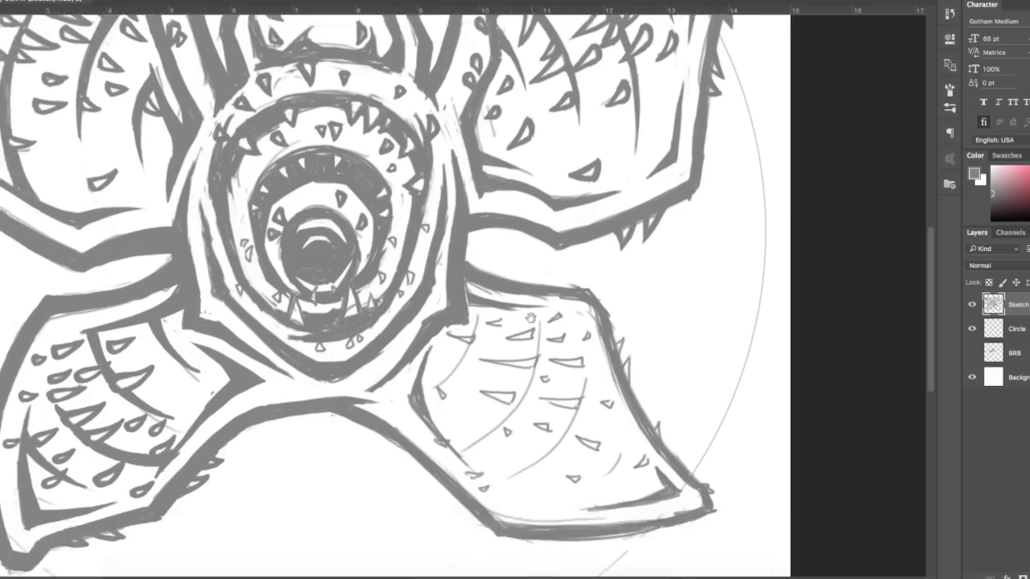
pyautogui.scroll(3, 449, 278)
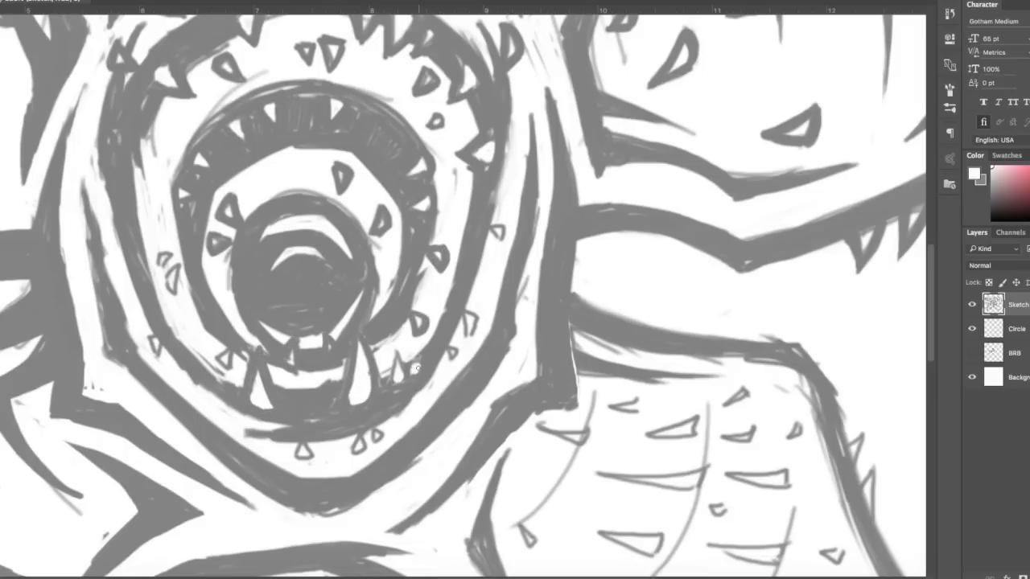
pyautogui.moveTo(402, 348); pyautogui.dragTo(394, 384)
pyautogui.moveTo(417, 367); pyautogui.dragTo(436, 399)
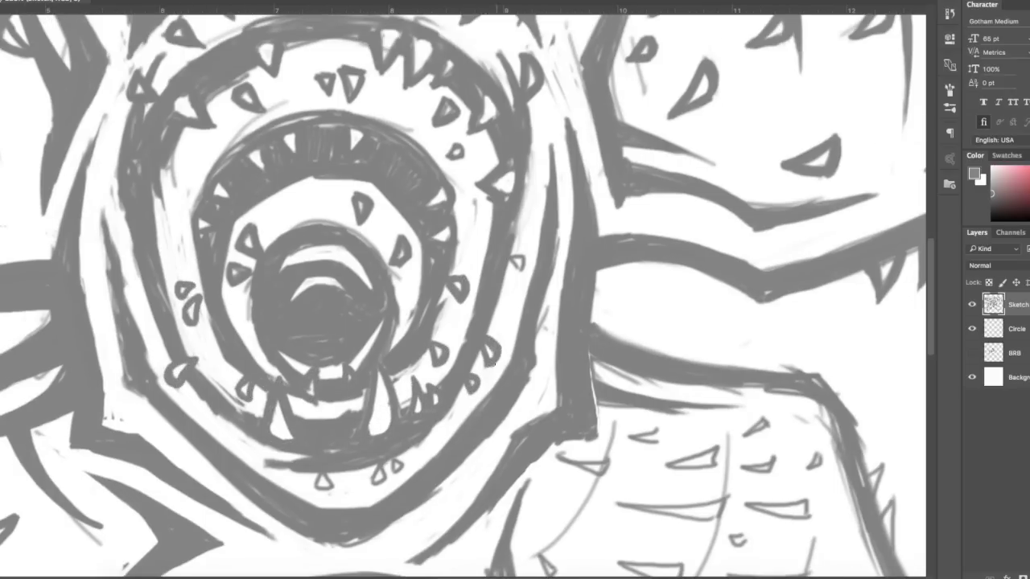
pyautogui.moveTo(226, 402); pyautogui.dragTo(256, 388)
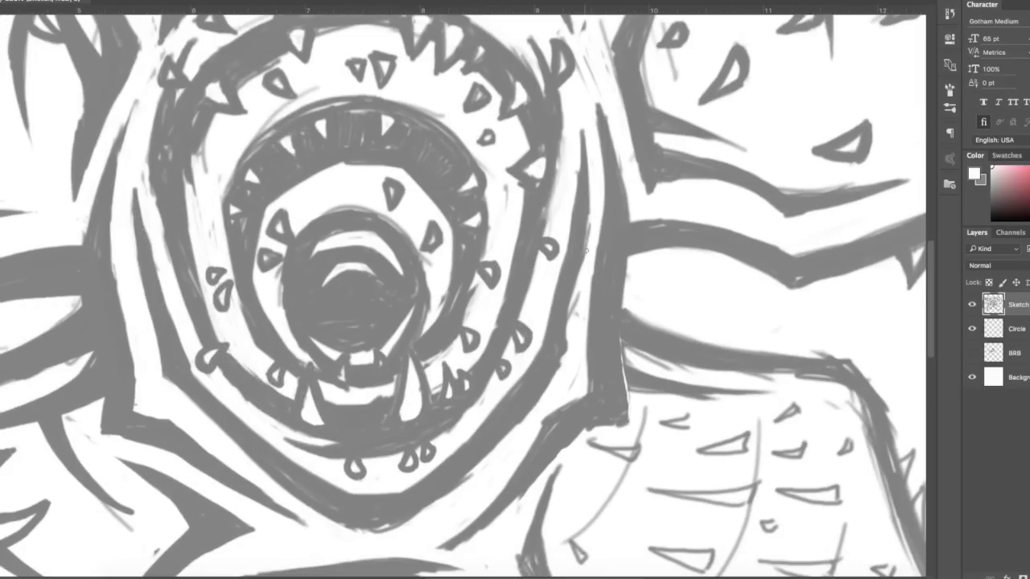
pyautogui.scroll(2, 394, 527)
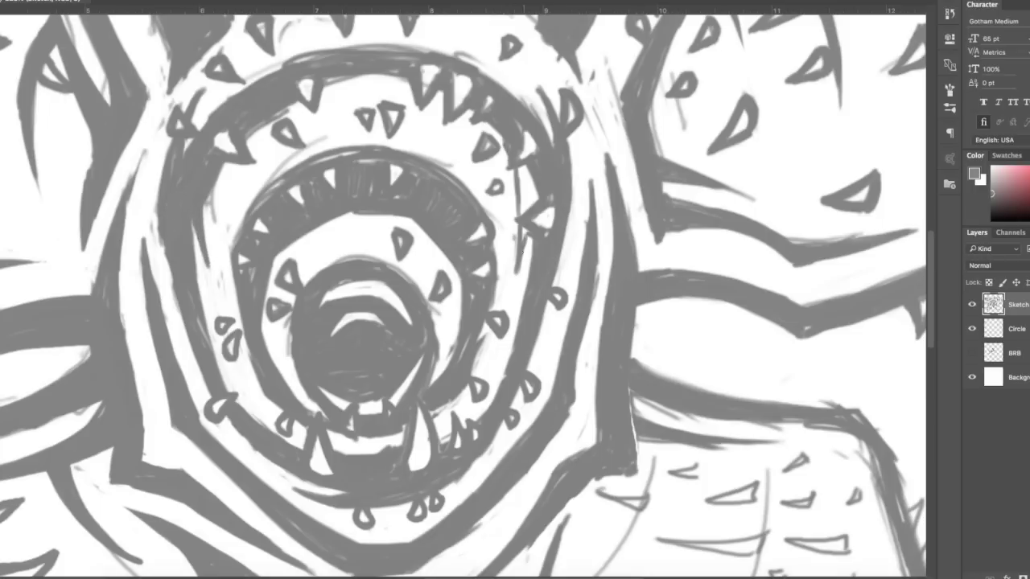
pyautogui.moveTo(515, 280); pyautogui.dragTo(676, 264)
# Solidify the contour below the mouth and fill the lower-right petal's inner-border corner nearest the mouth
pyautogui.scroll(-3, 505, 219)
pyautogui.hscroll(3, 505, 219)
pyautogui.hscroll(-10, 622, 191)
pyautogui.hscroll(8, 449, 264)
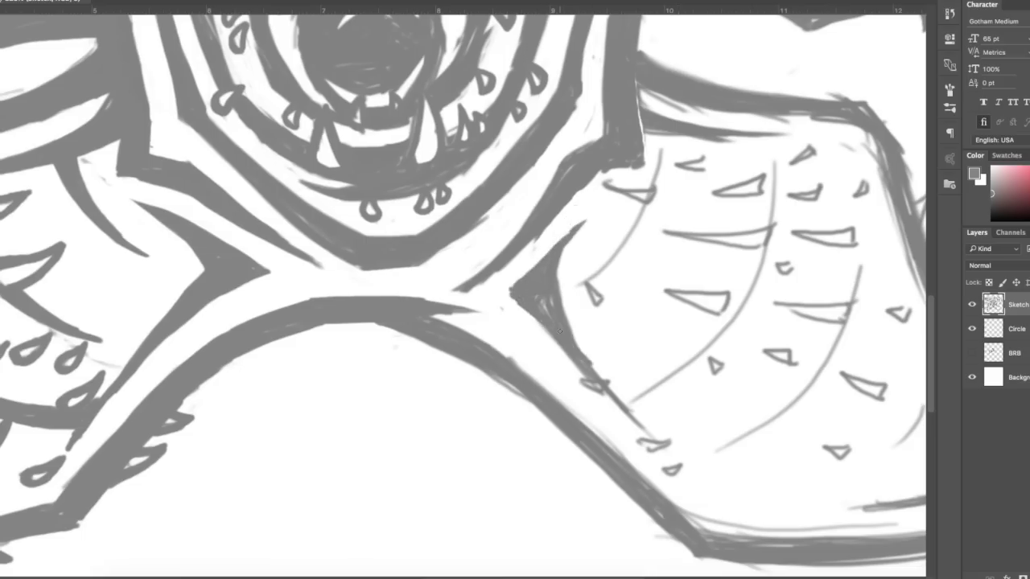
# Bold the outer outline of the lower-right petal along its outer side, tip and lower edge
pyautogui.hscroll(8, 463, 292)
pyautogui.scroll(6, 464, 291)
pyautogui.hscroll(-3, 463, 291)
pyautogui.scroll(-6, 463, 291)
pyautogui.hscroll(5, 463, 291)
pyautogui.moveTo(515, 105)
pyautogui.mouseDown()
pyautogui.moveTo(543, 152)
pyautogui.moveTo(619, 394)
pyautogui.mouseUp()
pyautogui.scroll(-2, 463, 291)
pyautogui.hscroll(2, 463, 291)
pyautogui.moveTo(583, 346)
pyautogui.mouseDown()
pyautogui.moveTo(635, 387)
pyautogui.moveTo(257, 481)
pyautogui.mouseUp()
pyautogui.moveTo(563, 318); pyautogui.dragTo(619, 366)
pyautogui.moveTo(648, 435); pyautogui.dragTo(434, 481)
pyautogui.hscroll(-5, 463, 291)
pyautogui.scroll(-2, 463, 291)
pyautogui.moveTo(453, 402)
pyautogui.mouseDown()
pyautogui.moveTo(321, 285)
pyautogui.moveTo(169, 211)
pyautogui.mouseUp()
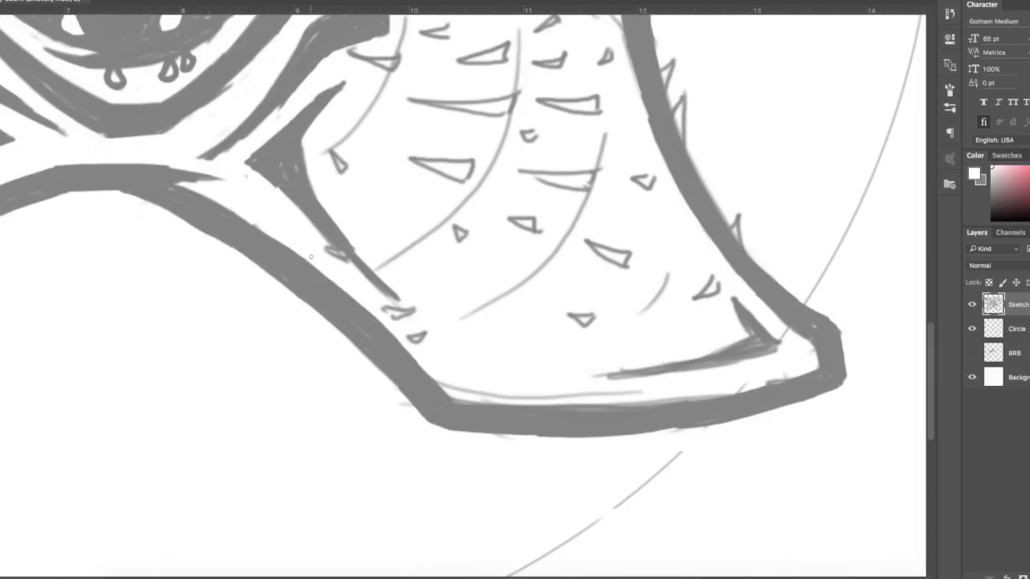
# Redraw the spikes throughout the lower-right petal with thick outlines
pyautogui.hscroll(-5, 463, 291)
pyautogui.scroll(3, 464, 291)
pyautogui.moveTo(435, 143); pyautogui.dragTo(439, 187)
pyautogui.moveTo(443, 199)
pyautogui.mouseDown()
pyautogui.moveTo(430, 257)
pyautogui.moveTo(382, 278)
pyautogui.mouseUp()
pyautogui.moveTo(402, 299); pyautogui.dragTo(378, 334)
pyautogui.moveTo(498, 221); pyautogui.dragTo(441, 314)
pyautogui.moveTo(475, 159); pyautogui.dragTo(473, 184)
pyautogui.moveTo(496, 111); pyautogui.dragTo(496, 136)
pyautogui.moveTo(543, 144); pyautogui.dragTo(503, 205)
pyautogui.moveTo(603, 181); pyautogui.dragTo(549, 251)
pyautogui.moveTo(537, 212); pyautogui.dragTo(522, 235)
pyautogui.moveTo(620, 256); pyautogui.dragTo(489, 342)
pyautogui.moveTo(479, 398); pyautogui.dragTo(446, 410)
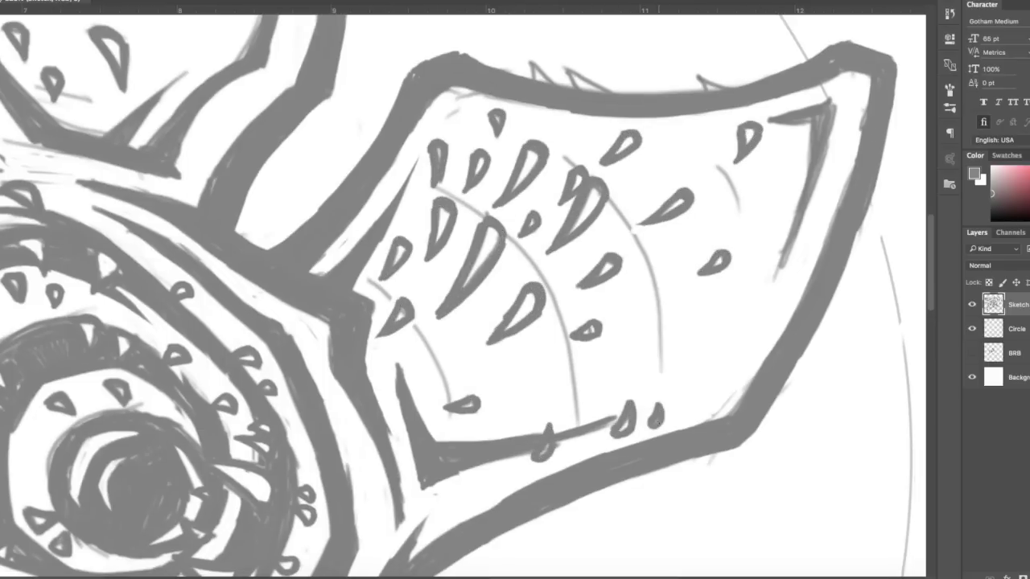
# Thicken the two veins nearest the mouth in the lower-right petal into tapered strokes
pyautogui.scroll(-5, 463, 291)
pyautogui.scroll(5, 463, 291)
pyautogui.moveTo(336, 297); pyautogui.dragTo(422, 414)
pyautogui.moveTo(372, 312); pyautogui.dragTo(330, 333)
pyautogui.moveTo(515, 309); pyautogui.dragTo(547, 454)
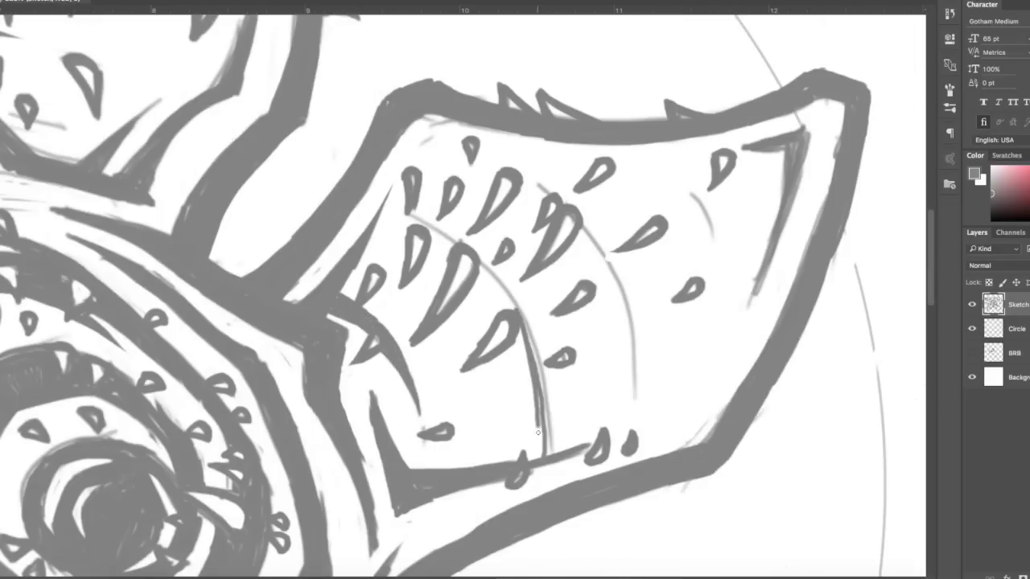
pyautogui.moveTo(458, 245); pyautogui.dragTo(551, 455)
# Draw a tapered inner border along the lower-right petal's outer side and tip, and thicken its two remaining veins
pyautogui.moveTo(481, 159); pyautogui.dragTo(686, 155)
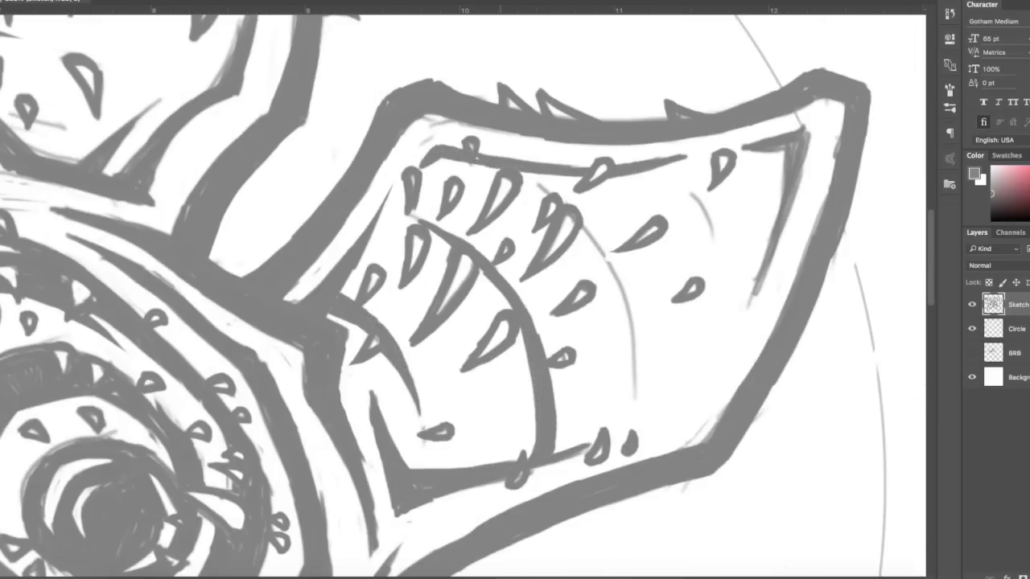
pyautogui.moveTo(537, 175); pyautogui.dragTo(636, 390)
pyautogui.moveTo(660, 163); pyautogui.dragTo(708, 259)
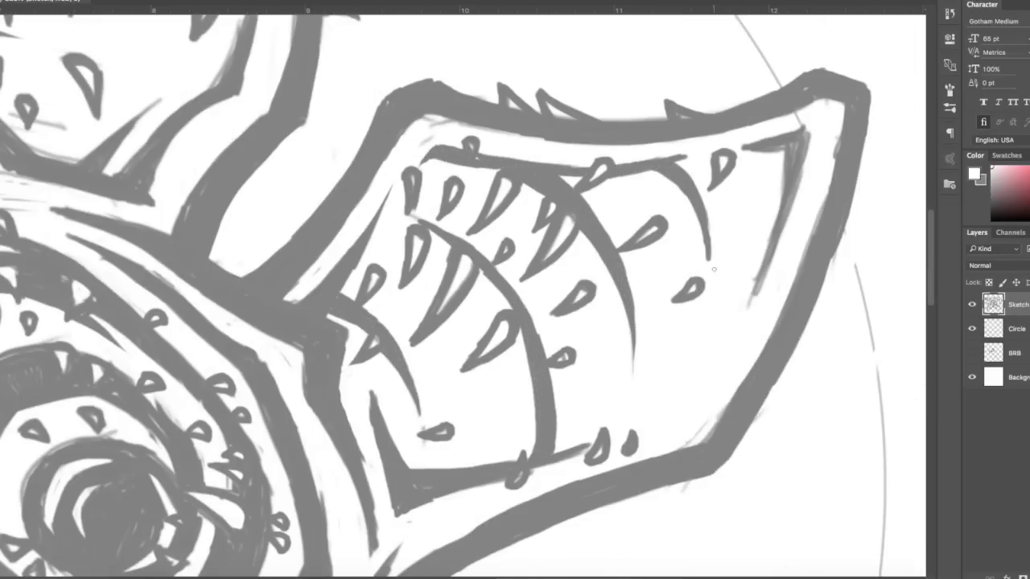
pyautogui.moveTo(784, 148); pyautogui.dragTo(714, 374)
# Bold the spikes on the lower-right petal's outer rim and tidy the rough edges around them
pyautogui.press('x')
pyautogui.scroll(-3, 501, 232)
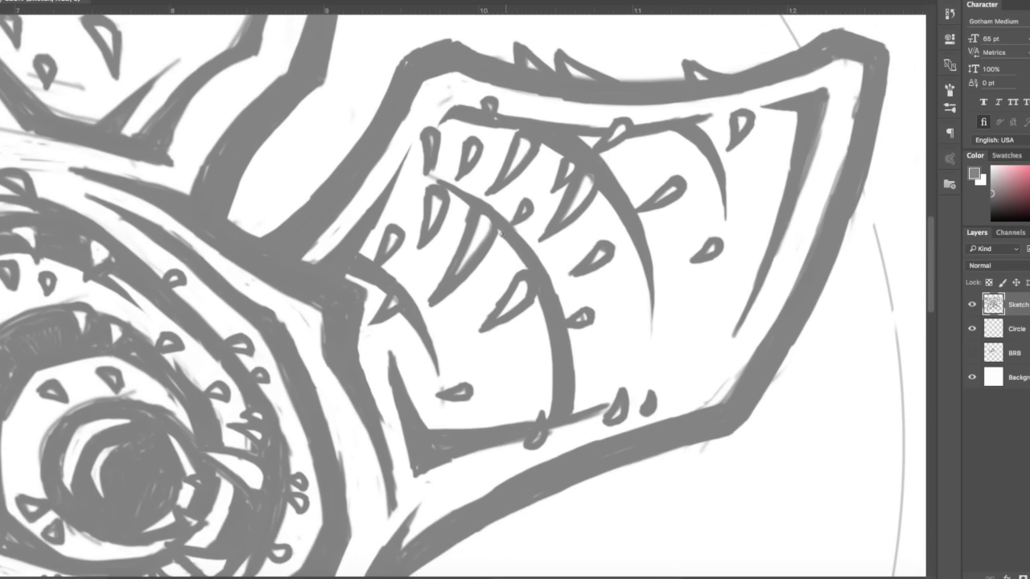
pyautogui.press('x')
pyautogui.scroll(-5, 680, 284)
pyautogui.scroll(4, 680, 284)
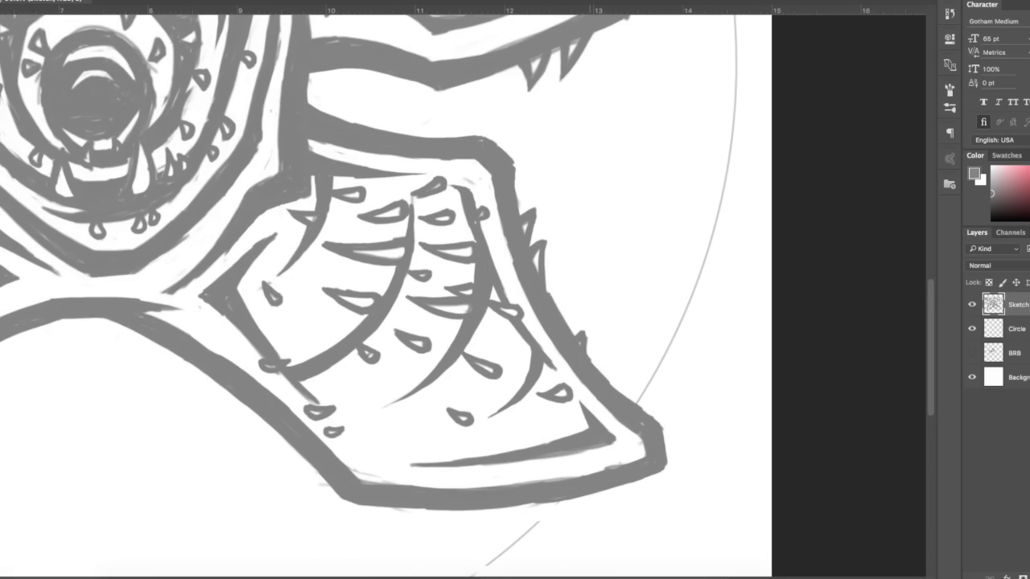
pyautogui.hscroll(-5, 493, 287)
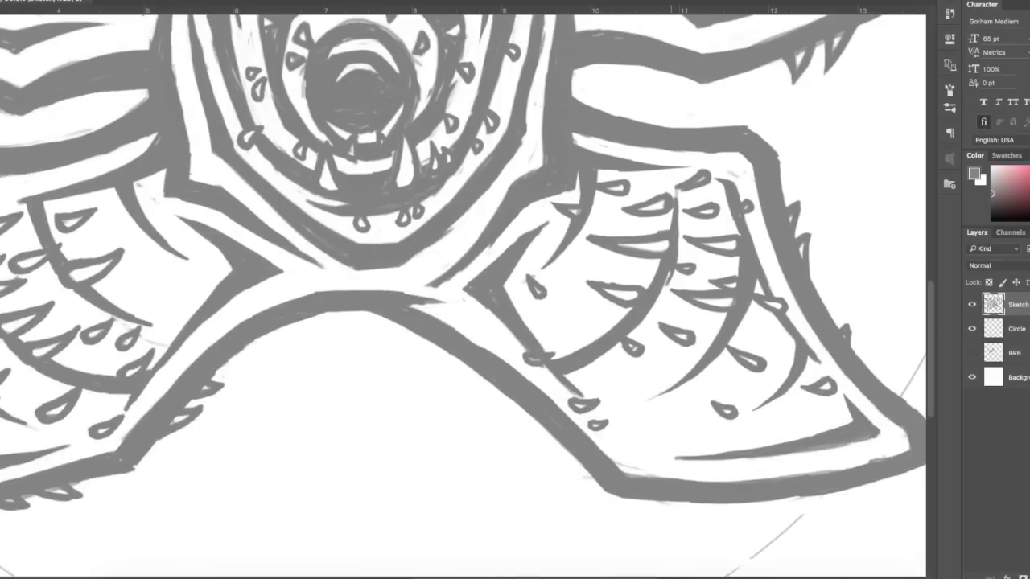
pyautogui.hscroll(-2, 463, 276)
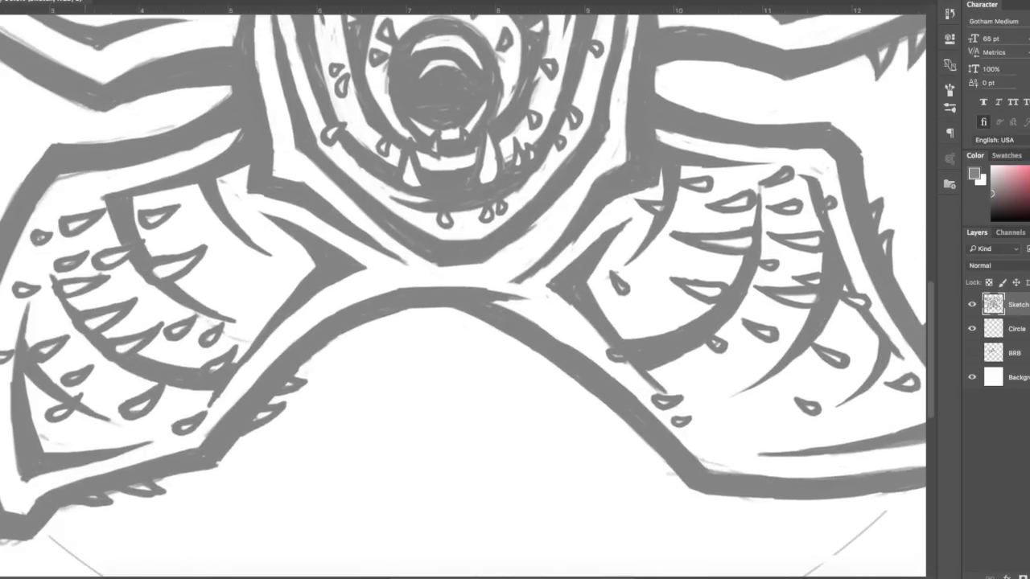
# Clean up the top-center petal's heavy outline and fill in its veins and lower inner border
pyautogui.scroll(-4, 463, 288)
pyautogui.scroll(3, 441, 109)
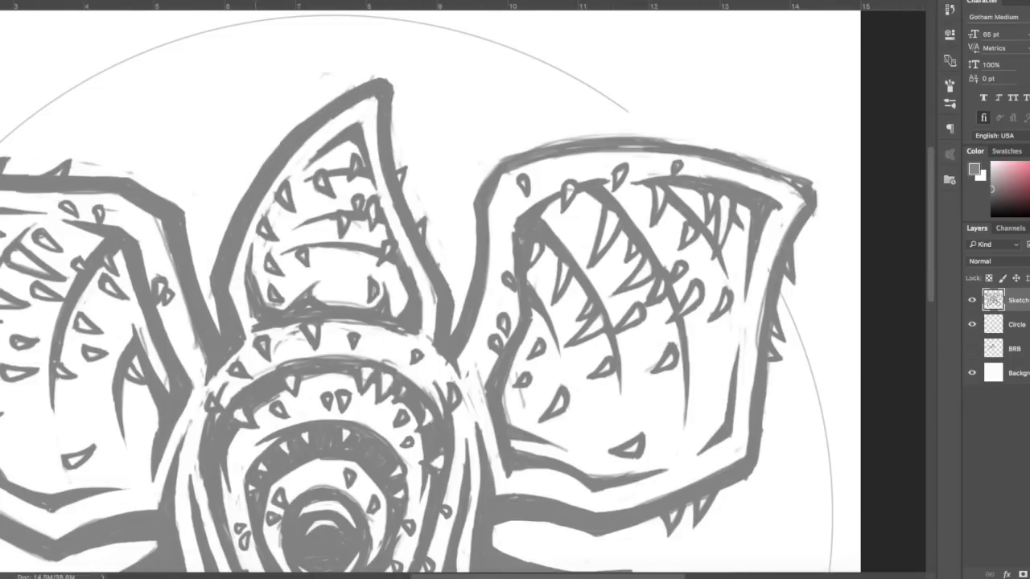
pyautogui.scroll(2, 322, 241)
pyautogui.scroll(2, 322, 241)
pyautogui.hscroll(-1, 322, 241)
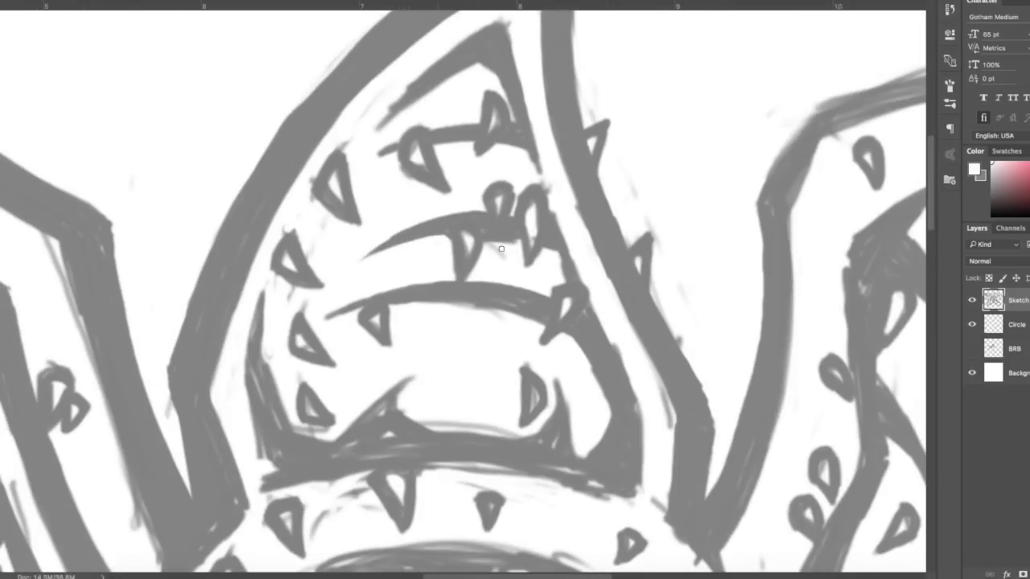
pyautogui.scroll(1, 362, 201)
pyautogui.scroll(-4, 463, 289)
pyautogui.hscroll(1, 463, 290)
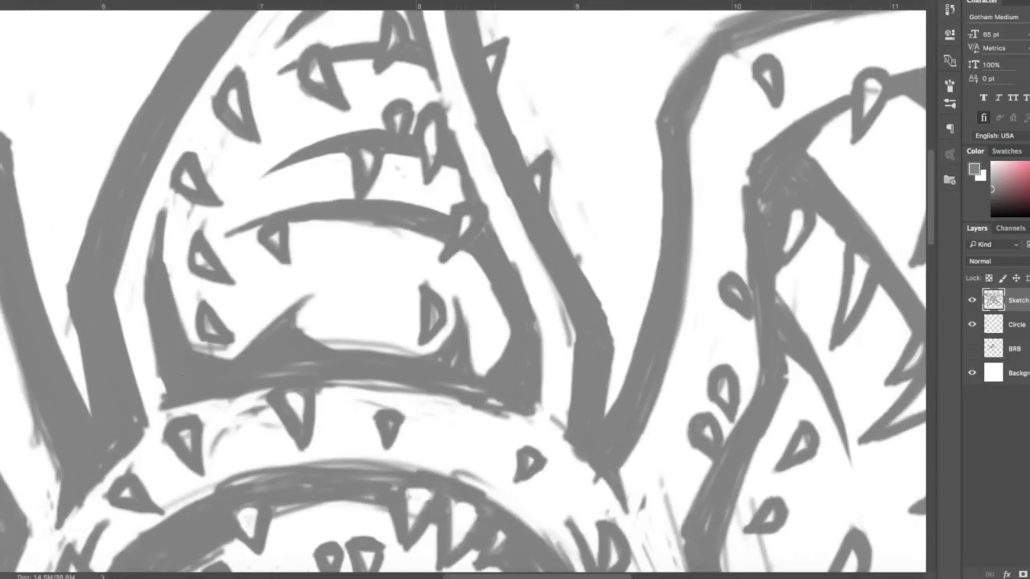
# Add short tapered accent strokes at the inner corners of the upper-left and upper-right petals beside the mouth
pyautogui.scroll(-6, 612, 350)
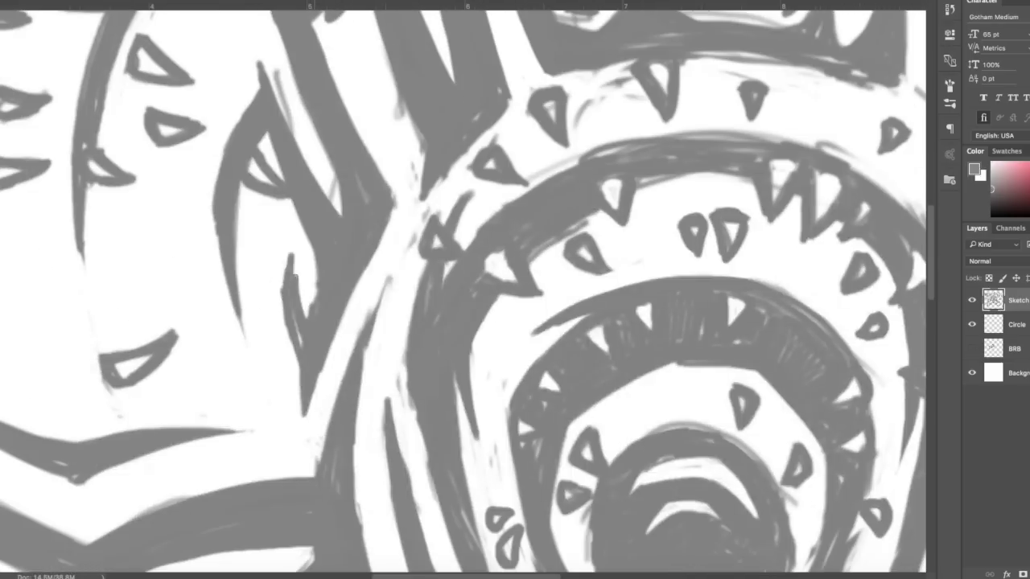
pyautogui.scroll(-4, 612, 350)
pyautogui.scroll(3, 611, 350)
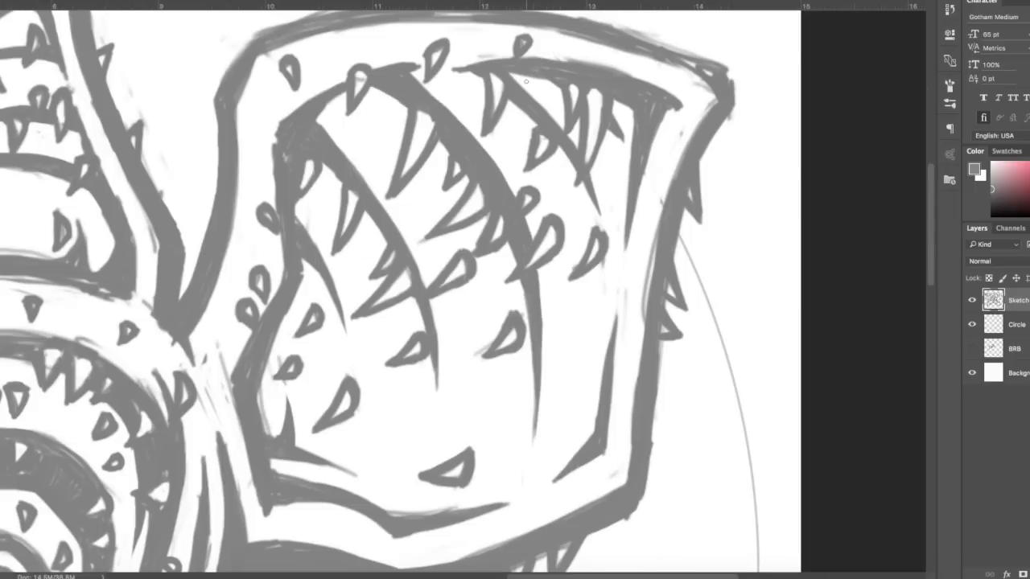
pyautogui.scroll(2, 341, 307)
pyautogui.hscroll(1, 341, 307)
pyautogui.scroll(-4, 565, 215)
# Solidify the upper arch of the mouth's outer ring and clean up the top-center petal's base and tip
pyautogui.hscroll(-7, 564, 216)
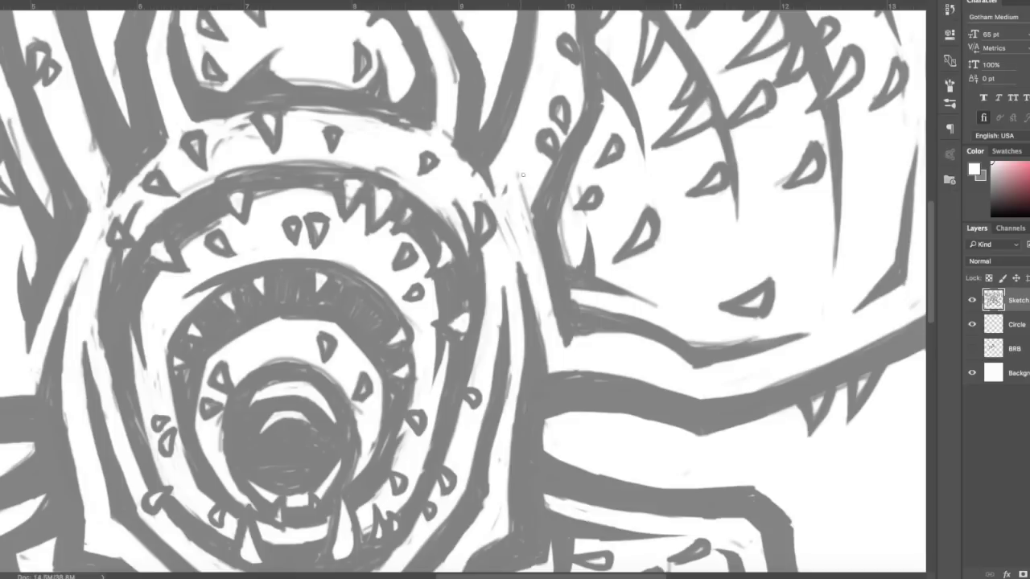
pyautogui.hscroll(-4, 450, 101)
pyautogui.scroll(1, 451, 101)
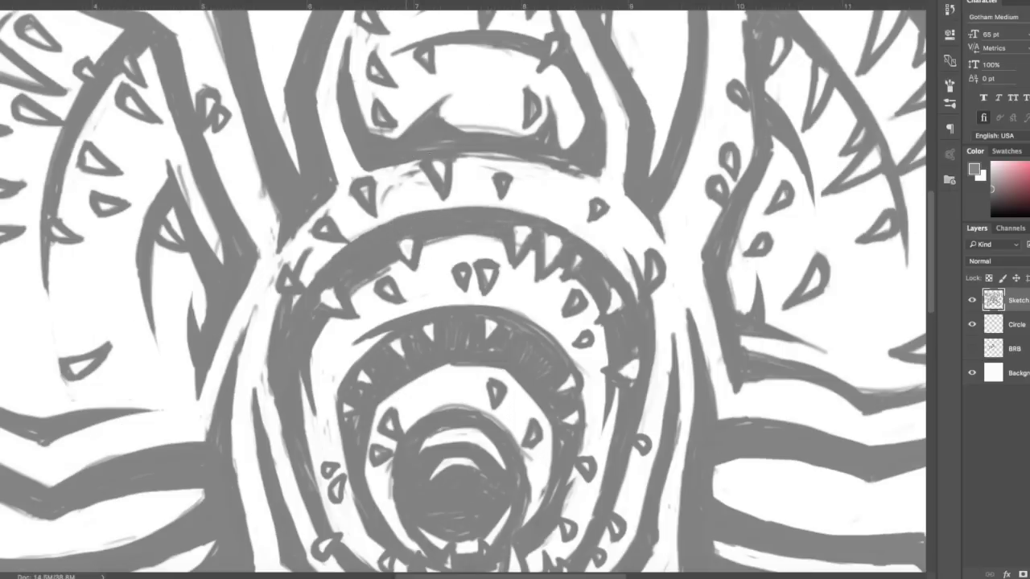
pyautogui.press('x')
pyautogui.scroll(5, 567, 264)
pyautogui.hscroll(1, 567, 264)
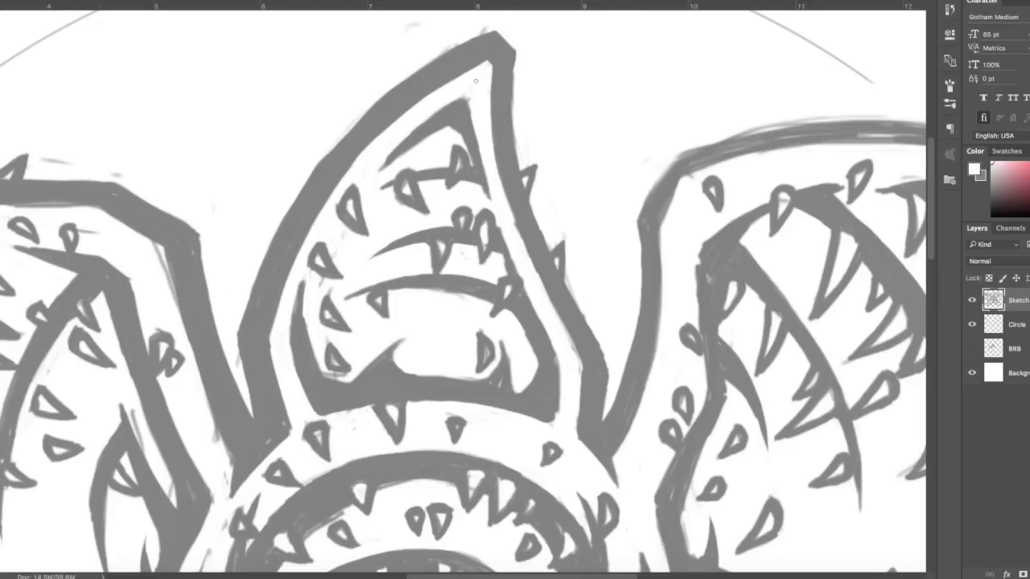
# Touch up the upper-left petal's veins and the rough edges of its heavy outline
pyautogui.scroll(-3, 475, 81)
pyautogui.hscroll(-2, 475, 80)
pyautogui.hscroll(-5, 292, 310)
pyautogui.press('x')
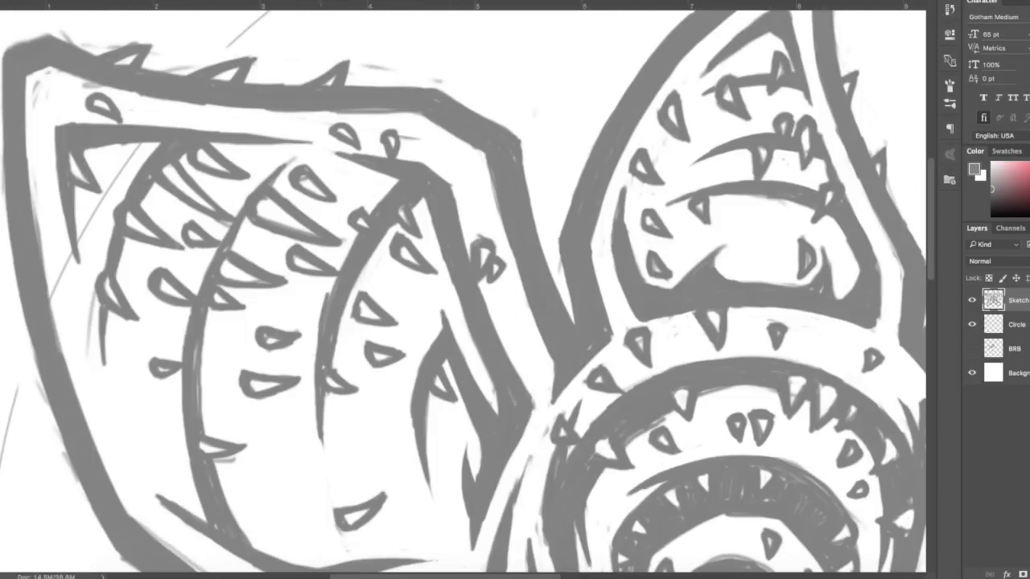
pyautogui.scroll(-2, 463, 287)
pyautogui.hscroll(-1, 464, 286)
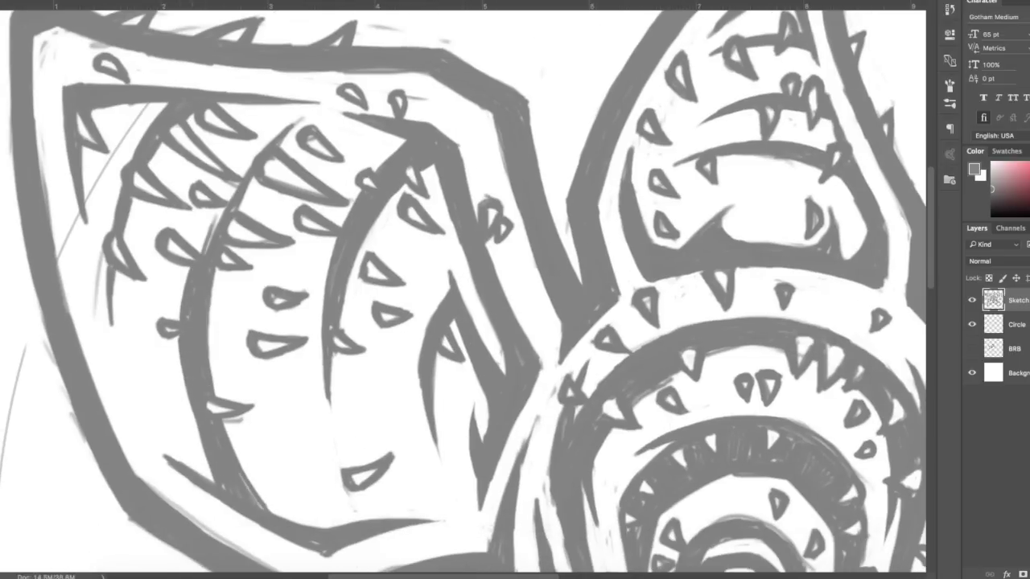
pyautogui.scroll(-10, 464, 286)
pyautogui.hscroll(4, 464, 287)
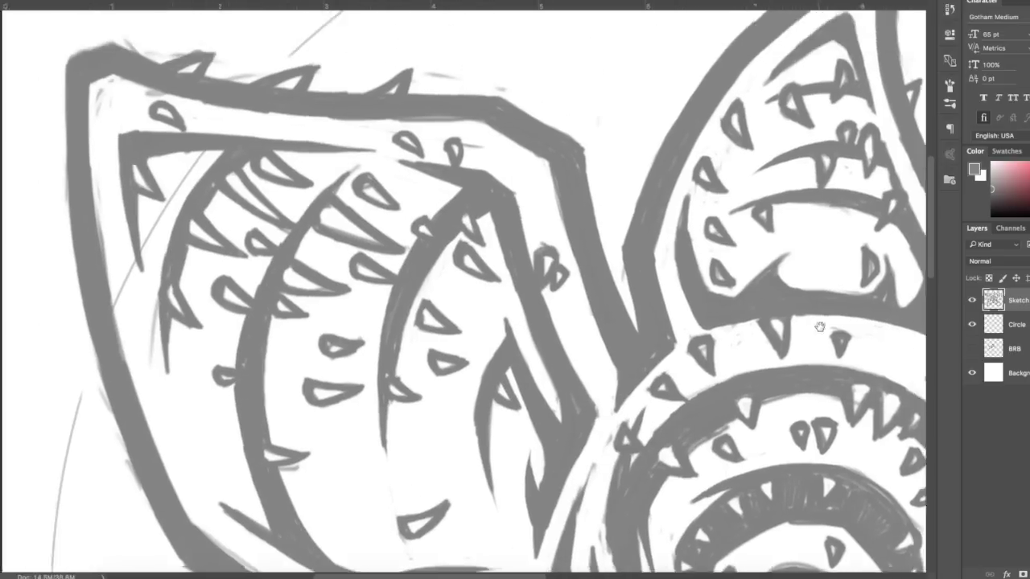
pyautogui.moveTo(405, 311); pyautogui.dragTo(412, 295)
pyautogui.hscroll(-1, 404, 311)
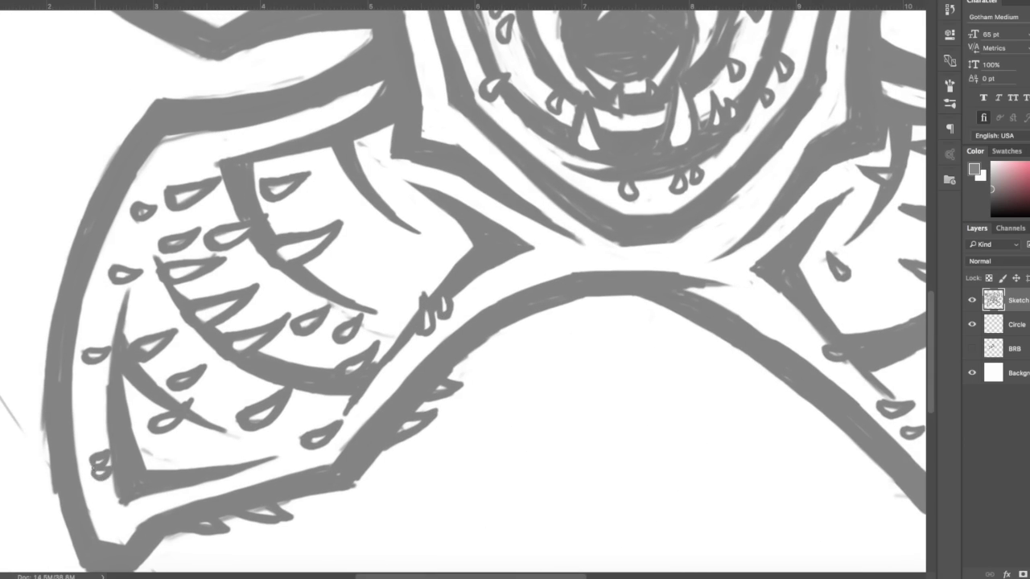
# Draw a tapered curved vein just above the lower inner border of the top-center petal
pyautogui.scroll(10, 463, 287)
pyautogui.hscroll(6, 463, 286)
pyautogui.moveTo(386, 257); pyautogui.dragTo(240, 275)
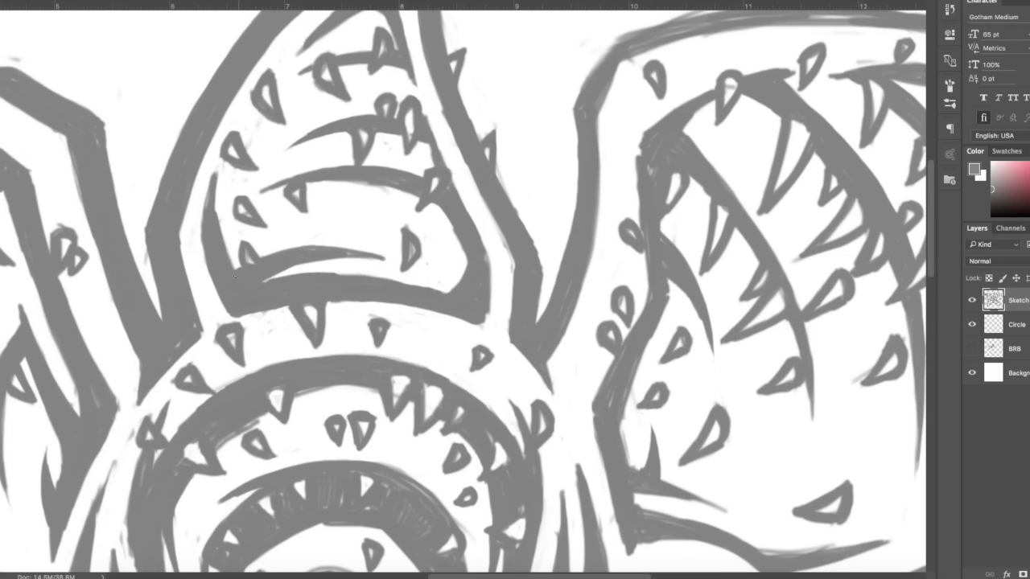
pyautogui.scroll(-2, 572, 265)
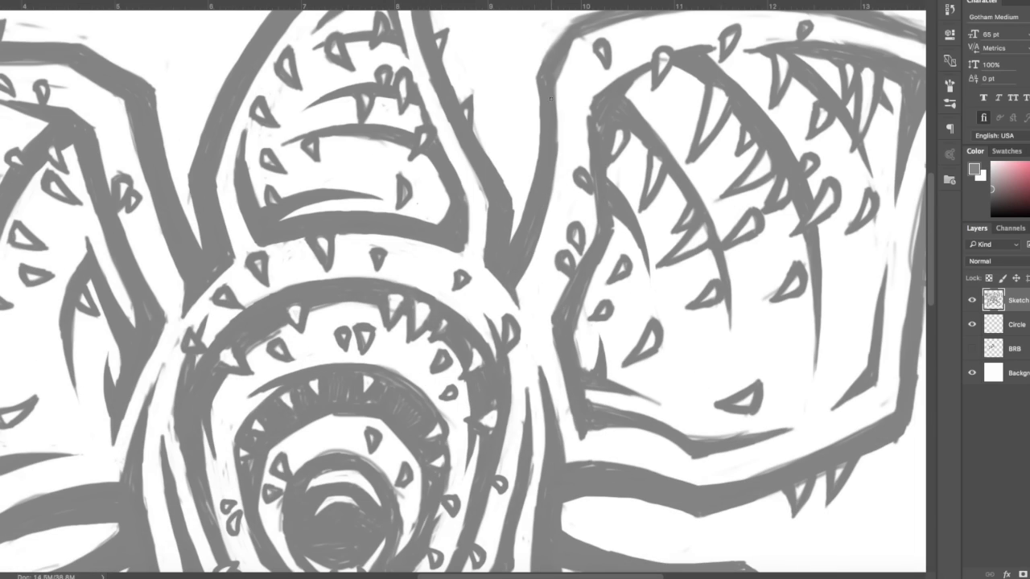
# Thicken the upper-right petal's outer outline into a heavy, even contour and tidy its corners
pyautogui.moveTo(483, 241); pyautogui.dragTo(386, 306)
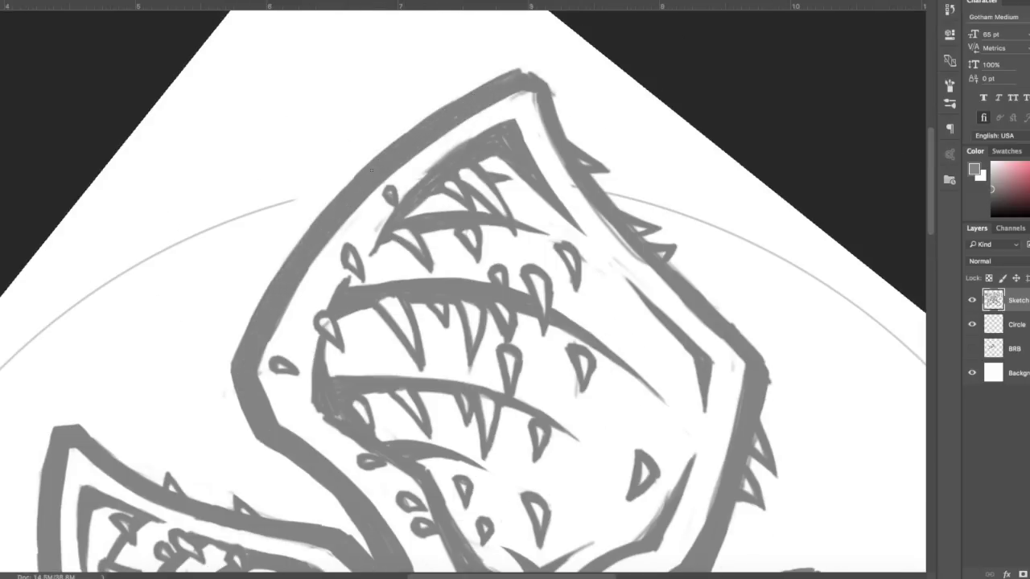
pyautogui.moveTo(405, 186); pyautogui.dragTo(426, 147)
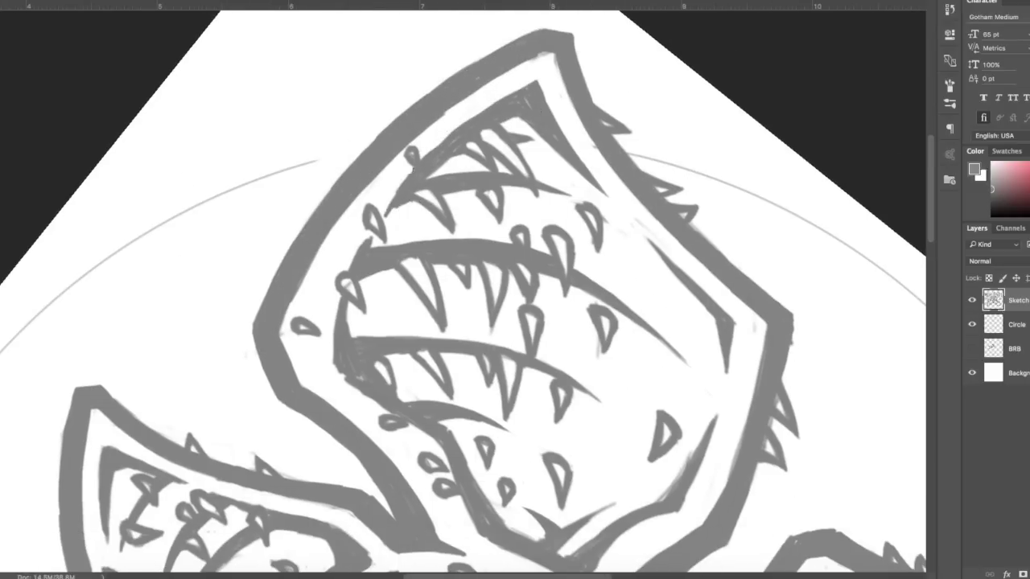
pyautogui.moveTo(482, 321); pyautogui.dragTo(405, 181)
pyautogui.moveTo(453, 391); pyautogui.dragTo(444, 409)
pyautogui.keyDown('alt'); pyautogui.click(444, 408); pyautogui.keyUp('alt')
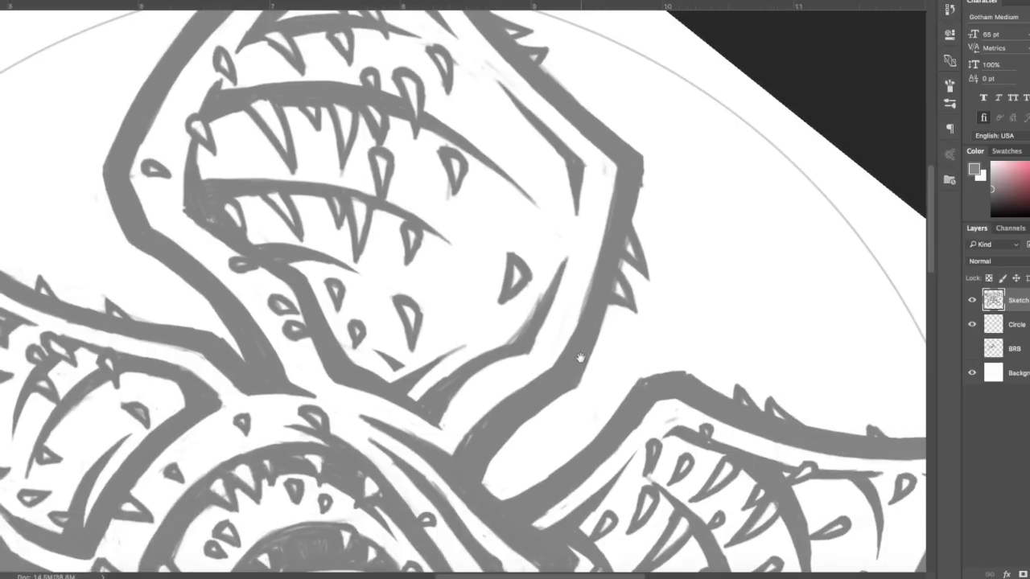
pyautogui.moveTo(362, 427)
pyautogui.mouseDown()
pyautogui.moveTo(442, 382)
pyautogui.moveTo(346, 457)
pyautogui.mouseUp()
pyautogui.keyDown('alt'); pyautogui.click(404, 379); pyautogui.keyUp('alt')
pyautogui.moveTo(349, 30); pyautogui.dragTo(346, 378)
# Clean up the lower-left petal's outline and extend its inner border in a tapered curve around the upper outer corner
pyautogui.scroll(2, 436, 173)
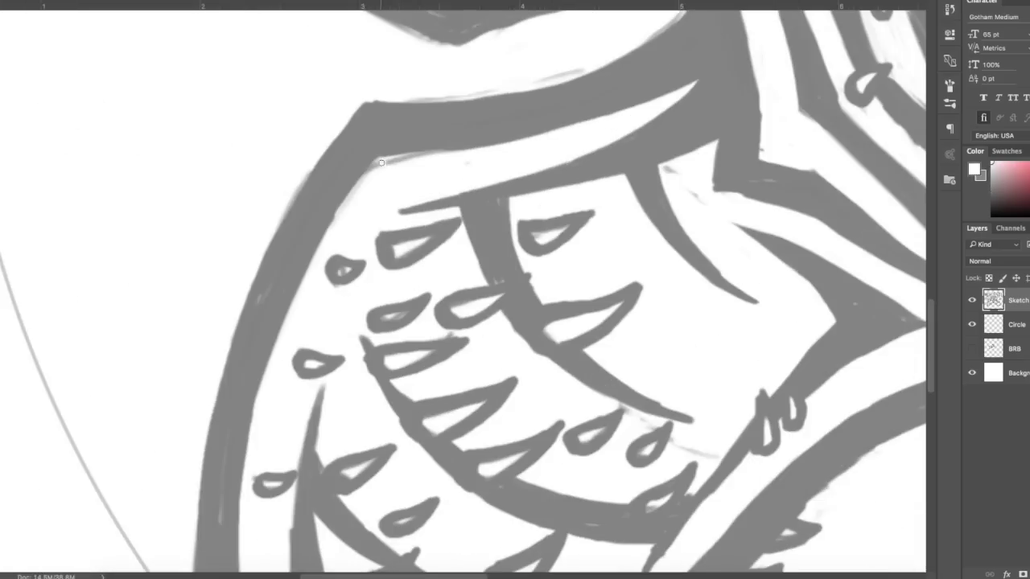
pyautogui.scroll(-2, 436, 173)
pyautogui.scroll(2, 355, 219)
pyautogui.press('x')
pyautogui.scroll(-2, 497, 329)
pyautogui.scroll(1, 432, 247)
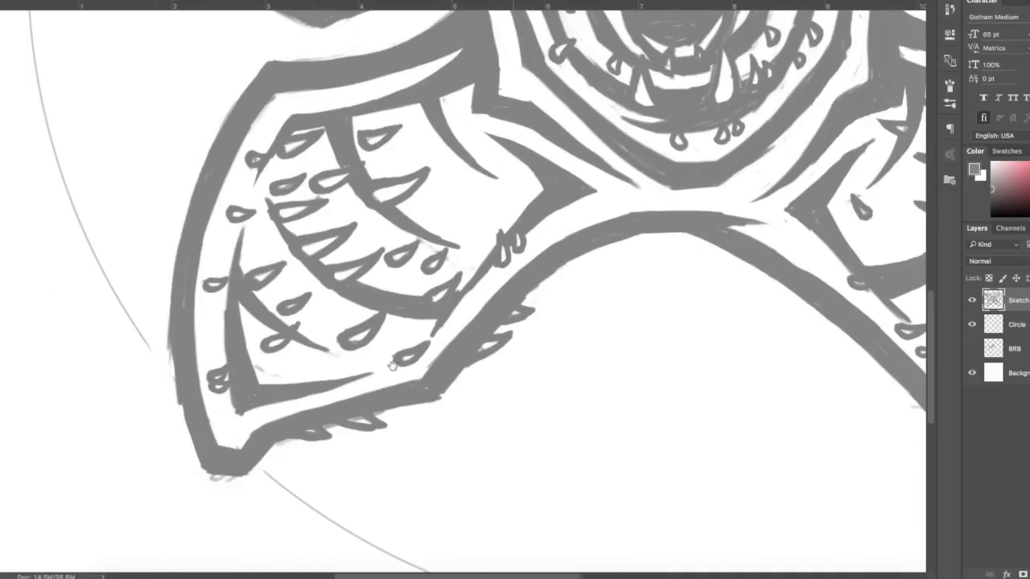
pyautogui.moveTo(717, 163); pyautogui.dragTo(475, 344)
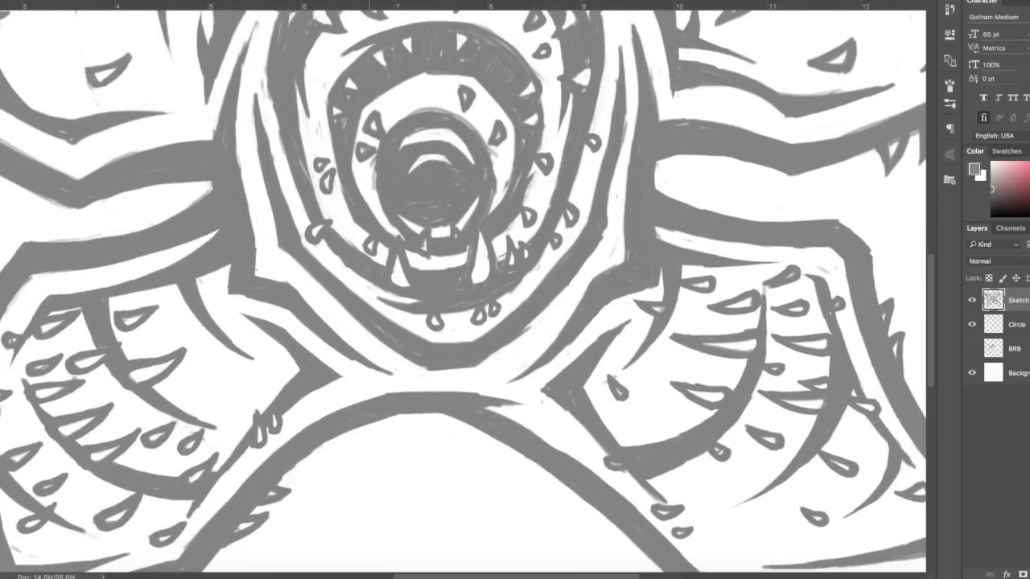
# Solidify the dark rings of the mouth and sharpen the teeth and fangs set into them
pyautogui.scroll(-1, 435, 241)
pyautogui.scroll(-4, 434, 273)
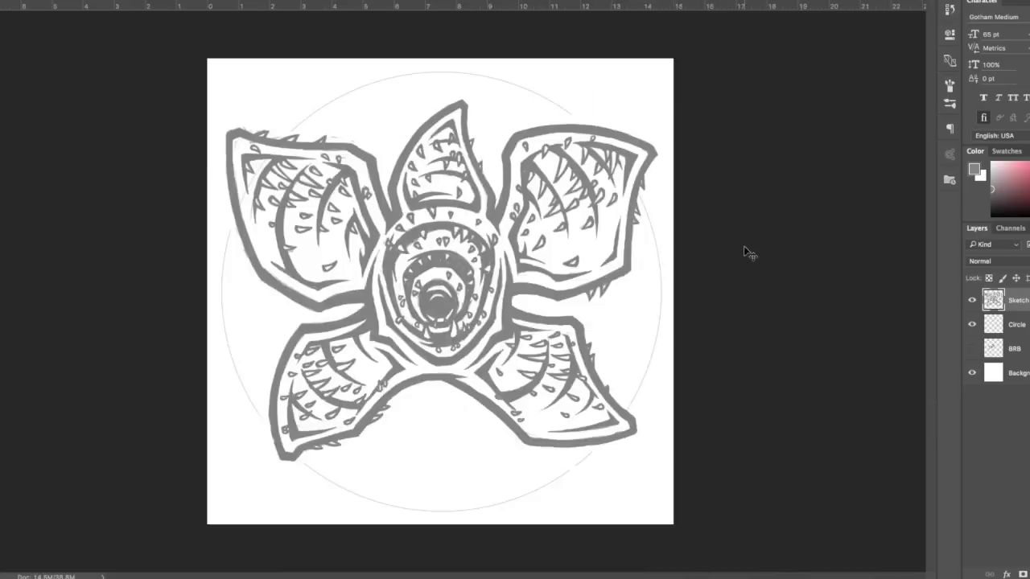
pyautogui.scroll(5, 397, 299)
pyautogui.scroll(-4, 292, 147)
pyautogui.hscroll(4, 292, 147)
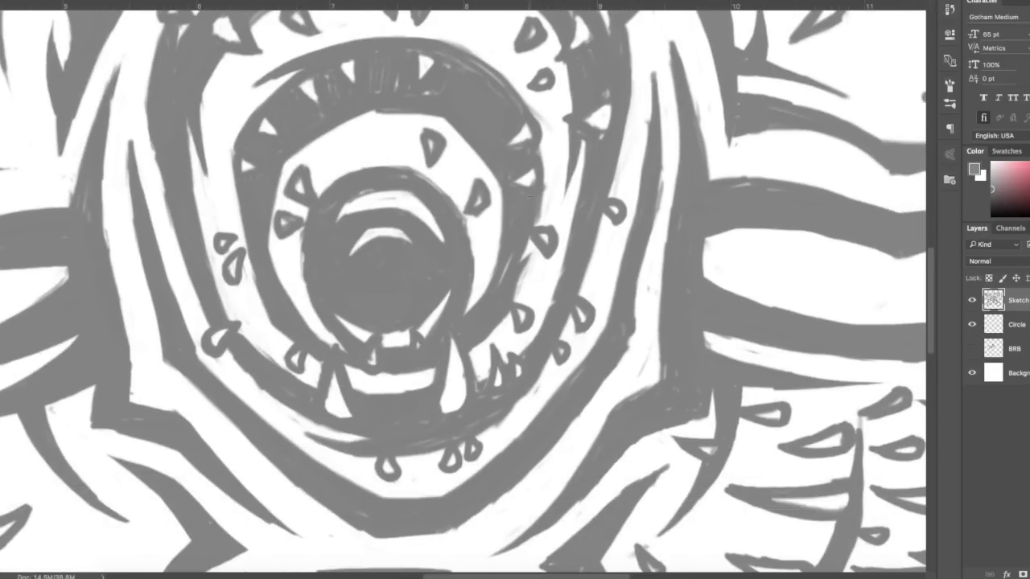
pyautogui.moveTo(546, 76); pyautogui.dragTo(568, 165)
pyautogui.scroll(-5, 414, 278)
pyautogui.hscroll(1, 414, 278)
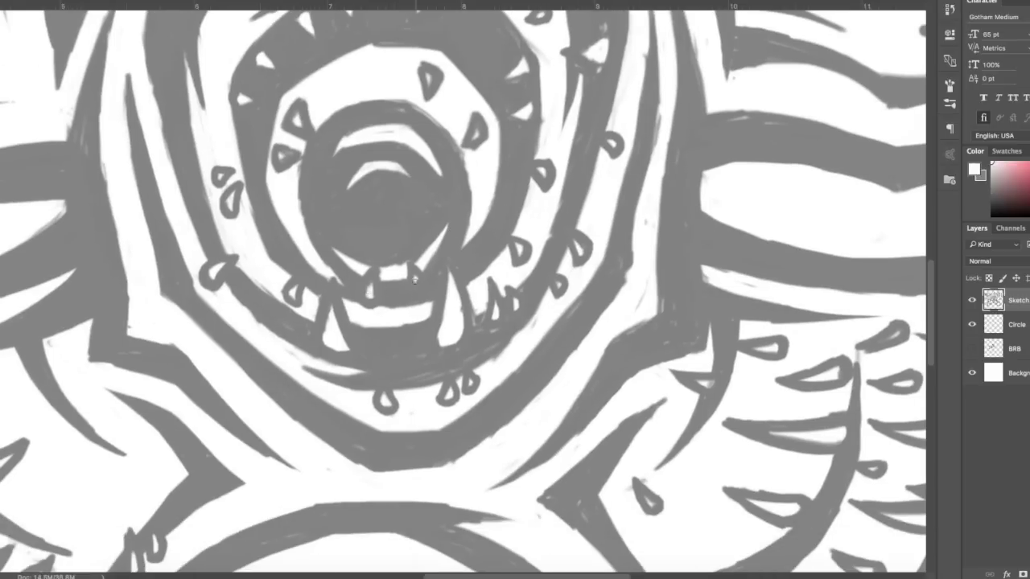
pyautogui.scroll(5, 515, 330)
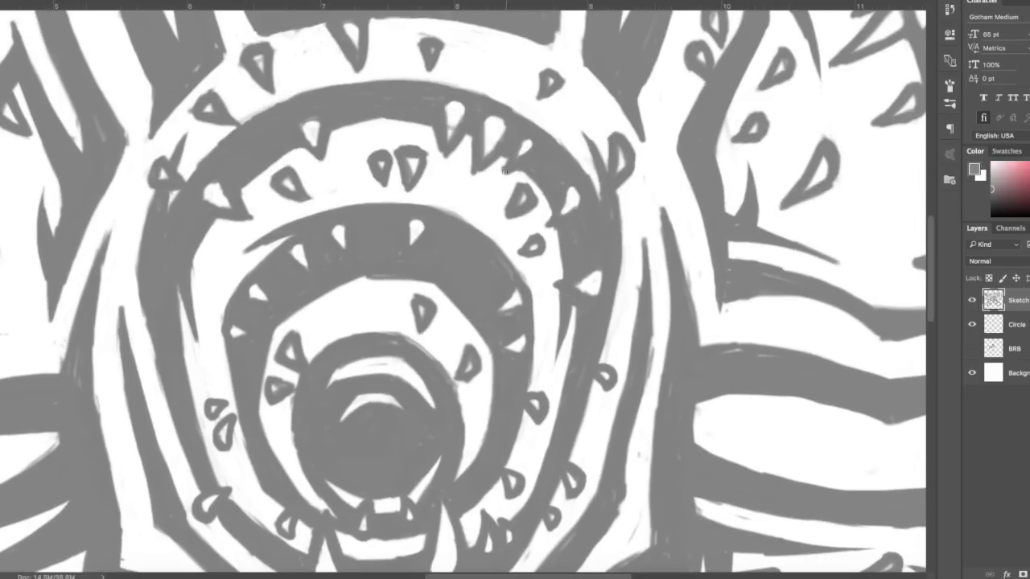
pyautogui.scroll(-4, 505, 171)
pyautogui.scroll(-1, 713, 280)
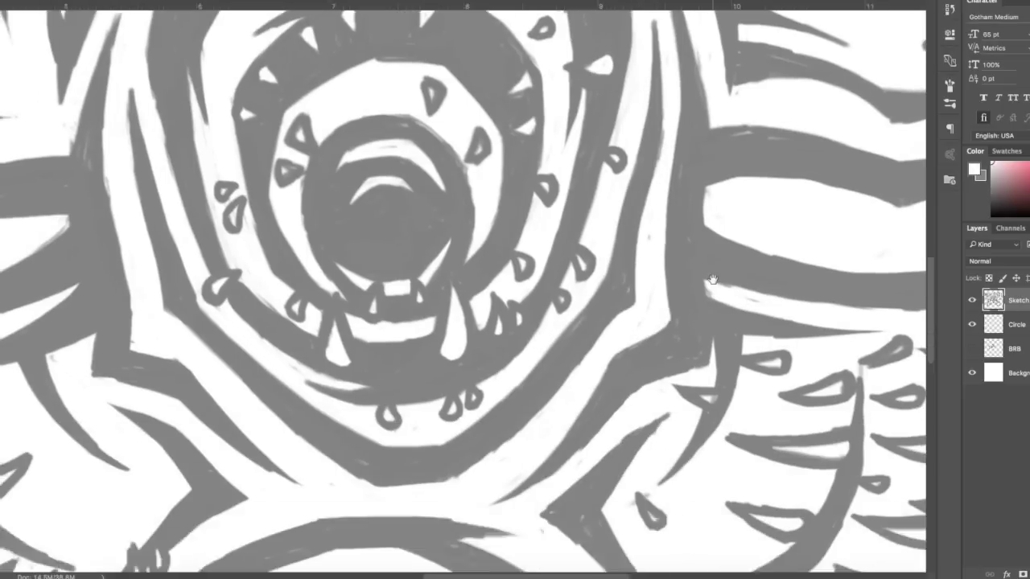
# Tidy the lower-left petal's veins and the heavy outlines bordering the gap between the two left petals
pyautogui.scroll(-6, 712, 279)
pyautogui.hscroll(-4, 563, 265)
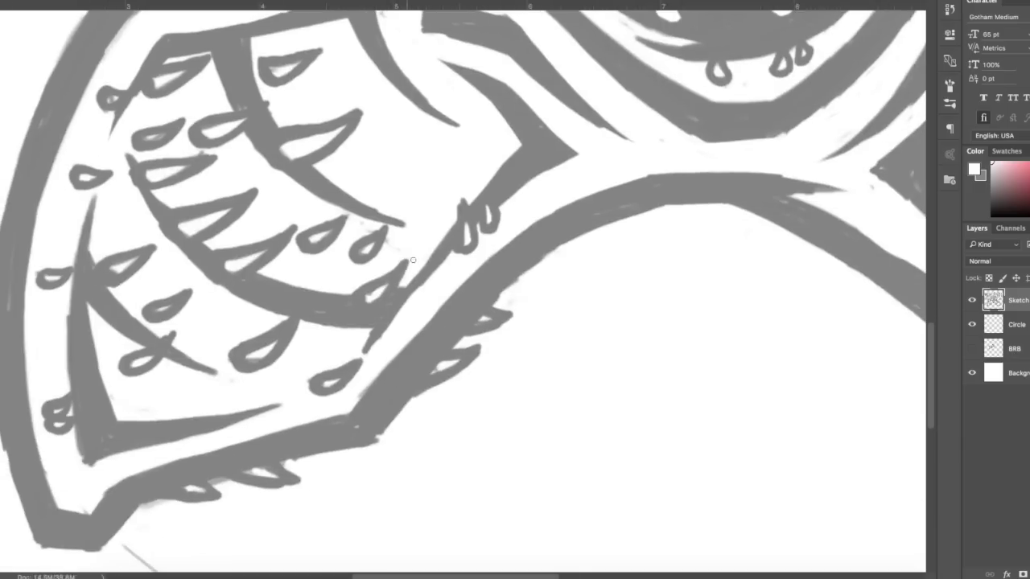
pyautogui.press('x')
pyautogui.scroll(2, 413, 260)
pyautogui.hscroll(-2, 412, 259)
pyautogui.scroll(5, 560, 150)
pyautogui.scroll(-2, 561, 150)
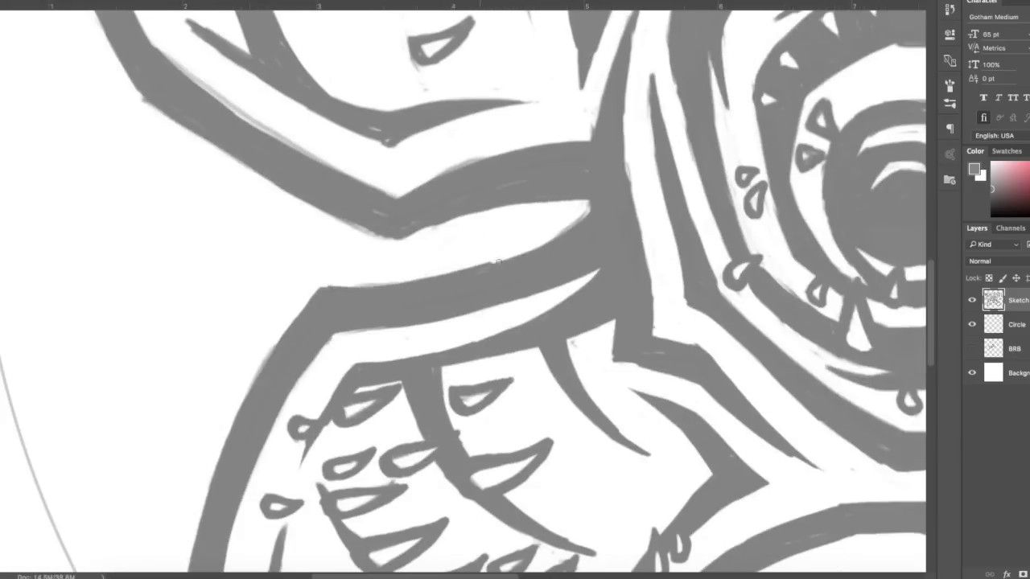
# Name the line-art layer Black, add a Multiply layer named Grey, and darken the line art to black with Levels
pyautogui.hotkey('ctrl', '0')
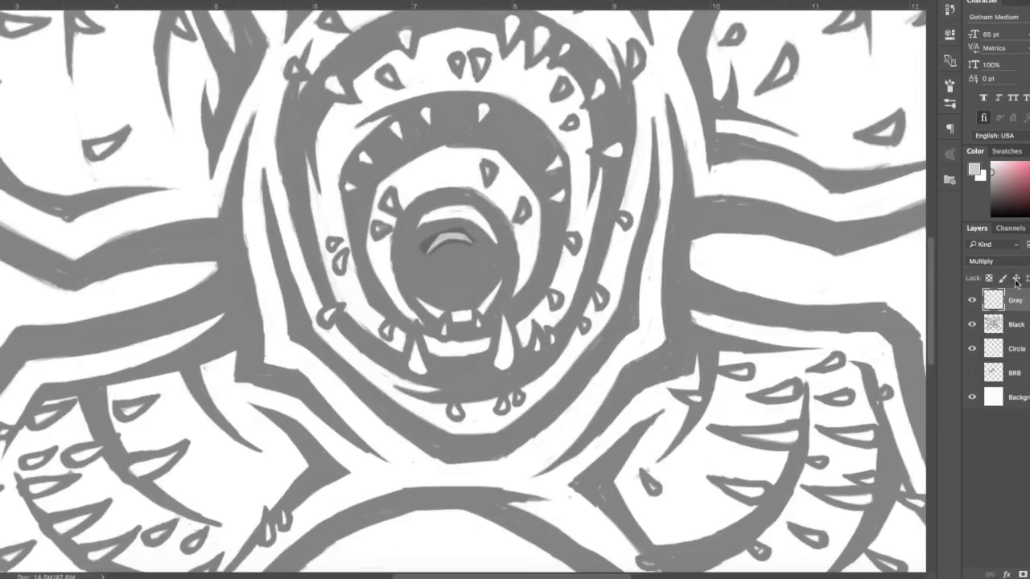
pyautogui.hotkey('ctrl', 'l')
pyautogui.press('Return')
pyautogui.hotkey('ctrl', '0')
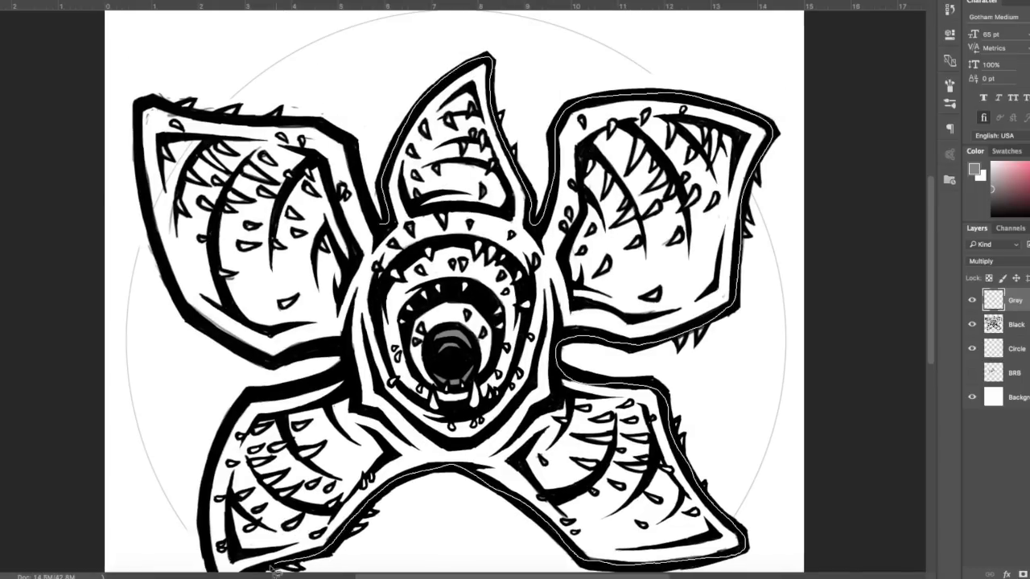
# Select the creature's whole silhouette and fill it with dark grey on the Grey layer
pyautogui.moveTo(769, 362); pyautogui.dragTo(738, 333)
pyautogui.hotkey('alt', 'BackSpace')
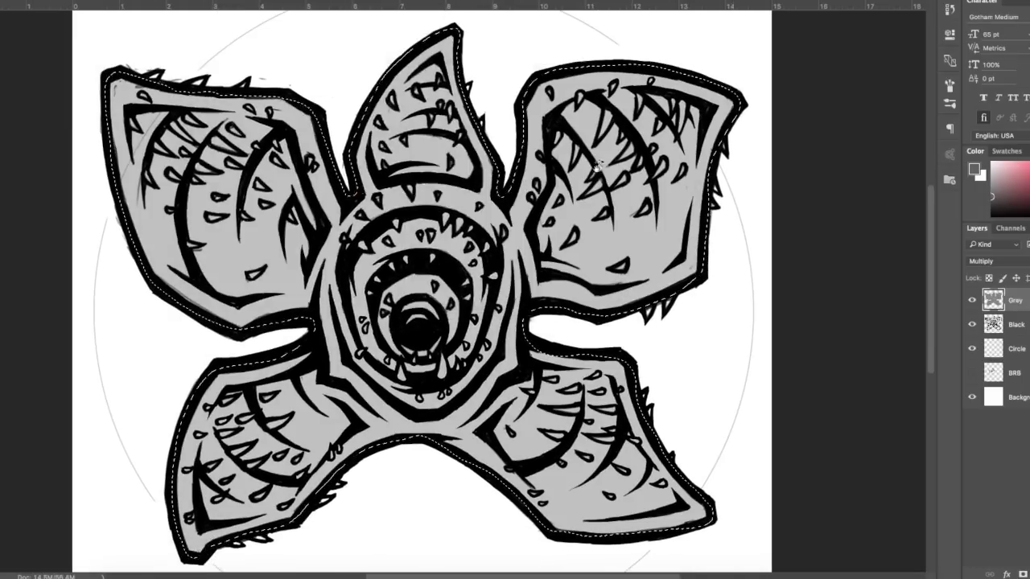
pyautogui.click(974, 169)
pyautogui.click(488, 94)
pyautogui.hotkey('alt', 'BackSpace')
pyautogui.hotkey('ctrl', 'd')
# Adjust the brush tip settings and use white to start filling the top-center petal's spikes
pyautogui.hotkey('ctrl', '+')
pyautogui.scroll(2, 448, 80)
pyautogui.press('F5')
pyautogui.moveTo(812, 460); pyautogui.dragTo(802, 459)
pyautogui.click(747, 112)
pyautogui.click(808, 106)
pyautogui.click(805, 129)
pyautogui.press('F5')
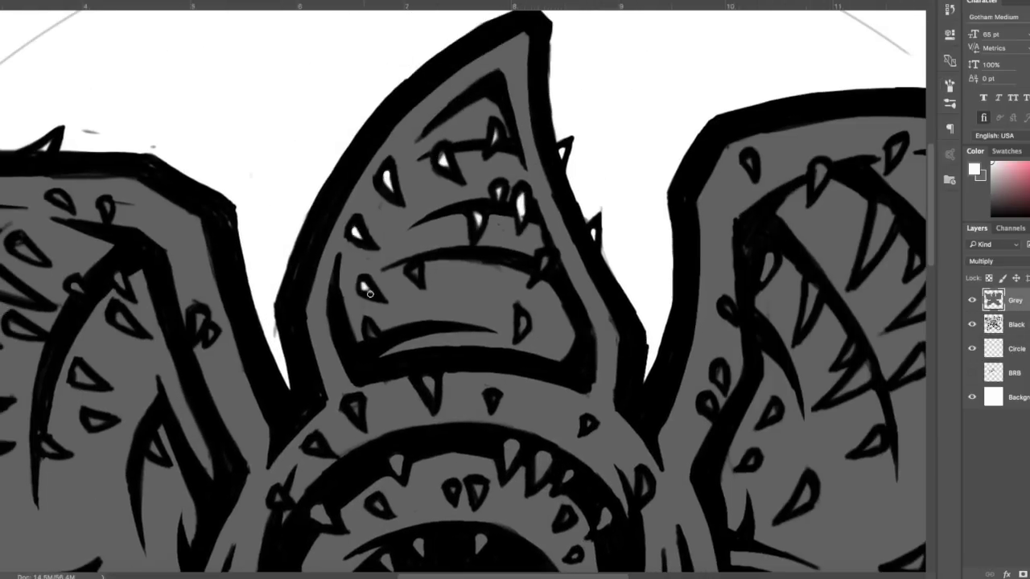
# Fill the remaining spikes on the top-center petal and the spikes on the upper-right petal with white
pyautogui.moveTo(724, 322); pyautogui.dragTo(356, 253)
pyautogui.click(452, 129)
pyautogui.click(400, 219)
pyautogui.click(667, 147)
pyautogui.click(686, 173)
pyautogui.click(589, 144)
pyautogui.click(639, 290)
pyautogui.click(563, 259)
pyautogui.click(511, 191)
pyautogui.click(562, 247)
pyautogui.click(442, 260)
pyautogui.click(494, 326)
pyautogui.click(546, 321)
pyautogui.click(479, 345)
# Fill the spikes across the upper-left petal with white
pyautogui.hscroll(-10, 479, 344)
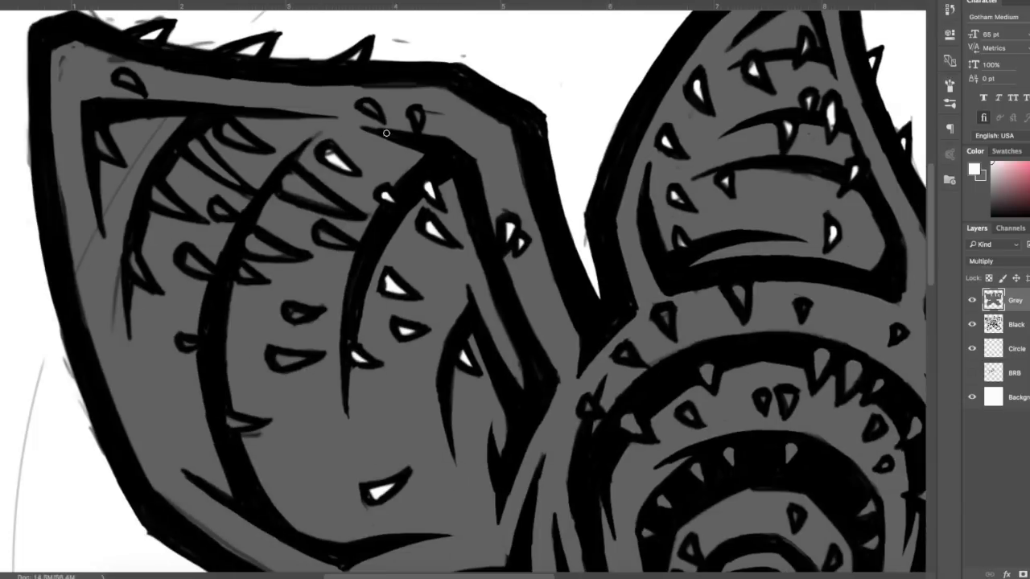
pyautogui.click(314, 192)
pyautogui.click(290, 359)
pyautogui.click(199, 263)
pyautogui.click(271, 246)
pyautogui.click(239, 421)
pyautogui.click(198, 150)
pyautogui.click(169, 205)
# Paint the teeth, fangs and small spikes around the mouth rings white
pyautogui.moveTo(639, 408); pyautogui.dragTo(205, 182)
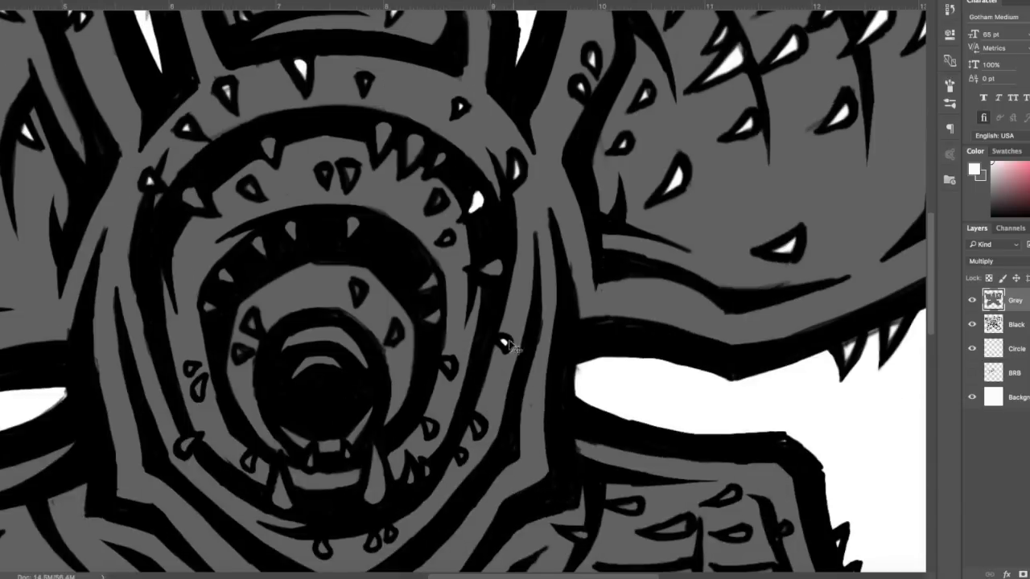
pyautogui.moveTo(508, 346); pyautogui.dragTo(521, 314)
pyautogui.click(199, 412)
pyautogui.click(294, 458)
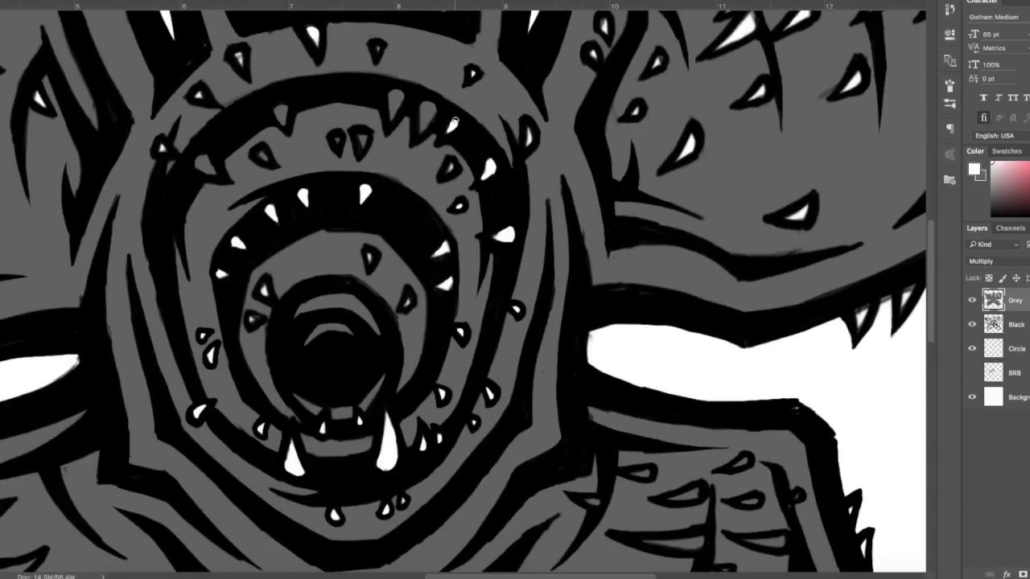
# Fill the spikes on the lower-left petal with white
pyautogui.scroll(-5, 267, 153)
pyautogui.hscroll(-5, 266, 153)
pyautogui.click(310, 205)
pyautogui.click(237, 196)
pyautogui.click(225, 272)
pyautogui.click(255, 303)
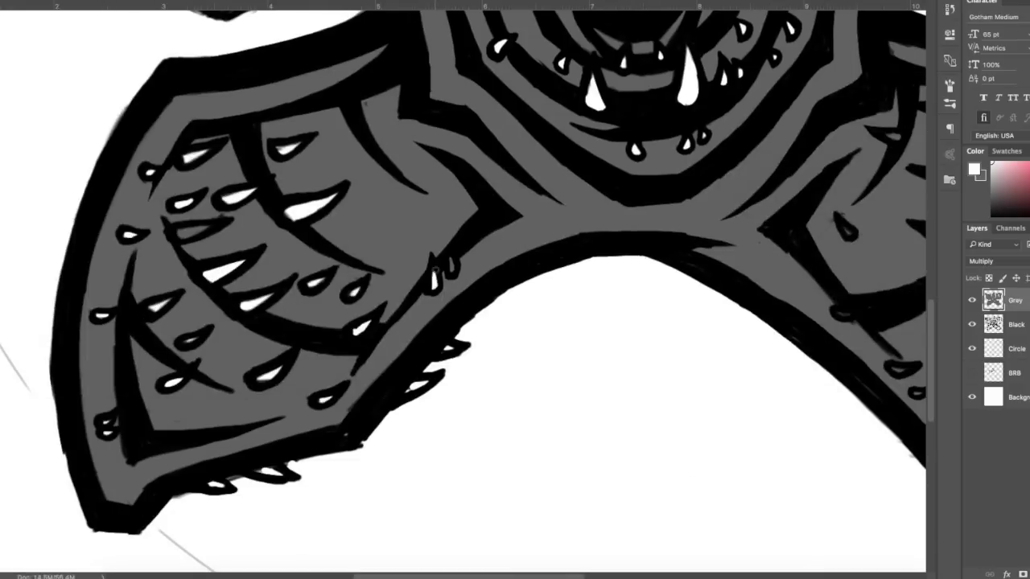
# Fill the spikes on the lower-right petal with white
pyautogui.hscroll(5, 463, 286)
pyautogui.click(390, 103)
pyautogui.click(434, 124)
pyautogui.click(427, 173)
pyautogui.click(515, 171)
pyautogui.click(399, 232)
pyautogui.click(350, 365)
# Add a new layer named Light Grey above the Grey layer and set its blend mode to Screen
pyautogui.hotkey('ctrl', '0')
pyautogui.hotkey('ctrl', 'shift', 'alt', 'n')
pyautogui.click(990, 261)
pyautogui.click(950, 305)
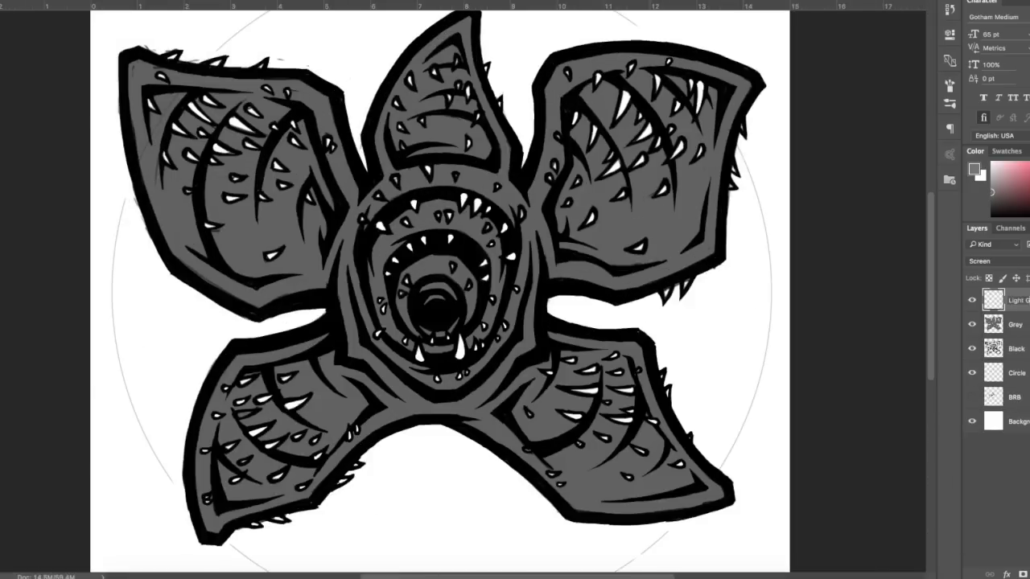
# Move the Black layer above Light Grey, set Light Grey to Normal blending, and choose a light grey paint colour
pyautogui.hotkey('ctrl', '+')
pyautogui.hotkey('ctrl', '+')
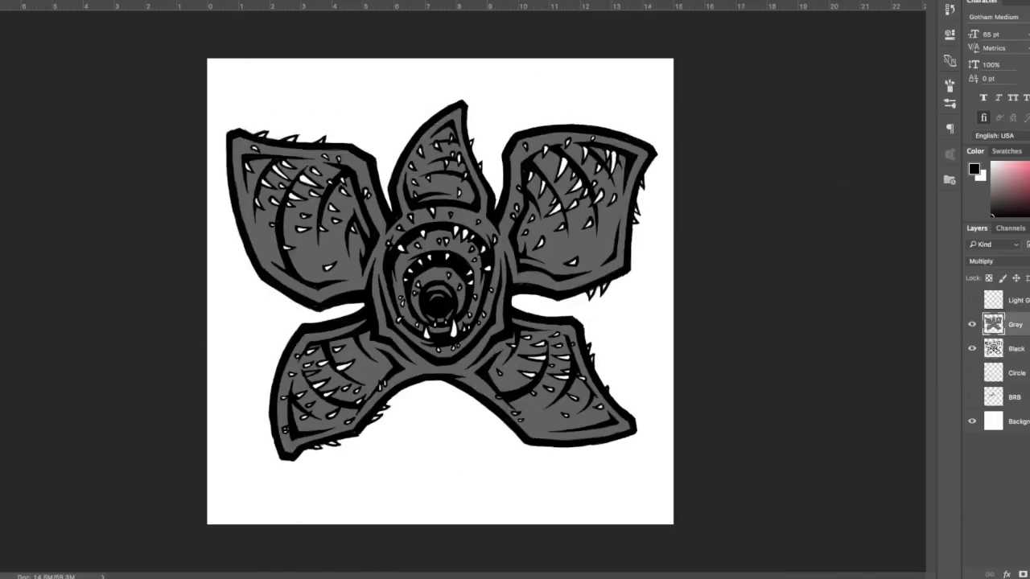
pyautogui.hotkey('ctrl', '+')
pyautogui.hotkey('ctrl', '+')
pyautogui.keyDown('alt'); pyautogui.click(690, 239); pyautogui.keyUp('alt')
# Paint light grey highlights along the inner mouth rings and around the throat opening
pyautogui.hscroll(-3, 691, 239)
pyautogui.moveTo(323, 264); pyautogui.dragTo(444, 217)
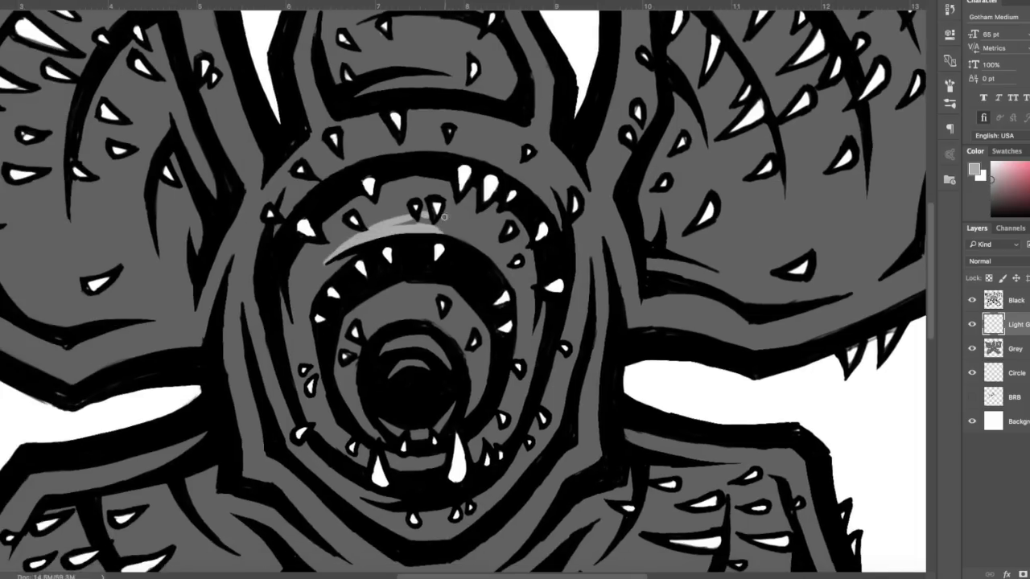
pyautogui.hotkey('ctrl', '+')
pyautogui.moveTo(278, 434)
pyautogui.mouseDown()
pyautogui.moveTo(257, 366)
pyautogui.moveTo(257, 297)
pyautogui.moveTo(428, 139)
pyautogui.mouseUp()
pyautogui.scroll(-2, 556, 225)
pyautogui.moveTo(366, 386); pyautogui.dragTo(475, 238)
pyautogui.moveTo(378, 241); pyautogui.dragTo(535, 354)
pyautogui.moveTo(482, 241); pyautogui.dragTo(535, 321)
pyautogui.scroll(-3, 409, 250)
pyautogui.scroll(5, 417, 233)
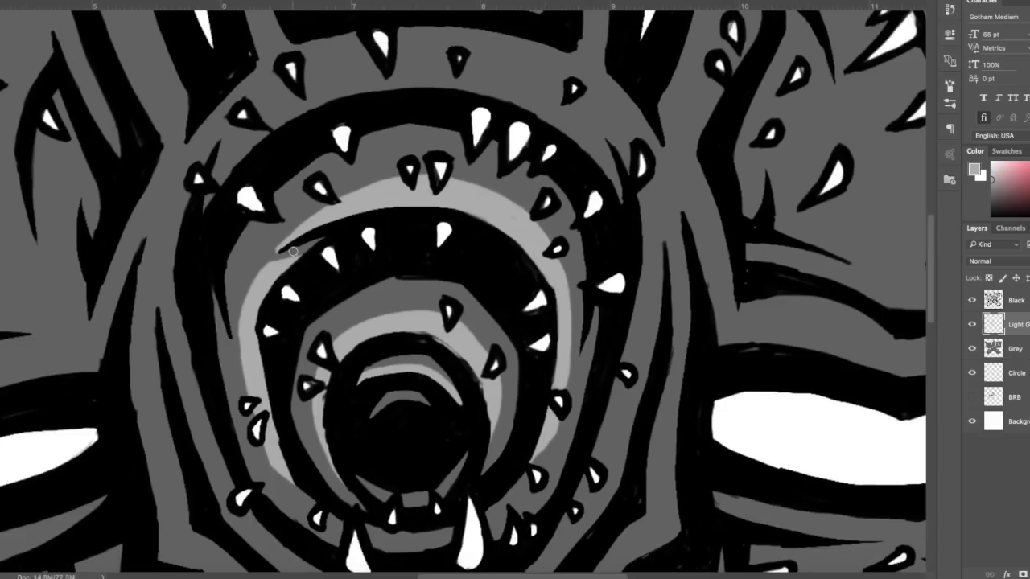
# Add light grey highlights over the mouth's outer arch and down the right side of its outer ring
pyautogui.moveTo(221, 197)
pyautogui.mouseDown()
pyautogui.moveTo(386, 95)
pyautogui.moveTo(623, 199)
pyautogui.moveTo(474, 101)
pyautogui.moveTo(623, 213)
pyautogui.mouseUp()
pyautogui.hotkey('ctrl', '+')
pyautogui.scroll(-5, 463, 322)
pyautogui.moveTo(282, 414)
pyautogui.mouseDown()
pyautogui.moveTo(450, 442)
pyautogui.moveTo(585, 328)
pyautogui.moveTo(692, 97)
pyautogui.mouseUp()
pyautogui.scroll(5, 692, 96)
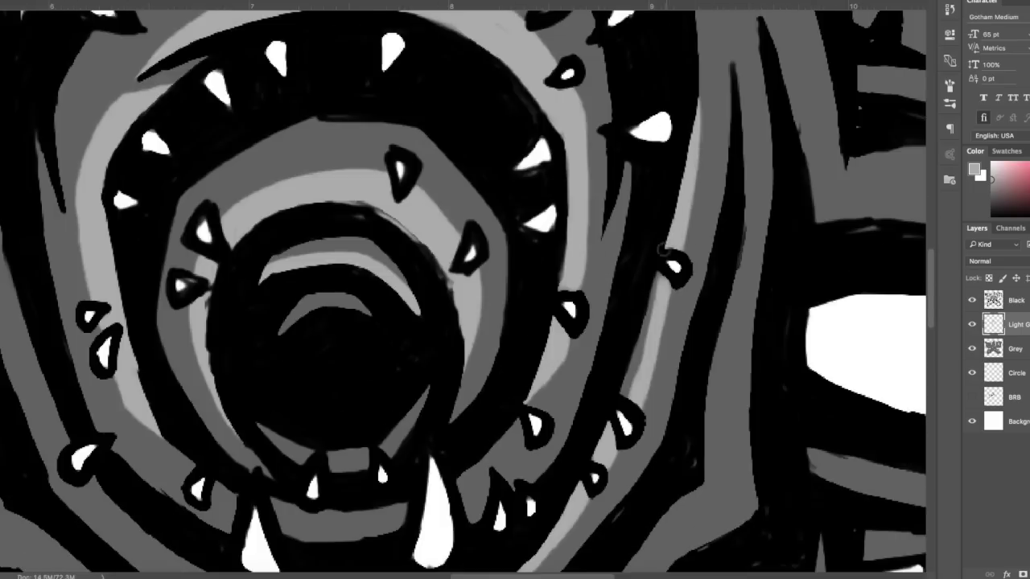
pyautogui.scroll(-5, 611, 322)
# Continue the light grey highlight around the lower and left sides of the mouth's outer ring
pyautogui.moveTo(643, 298); pyautogui.dragTo(555, 402)
pyautogui.moveTo(326, 269); pyautogui.dragTo(145, 392)
pyautogui.scroll(4, 241, 338)
pyautogui.moveTo(181, 321); pyautogui.dragTo(137, 438)
pyautogui.scroll(-4, 479, 190)
pyautogui.hotkey('ctrl', '-')
pyautogui.scroll(5, 479, 189)
# Paint light grey highlights along both sides of the top-center petal, just inside its heavy outline
pyautogui.moveTo(450, 64)
pyautogui.mouseDown()
pyautogui.moveTo(233, 314)
pyautogui.moveTo(217, 467)
pyautogui.moveTo(551, 415)
pyautogui.moveTo(537, 470)
pyautogui.mouseUp()
pyautogui.hotkey('ctrl', '-')
pyautogui.hotkey('ctrl', '-')
pyautogui.hotkey('ctrl', '-')
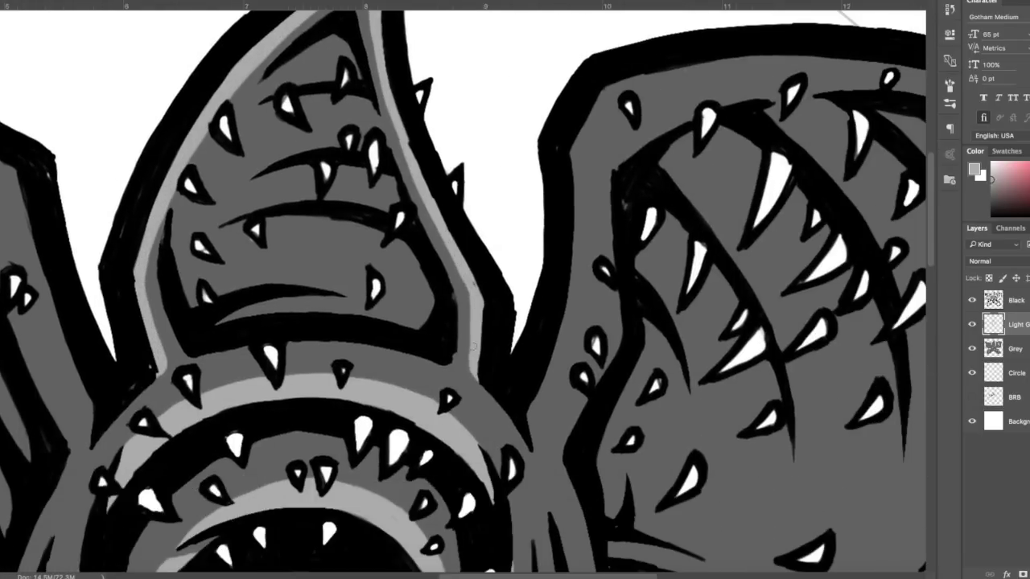
pyautogui.hotkey('ctrl', '+')
pyautogui.hotkey('ctrl', '+')
pyautogui.moveTo(281, 282); pyautogui.dragTo(264, 397)
pyautogui.moveTo(435, 113); pyautogui.dragTo(330, 205)
pyautogui.hotkey('ctrl', '+')
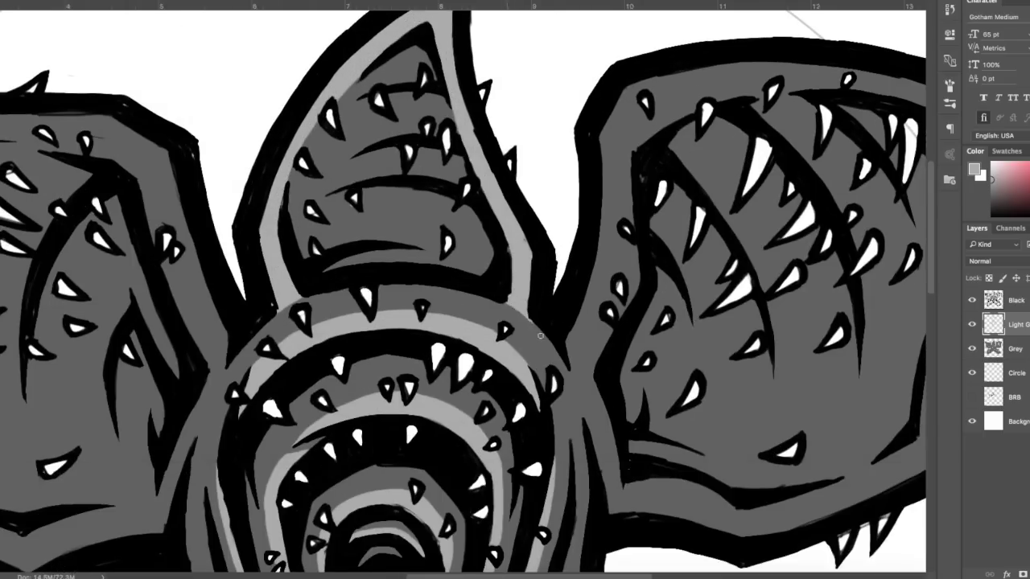
# Begin the light grey highlights along the top-center petal's veins and adjust the brush tip settings
pyautogui.hotkey('ctrl', '+')
pyautogui.scroll(3, 454, 163)
pyautogui.moveTo(327, 310); pyautogui.dragTo(514, 242)
pyautogui.press('F5')
pyautogui.click(845, 138)
pyautogui.click(852, 120)
pyautogui.press('F5')
pyautogui.press('x')
pyautogui.moveTo(326, 312)
pyautogui.mouseDown()
pyautogui.moveTo(388, 272)
pyautogui.moveTo(596, 210)
pyautogui.mouseUp()
pyautogui.hotkey('ctrl', 'z')
pyautogui.press('x')
# Finish the light grey highlights along the top-center petal's curved veins
pyautogui.scroll(-5, 379, 298)
pyautogui.moveTo(455, 277); pyautogui.dragTo(621, 298)
pyautogui.hotkey('ctrl', '0')
pyautogui.scroll(3, 149, 424)
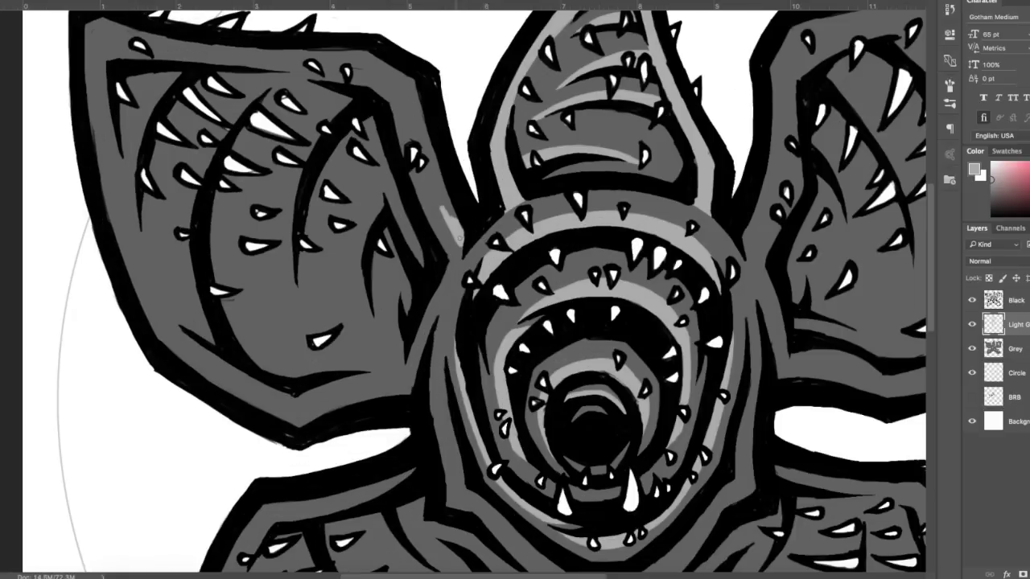
# Paint light grey highlights along the upper-left petal's top, left and right borders, just inside the heavy outline
pyautogui.scroll(3, 241, 241)
pyautogui.moveTo(215, 185); pyautogui.dragTo(522, 193)
pyautogui.moveTo(105, 157); pyautogui.dragTo(402, 203)
pyautogui.scroll(2, 113, 161)
pyautogui.moveTo(139, 108); pyautogui.dragTo(230, 535)
pyautogui.scroll(2, 209, 366)
pyautogui.scroll(-3, 208, 366)
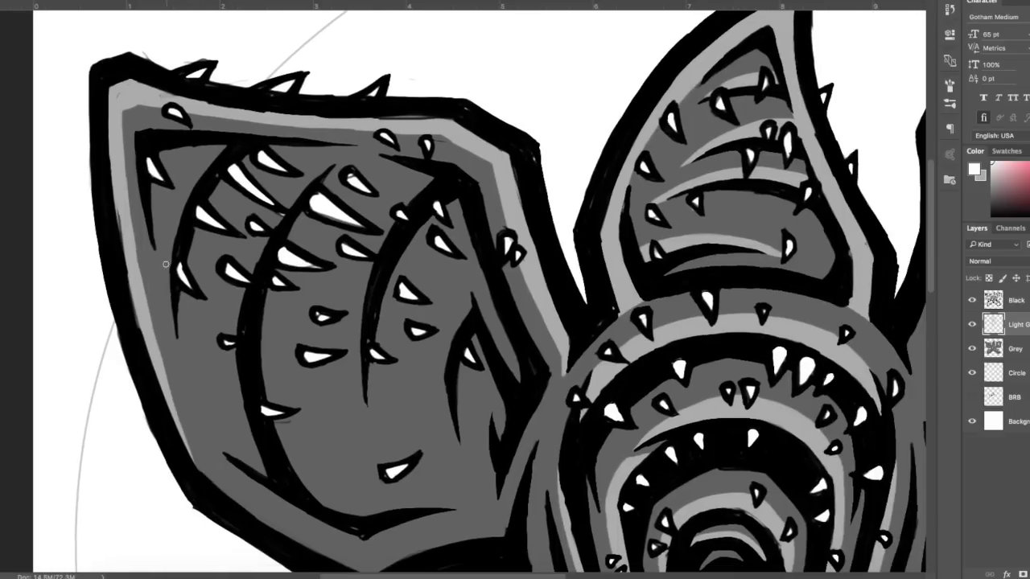
# Paint light grey highlights beside the two leftmost long veins of the upper-left petal
pyautogui.click(974, 170)
pyautogui.write('cccccc')
pyautogui.press('Return')
pyautogui.moveTo(206, 146); pyautogui.dragTo(170, 305)
pyautogui.scroll(2, 201, 242)
pyautogui.moveTo(211, 206); pyautogui.dragTo(196, 378)
pyautogui.moveTo(233, 161); pyautogui.dragTo(205, 378)
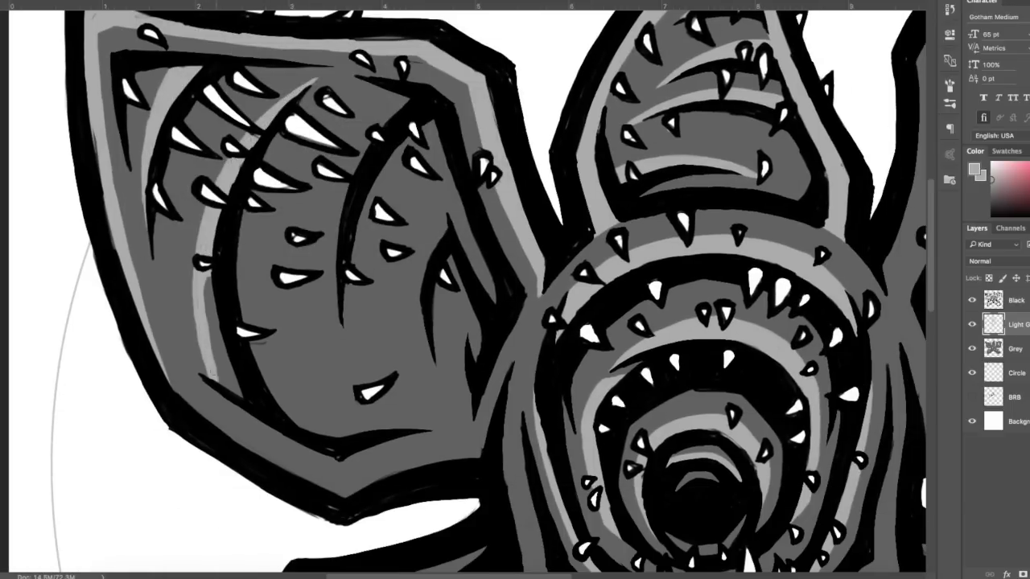
pyautogui.moveTo(241, 277); pyautogui.dragTo(205, 398)
# Add a light grey highlight along the upper-left petal's lower border, following its angled corner
pyautogui.scroll(-3, 483, 322)
pyautogui.moveTo(153, 334); pyautogui.dragTo(282, 426)
pyautogui.moveTo(470, 347); pyautogui.dragTo(387, 365)
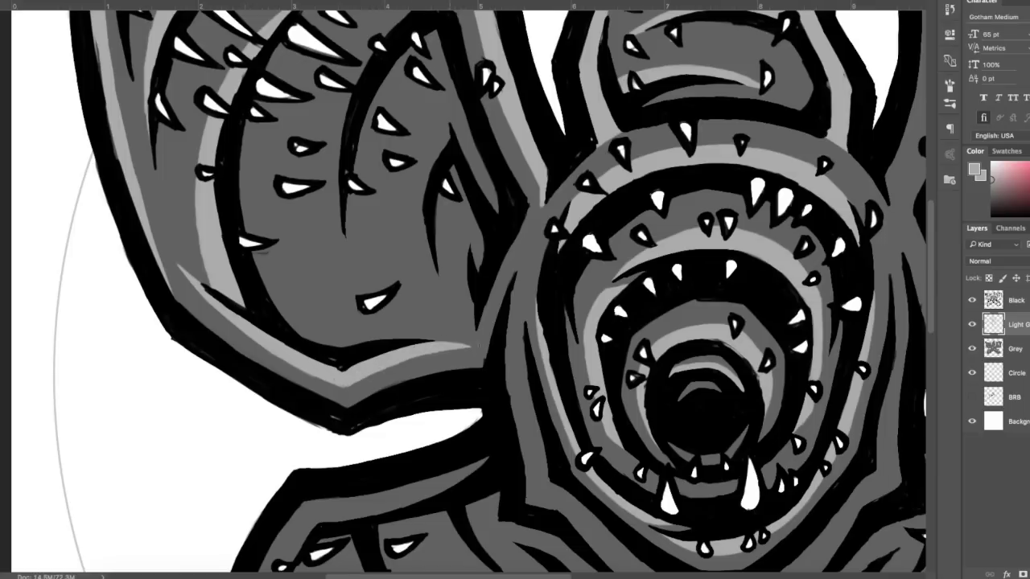
# Highlight the remaining veins on the right half of the upper-left petal in light grey, including the short ones
pyautogui.scroll(3, 322, 362)
pyautogui.moveTo(299, 331); pyautogui.dragTo(278, 418)
pyautogui.moveTo(354, 145); pyautogui.dragTo(277, 350)
pyautogui.moveTo(321, 186); pyautogui.dragTo(277, 366)
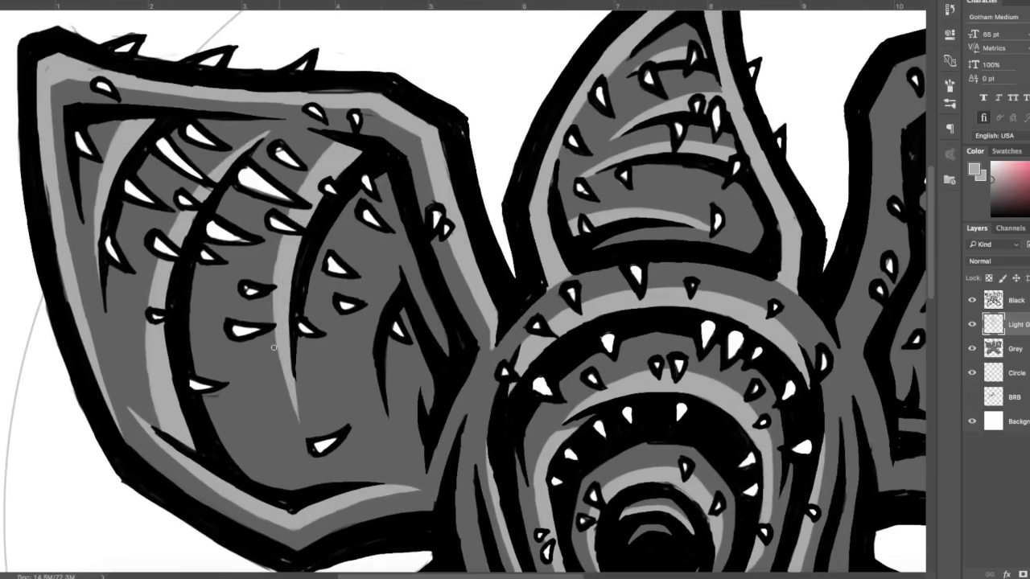
pyautogui.scroll(-2, 273, 347)
pyautogui.moveTo(354, 177); pyautogui.dragTo(332, 334)
pyautogui.moveTo(362, 169); pyautogui.dragTo(338, 265)
pyautogui.scroll(1, 382, 380)
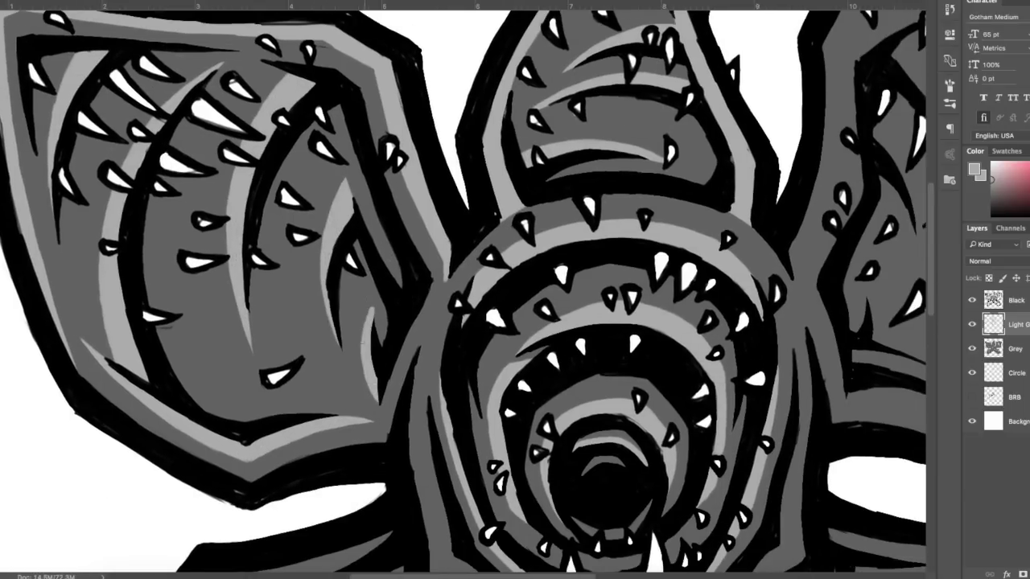
# Paint light grey highlights around the upper-right petal's border, just inside its heavy outline
pyautogui.moveTo(381, 411); pyautogui.dragTo(544, 260)
pyautogui.moveTo(555, 141); pyautogui.dragTo(526, 298)
pyautogui.moveTo(567, 137)
pyautogui.mouseDown()
pyautogui.moveTo(727, 106)
pyautogui.moveTo(514, 294)
pyautogui.mouseUp()
pyautogui.hscroll(4, 450, 289)
pyautogui.moveTo(627, 121); pyautogui.dragTo(688, 153)
pyautogui.moveTo(483, 290); pyautogui.dragTo(241, 402)
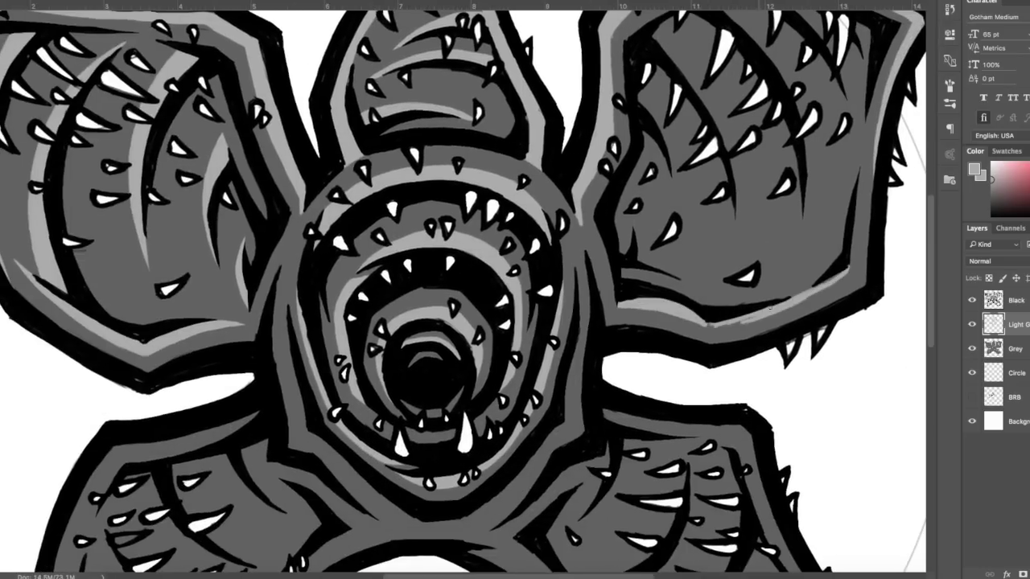
pyautogui.moveTo(804, 288)
pyautogui.mouseDown()
pyautogui.moveTo(575, 287)
pyautogui.moveTo(656, 238)
pyautogui.moveTo(736, 235)
pyautogui.moveTo(658, 219)
pyautogui.moveTo(609, 195)
pyautogui.mouseUp()
# Add light grey highlights beside the left and middle veins of the upper-right petal
pyautogui.moveTo(573, 347); pyautogui.dragTo(558, 313)
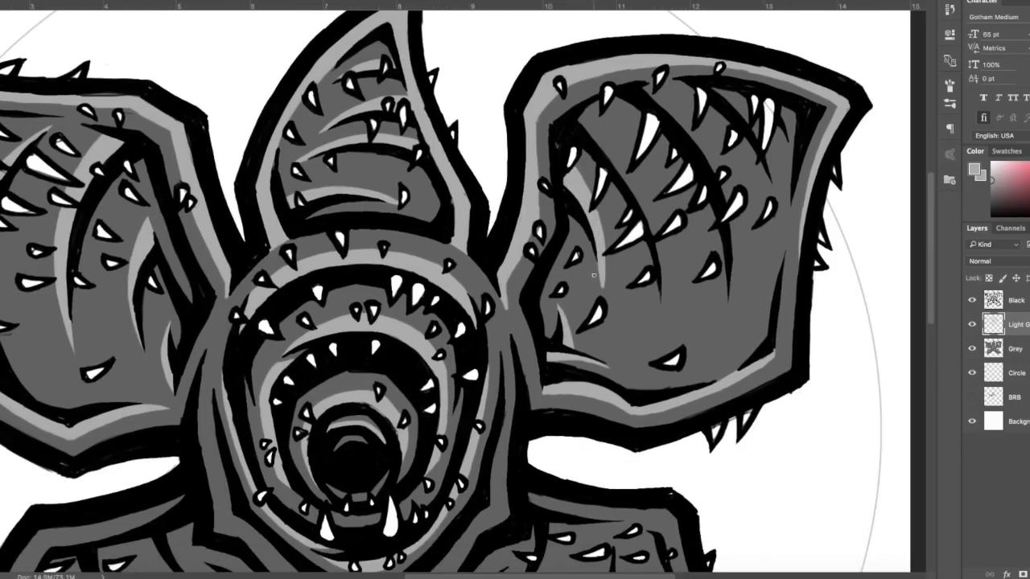
pyautogui.moveTo(665, 325); pyautogui.dragTo(647, 169)
pyautogui.moveTo(658, 233); pyautogui.dragTo(583, 109)
pyautogui.hscroll(-10, 254, 143)
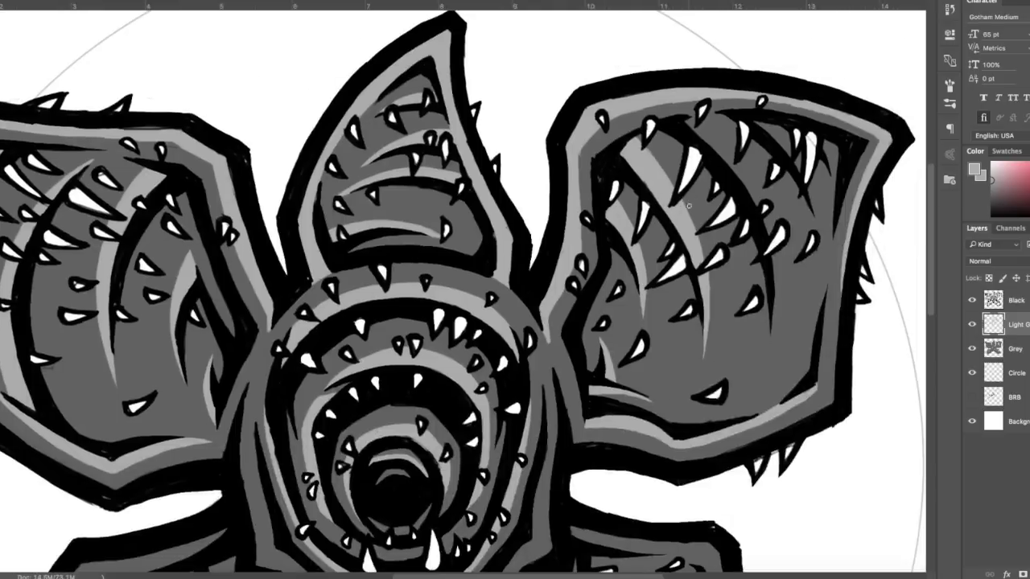
pyautogui.hscroll(10, 255, 144)
pyautogui.moveTo(616, 148); pyautogui.dragTo(546, 71)
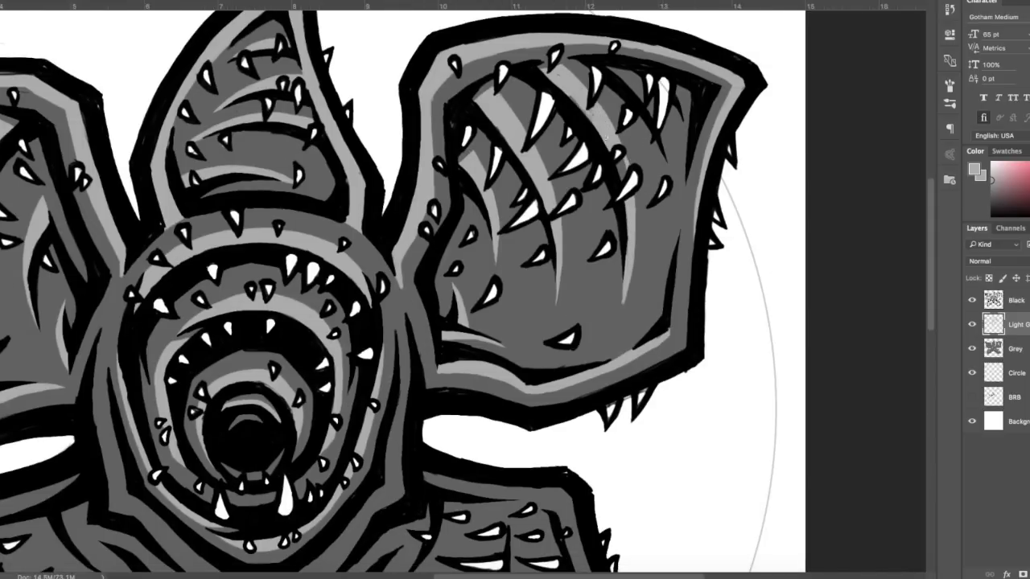
# Highlight the upper-right petal's right-hand veins and the inner crease near its lower-right corner in light grey
pyautogui.hscroll(-5, 205, 163)
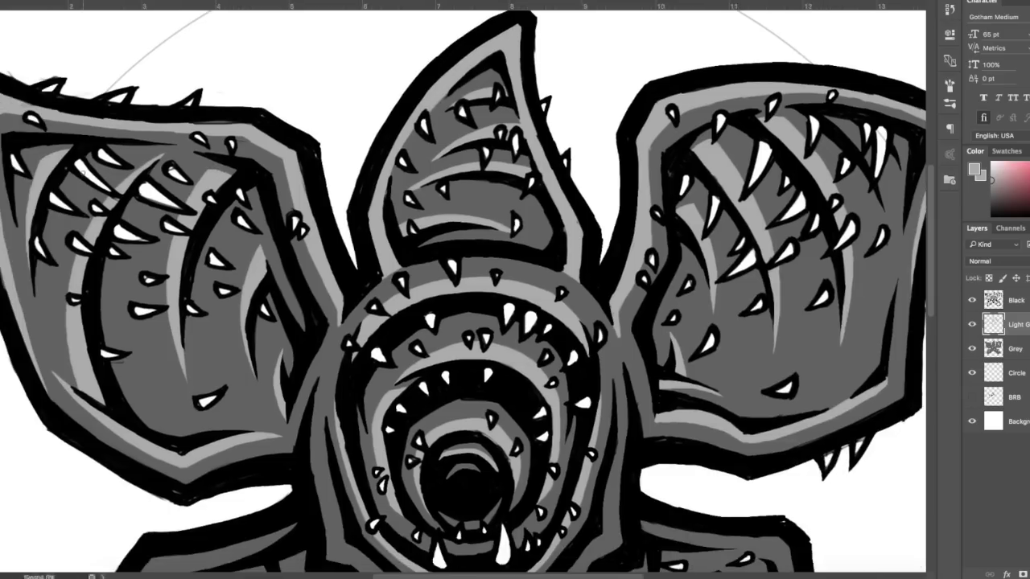
pyautogui.hscroll(5, 467, 289)
pyautogui.scroll(3, 467, 289)
pyautogui.scroll(-3, 651, 314)
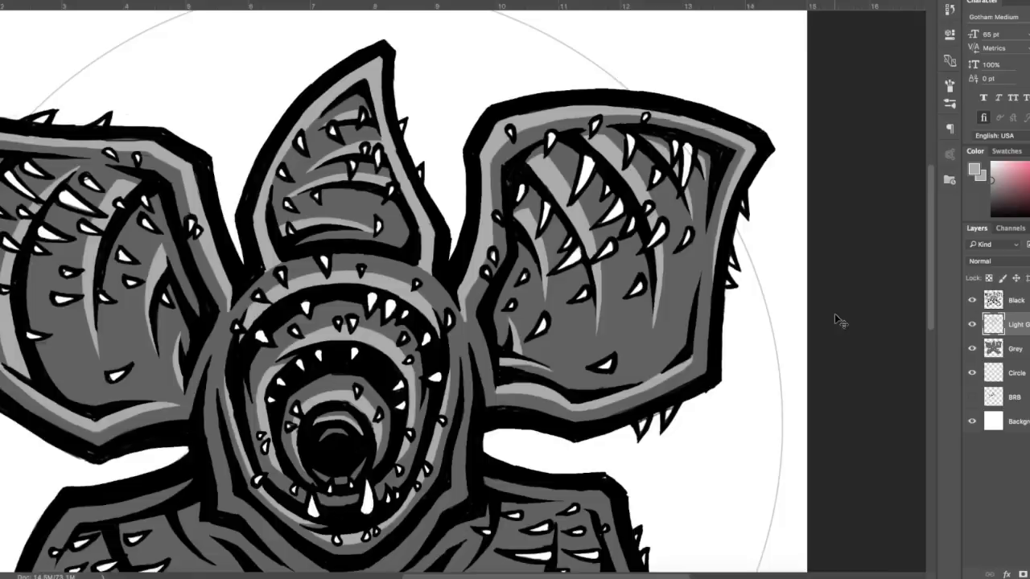
pyautogui.scroll(2, 651, 314)
pyautogui.scroll(-3, 642, 302)
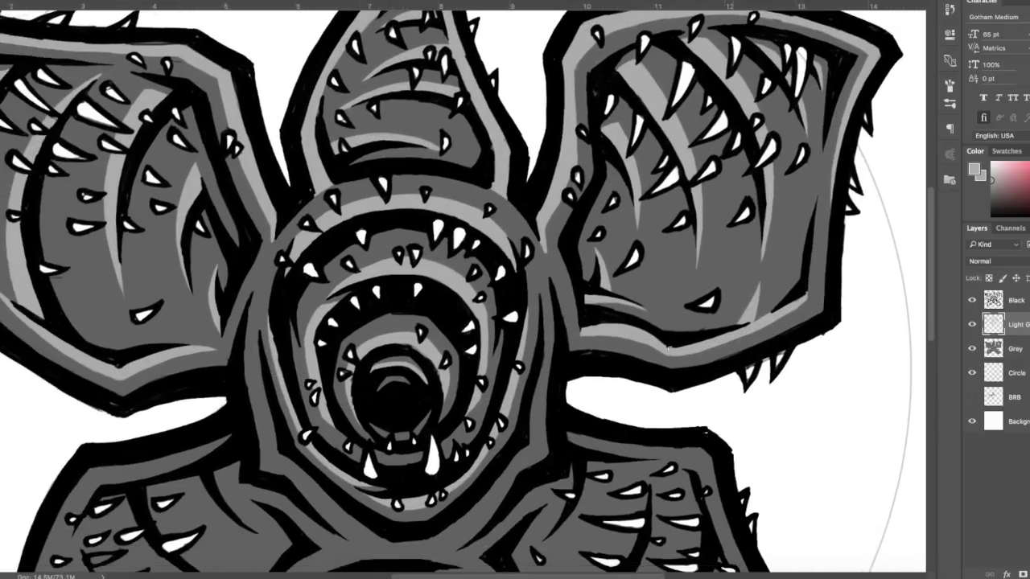
# Paint light grey highlights along the folds on both sides of the head and beneath the chin
pyautogui.scroll(2, 338, 482)
pyautogui.moveTo(474, 368); pyautogui.dragTo(563, 279)
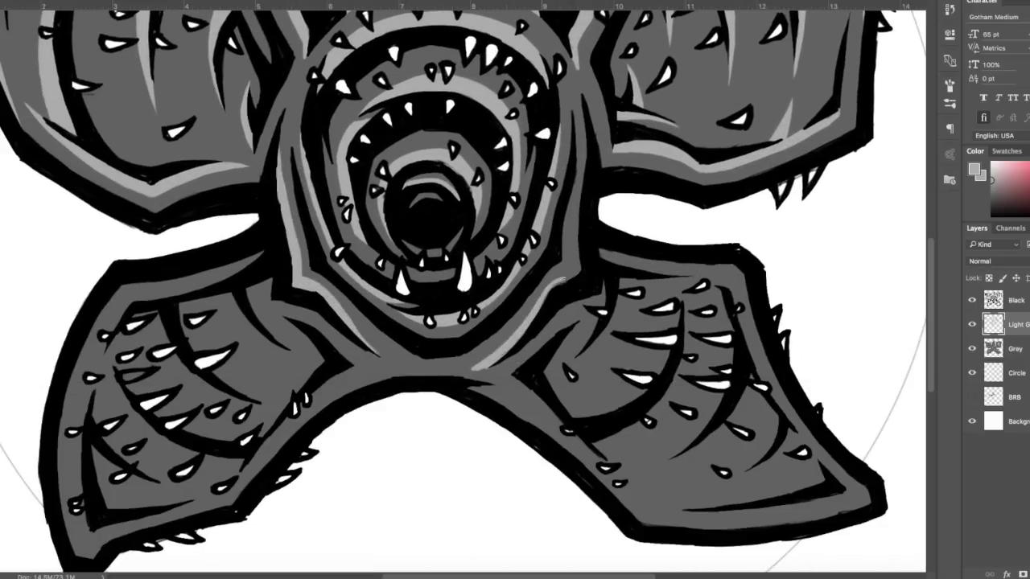
pyautogui.scroll(2, 478, 366)
pyautogui.hscroll(2, 478, 366)
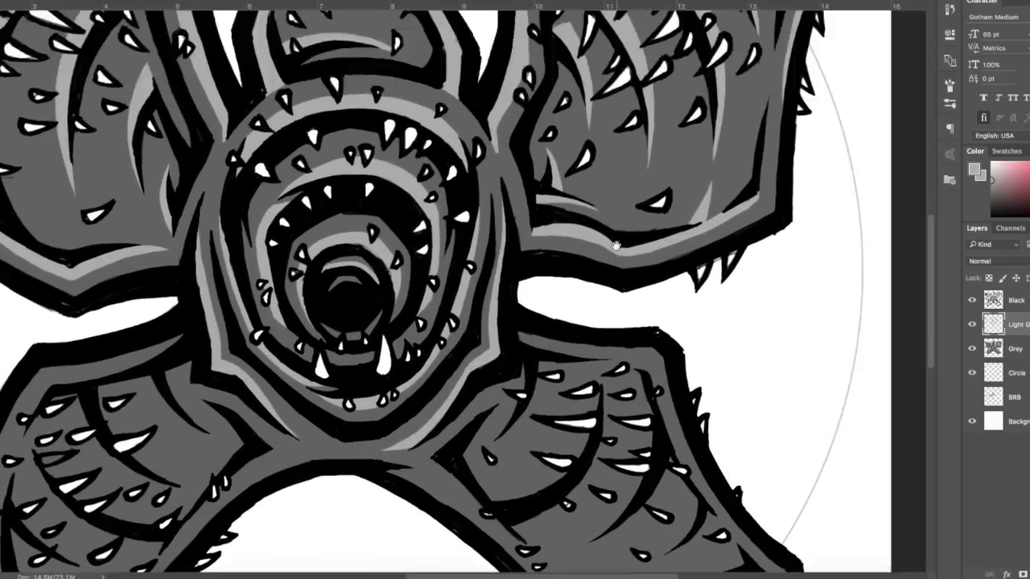
pyautogui.moveTo(237, 352); pyautogui.dragTo(343, 443)
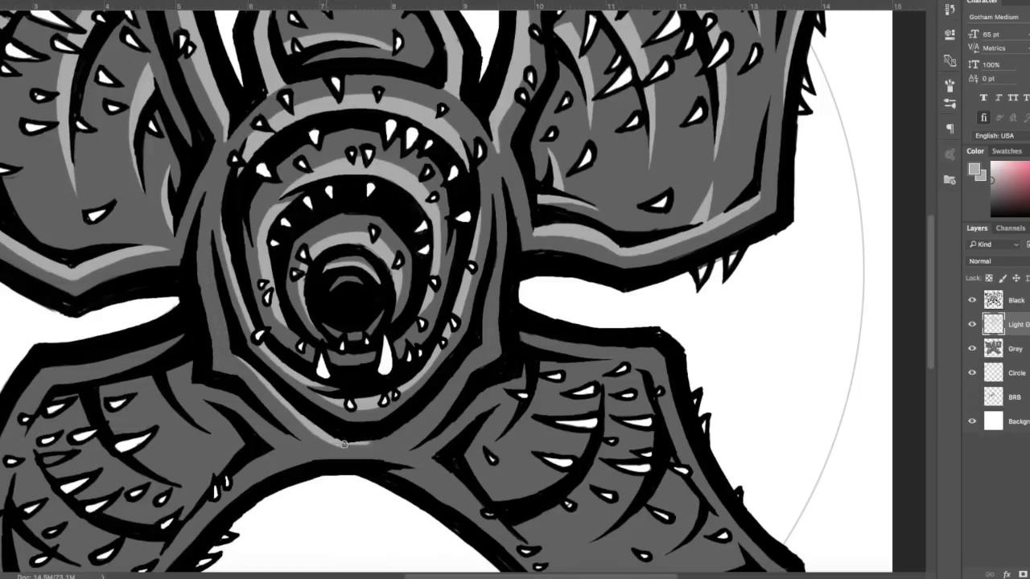
pyautogui.hscroll(-1, 249, 309)
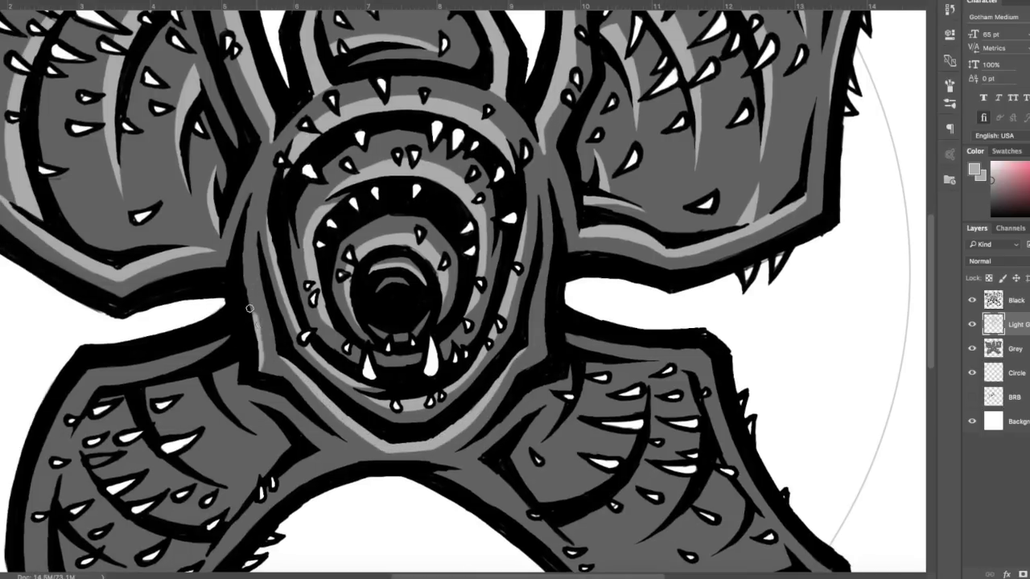
# Add light grey highlights along the lower-left petal's top and left borders and beside its curved veins
pyautogui.moveTo(542, 346)
pyautogui.mouseDown()
pyautogui.moveTo(683, 249)
pyautogui.moveTo(389, 250)
pyautogui.mouseUp()
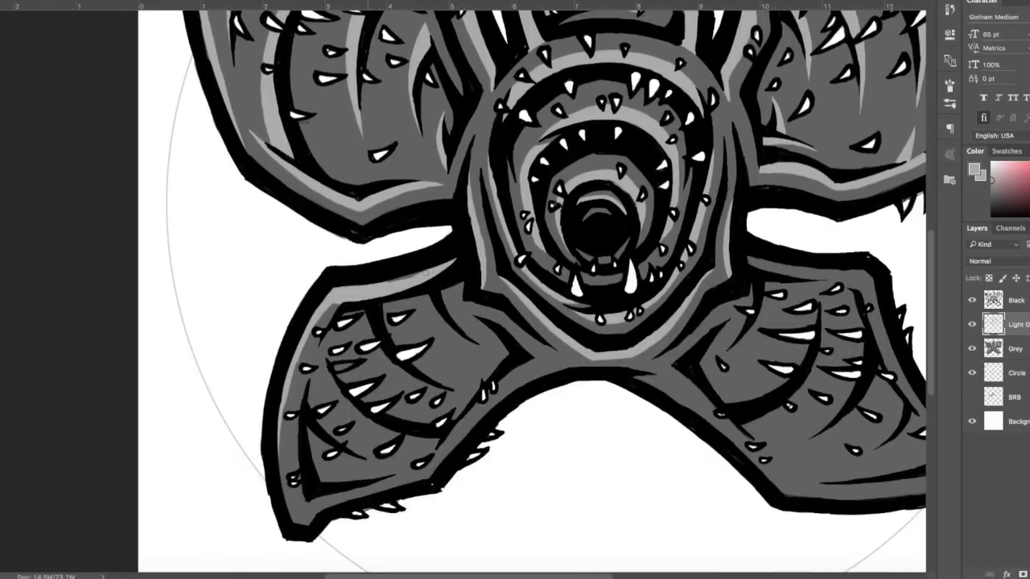
pyautogui.scroll(1, 356, 211)
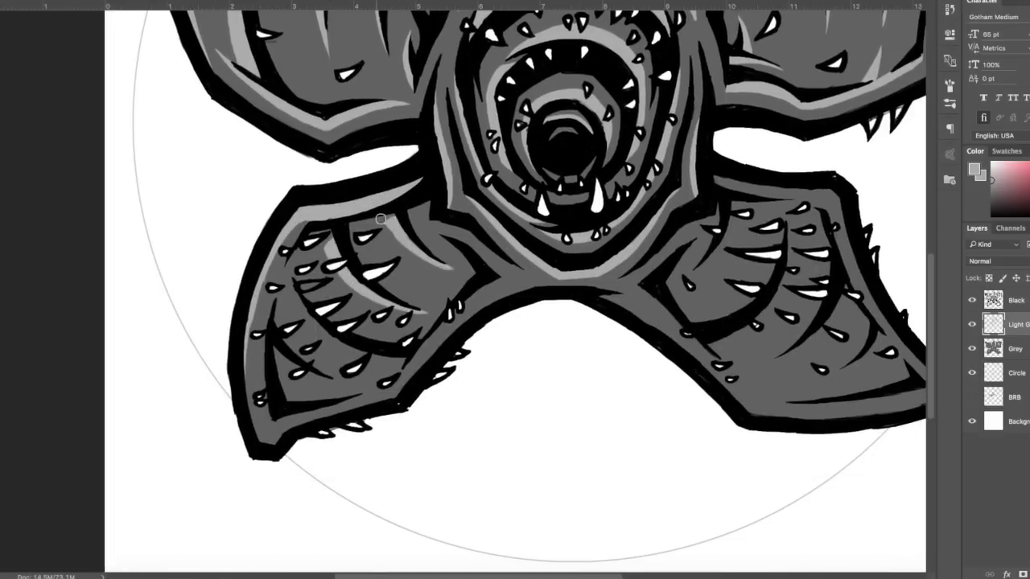
pyautogui.moveTo(315, 286); pyautogui.dragTo(350, 355)
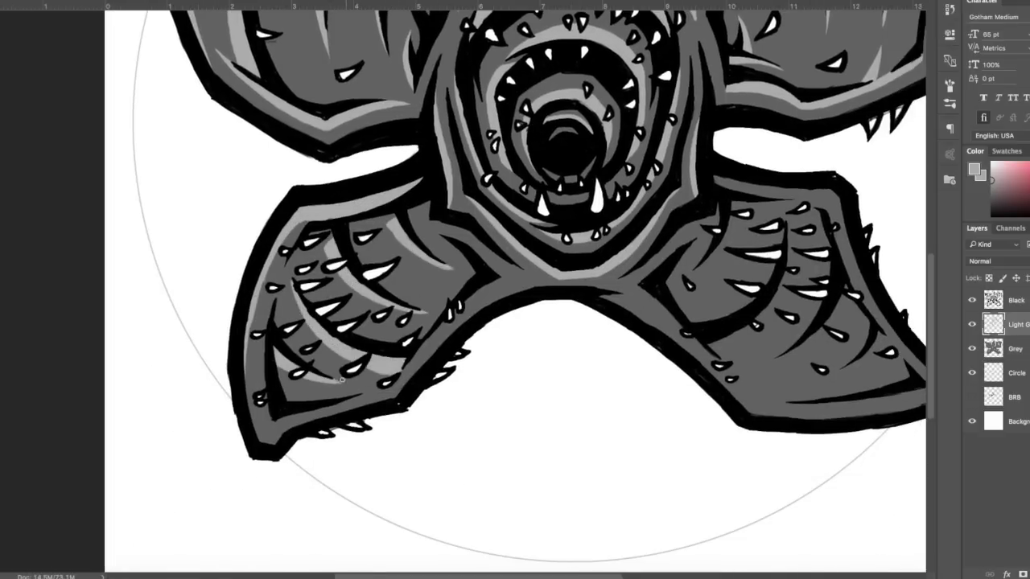
pyautogui.hscroll(5, 345, 381)
pyautogui.scroll(3, 361, 244)
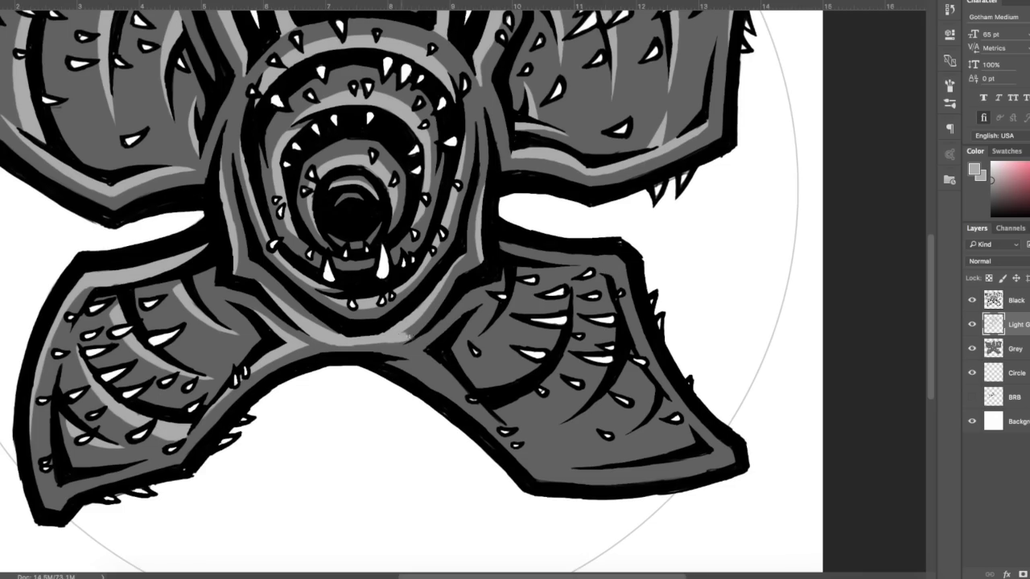
# Paint light grey highlights along the lower-right petal's top and outer borders and the fold beneath the chin
pyautogui.scroll(-3, 386, 339)
pyautogui.scroll(5, 386, 340)
pyautogui.scroll(-4, 541, 294)
pyautogui.scroll(-1, 541, 294)
pyautogui.scroll(3, 595, 229)
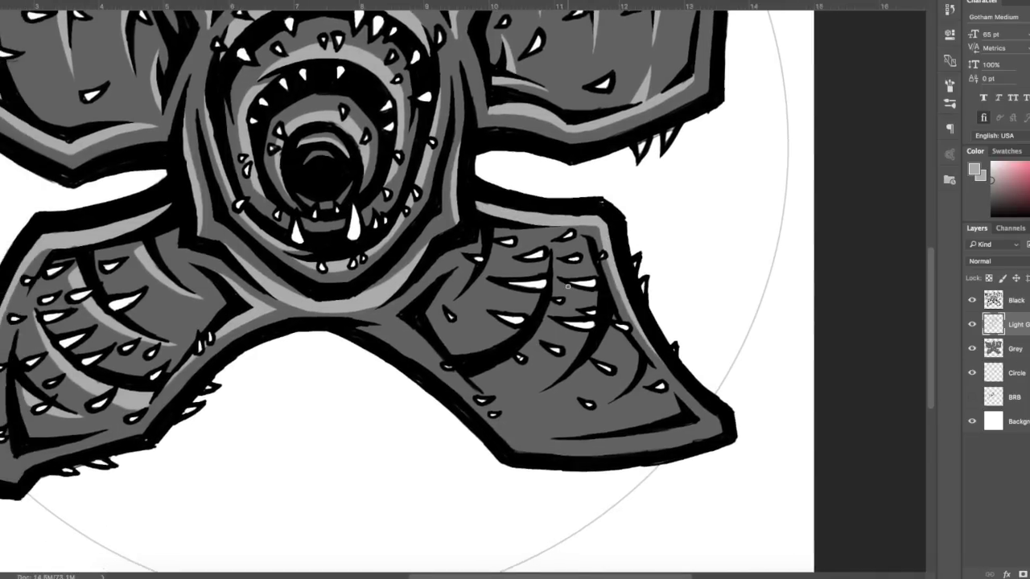
# Widen the lower-left petal's outer border highlight down to its tip and touch up its lowest vein
pyautogui.scroll(-2, 595, 229)
pyautogui.hscroll(-2, 241, 241)
pyautogui.moveTo(113, 209)
pyautogui.mouseDown()
pyautogui.moveTo(88, 257)
pyautogui.moveTo(69, 386)
pyautogui.moveTo(69, 285)
pyautogui.mouseUp()
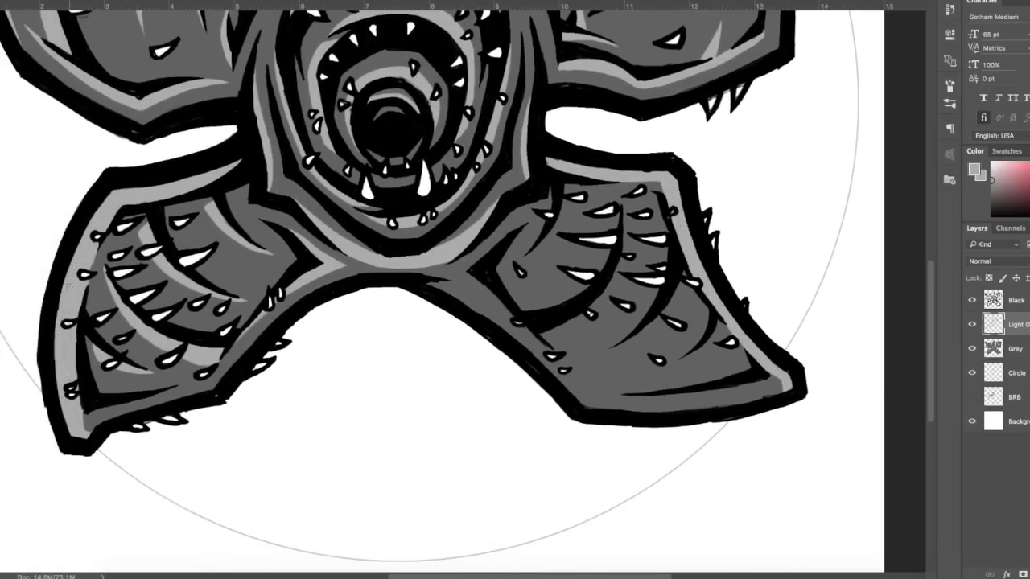
pyautogui.scroll(2, 145, 269)
pyautogui.hscroll(-1, 145, 269)
pyautogui.hotkey('alt', ']')
pyautogui.moveTo(83, 452); pyautogui.dragTo(129, 378)
pyautogui.hotkey('alt', '[')
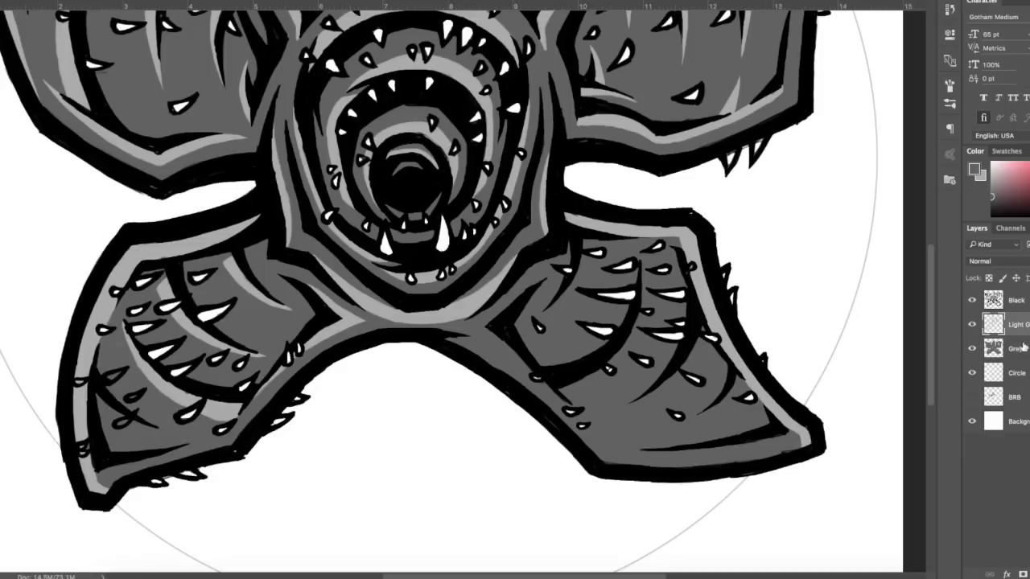
pyautogui.moveTo(120, 422)
pyautogui.mouseDown()
pyautogui.moveTo(79, 381)
pyautogui.moveTo(161, 430)
pyautogui.mouseUp()
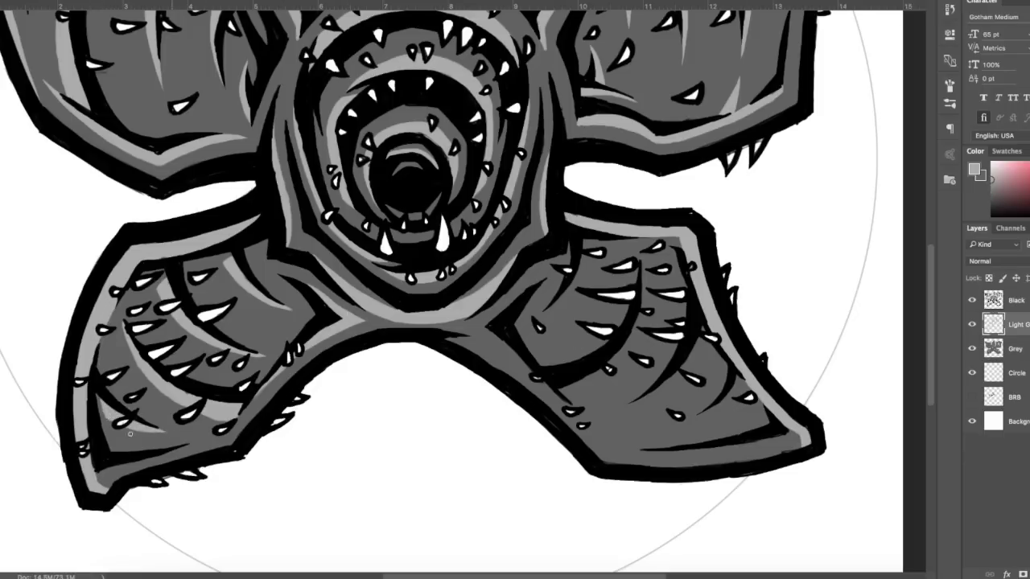
# Add light grey highlights beside the curved veins of the lower-right petal
pyautogui.scroll(-3, 395, 413)
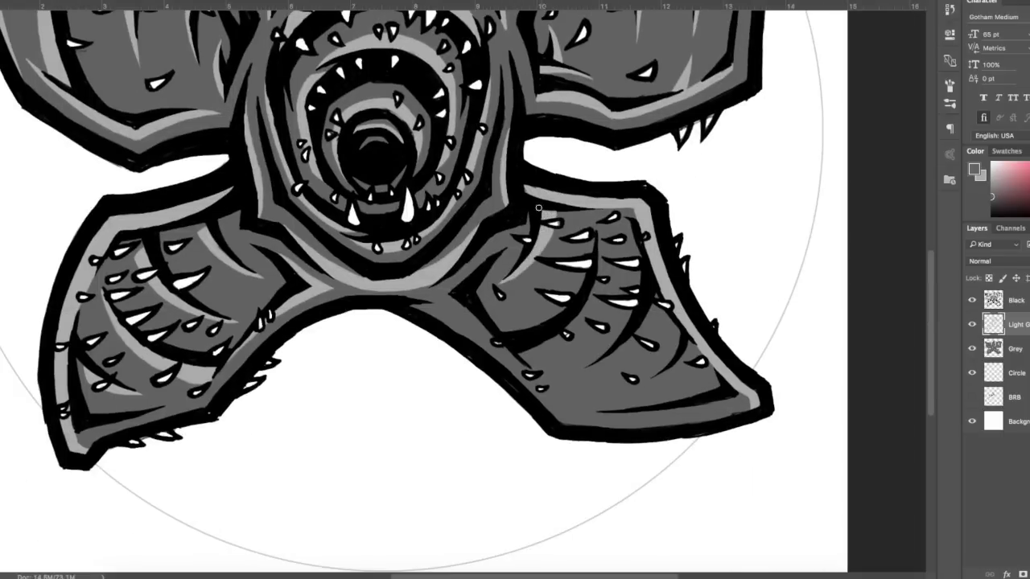
pyautogui.moveTo(548, 218)
pyautogui.mouseDown()
pyautogui.moveTo(563, 354)
pyautogui.moveTo(595, 305)
pyautogui.moveTo(563, 362)
pyautogui.mouseUp()
pyautogui.hscroll(3, 561, 381)
pyautogui.moveTo(615, 312); pyautogui.dragTo(526, 378)
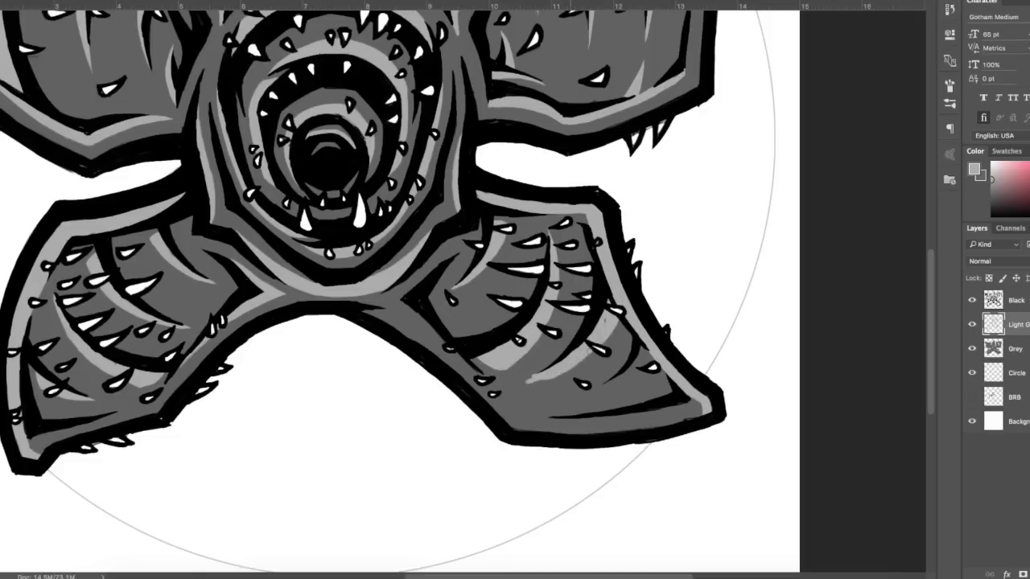
pyautogui.moveTo(642, 352); pyautogui.dragTo(603, 388)
# Paint light grey highlights along the lower-right petal's inner border and the lower-left petal's bottom border
pyautogui.scroll(-2, 603, 388)
pyautogui.hscroll(-2, 603, 387)
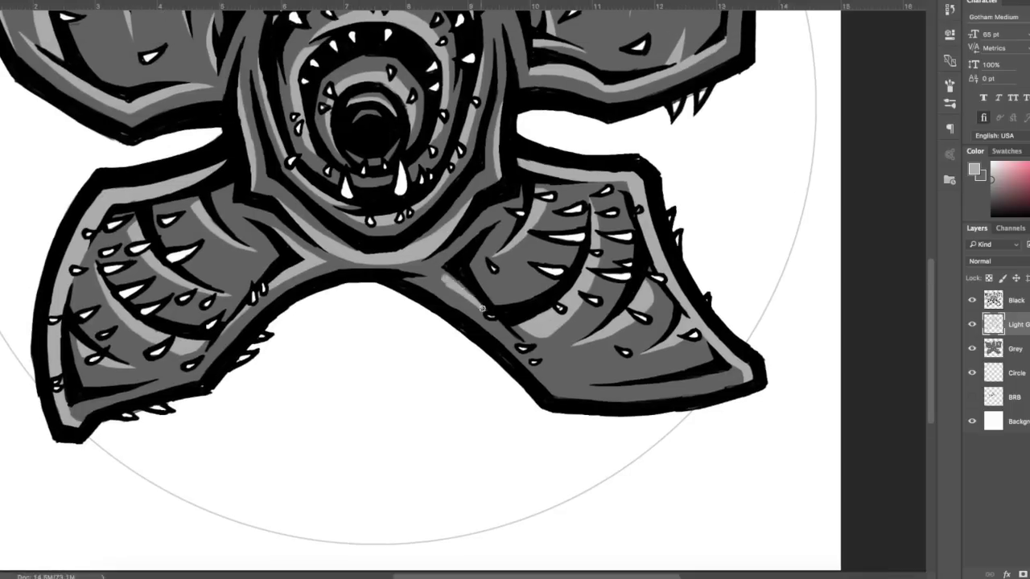
pyautogui.hscroll(-5, 466, 290)
pyautogui.scroll(-1, 467, 289)
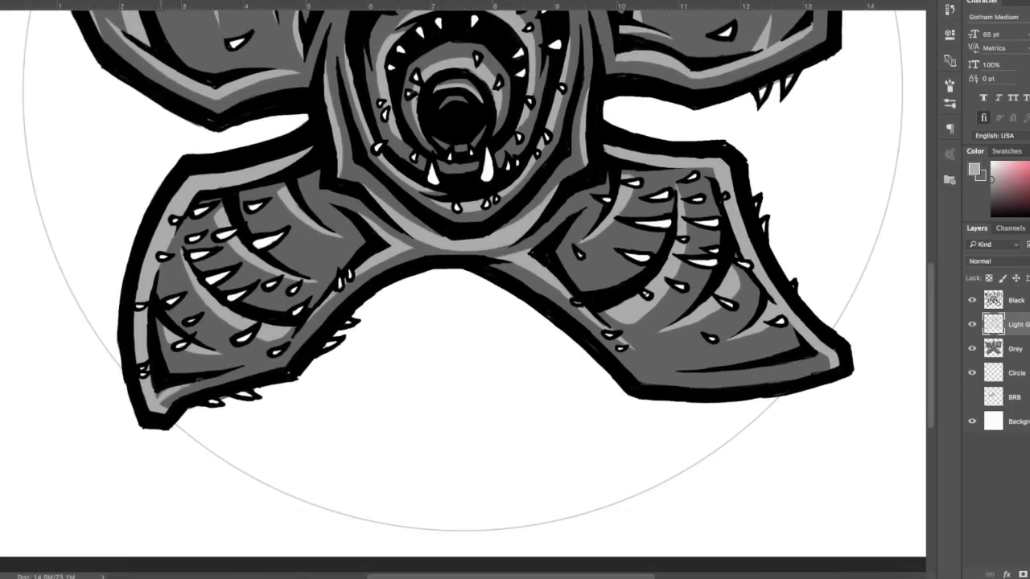
pyautogui.scroll(-2, 466, 289)
pyautogui.scroll(3, 467, 290)
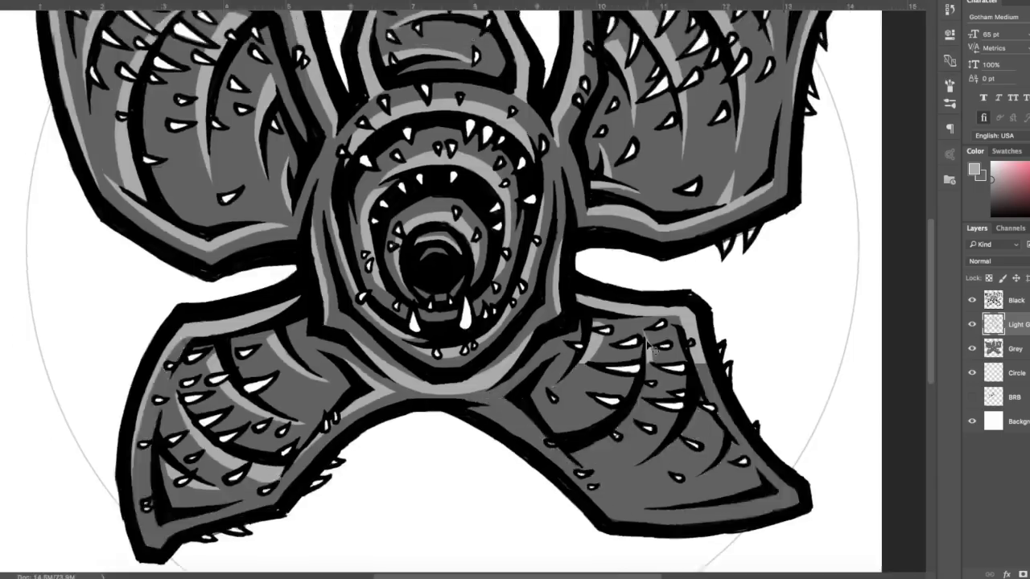
# Examine the highlights and spikes across the mouth and all five petals, then the artwork as a whole
pyautogui.scroll(3, 467, 289)
pyautogui.scroll(-3, 256, 198)
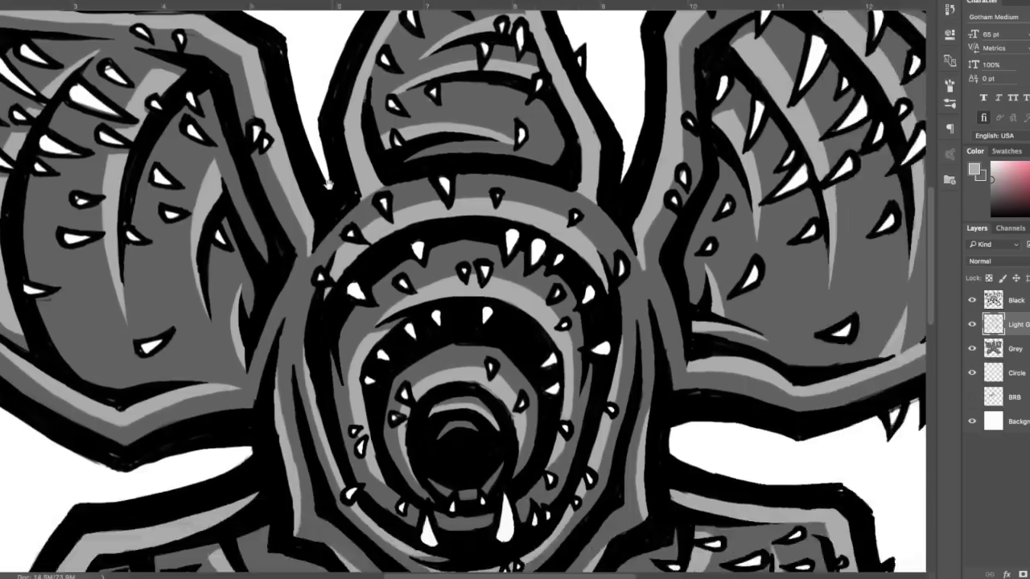
pyautogui.scroll(3, 256, 198)
pyautogui.scroll(-2, 274, 323)
pyautogui.hscroll(1, 275, 323)
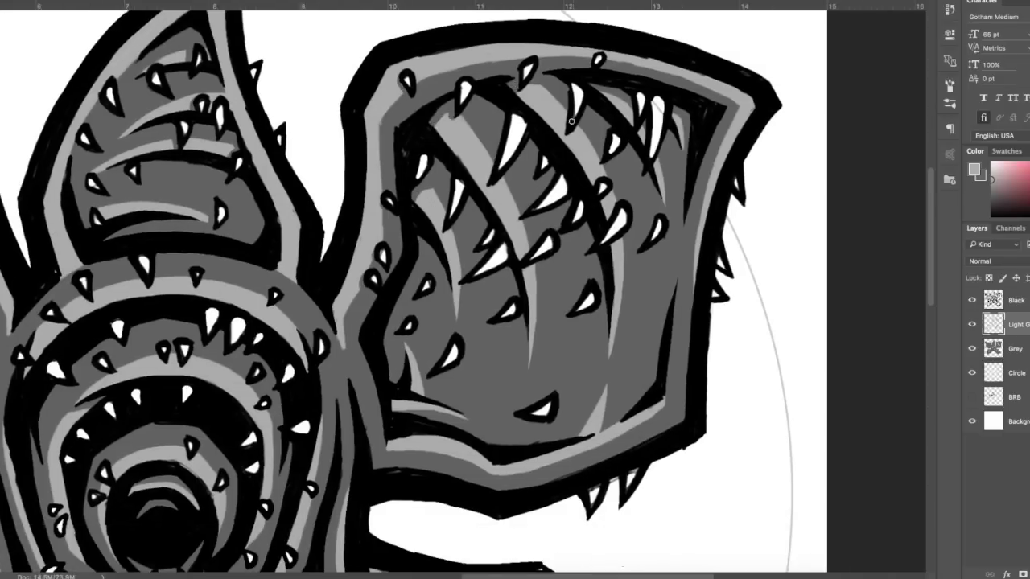
pyautogui.scroll(-3, 499, 196)
pyautogui.scroll(-2, 499, 196)
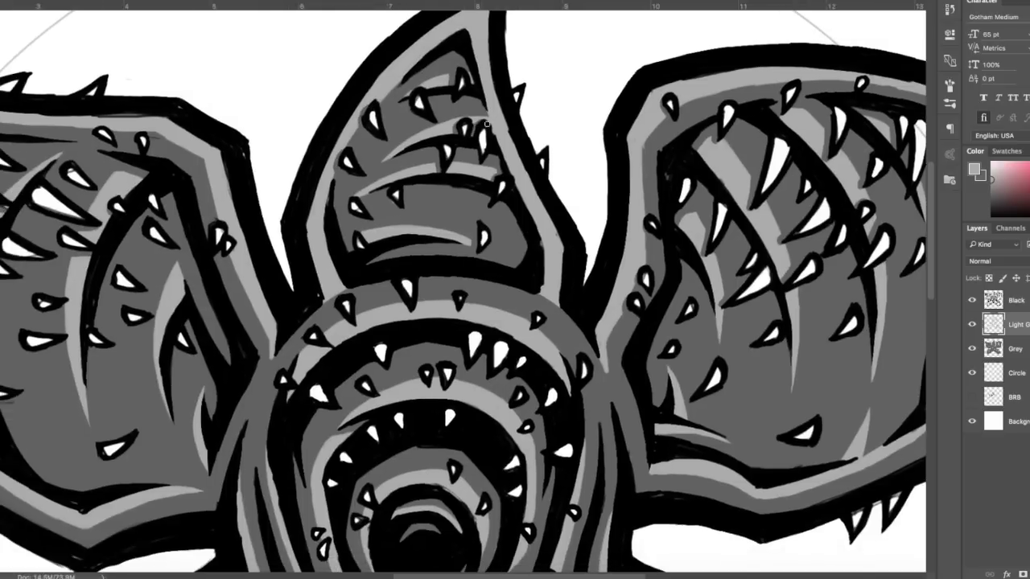
pyautogui.hscroll(-2, 402, 160)
pyautogui.scroll(3, 308, 111)
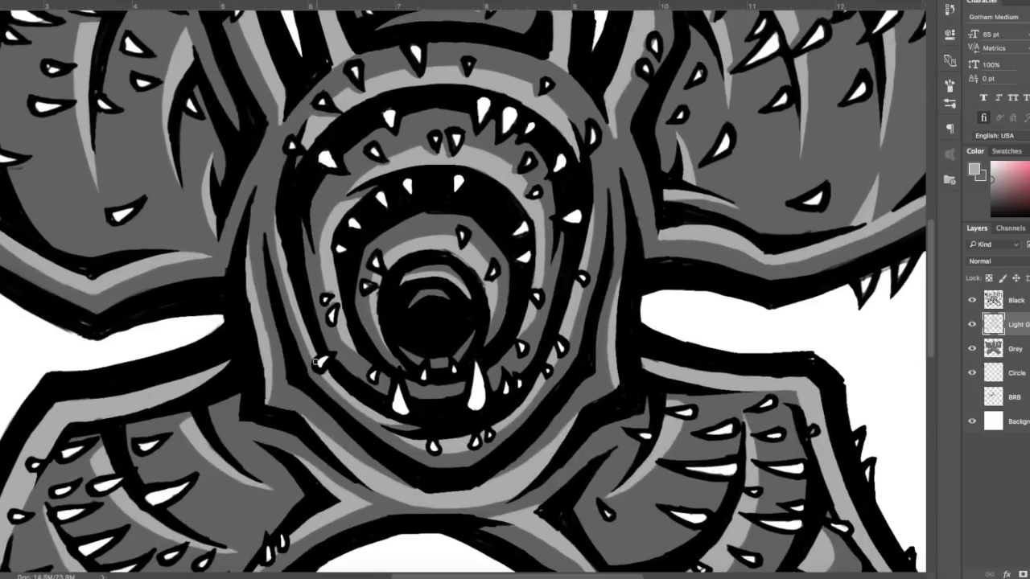
pyautogui.scroll(-3, 362, 294)
pyautogui.scroll(3, 114, 425)
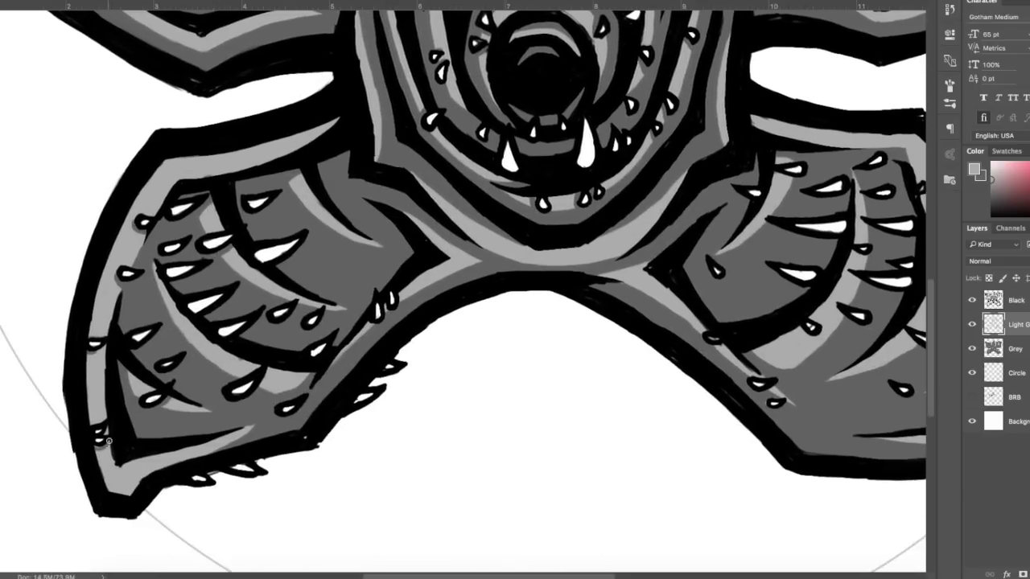
pyautogui.hscroll(5, 311, 314)
pyautogui.scroll(-5, 473, 301)
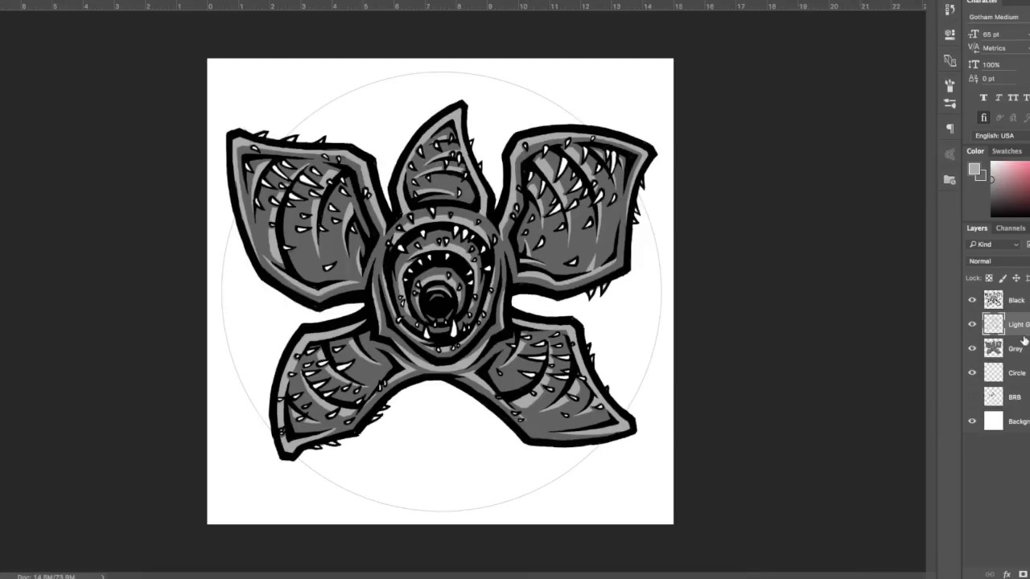
# Colorize the Black layer's line art dark green with hue 119, saturation 16 and lightness -18
pyautogui.click(1016, 300)
pyautogui.hotkey('ctrl', 'l')
pyautogui.press('Return')
pyautogui.hotkey('ctrl', 'u')
pyautogui.click(885, 185)
pyautogui.moveTo(708, 117); pyautogui.dragTo(748, 117)
pyautogui.moveTo(738, 149); pyautogui.dragTo(721, 149)
pyautogui.moveTo(770, 177); pyautogui.dragTo(757, 178)
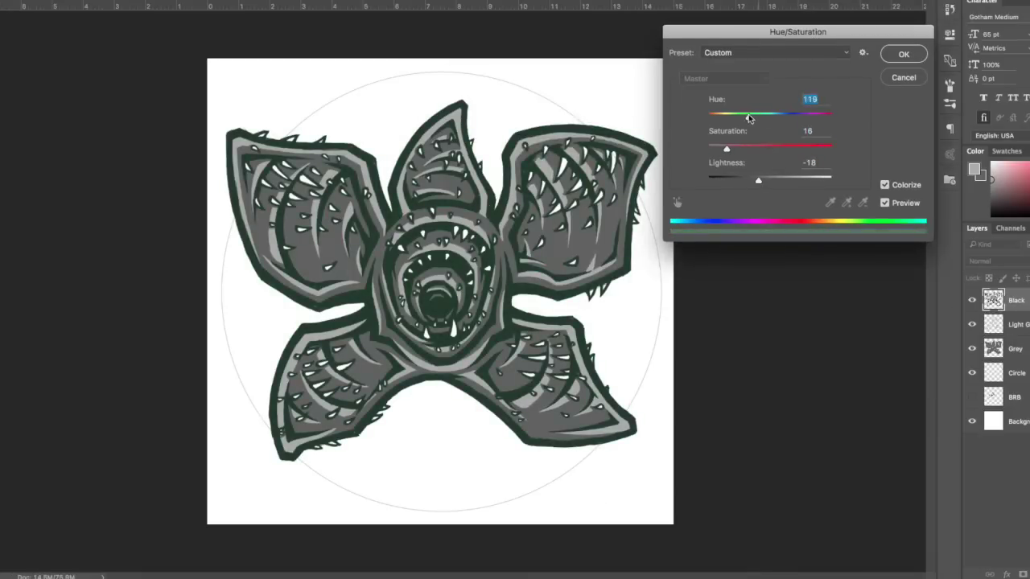
pyautogui.press('Return')
# Colorize the Grey layer's petal and head fill in a reddish brown
pyautogui.click(1015, 348)
pyautogui.hotkey('ctrl', 'u')
pyautogui.click(885, 185)
pyautogui.press('Return')
# Colorize the light grey highlight layer green with hue 97
pyautogui.click(1015, 325)
pyautogui.hotkey('ctrl', 'u')
pyautogui.moveTo(710, 116); pyautogui.dragTo(740, 118)
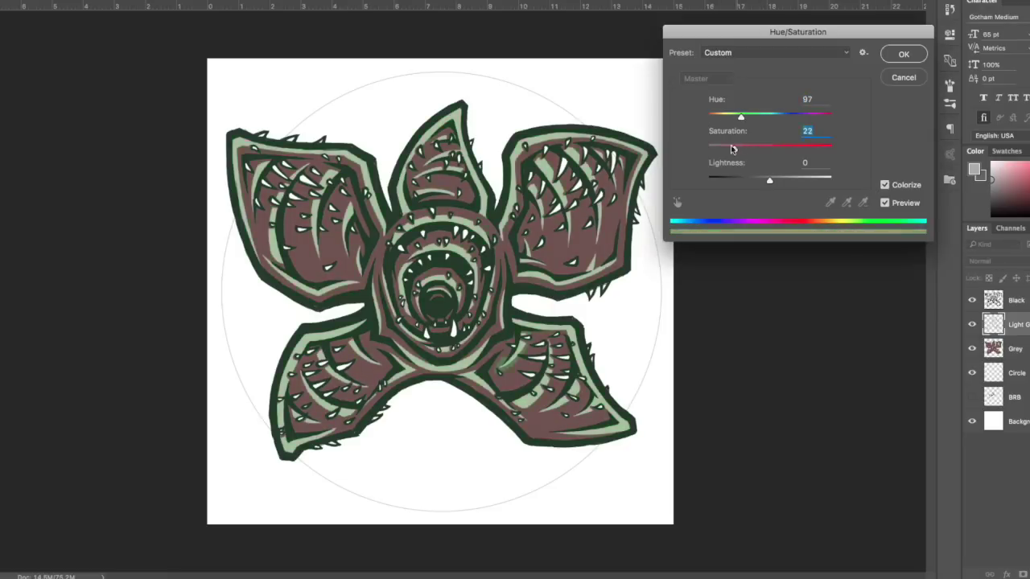